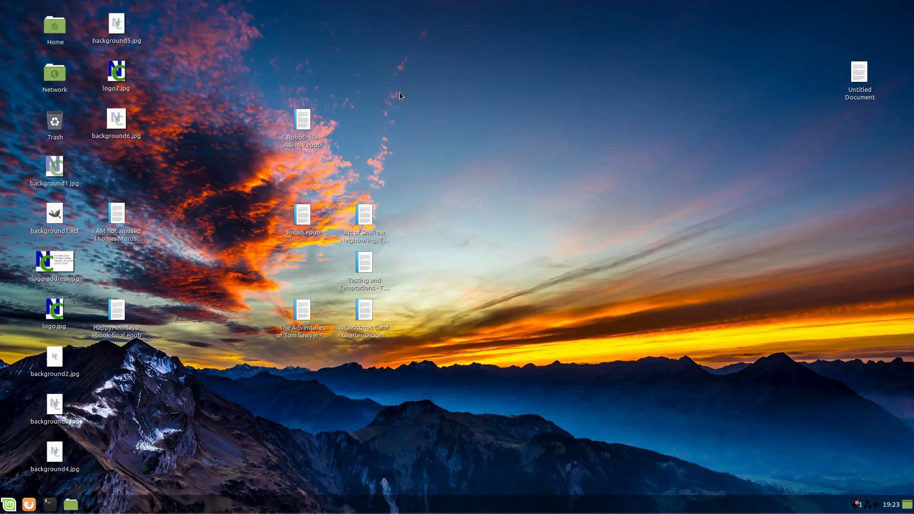
# - Move the I, Robot, Josiah and The Adventures of Tom Sawyer e-book icons one column closer to the image files on the desktop
pyautogui.moveTo(304, 123); pyautogui.dragTo(245, 123)
pyautogui.moveTo(306, 218); pyautogui.dragTo(244, 217)
pyautogui.moveTo(304, 318); pyautogui.dragTo(241, 325)
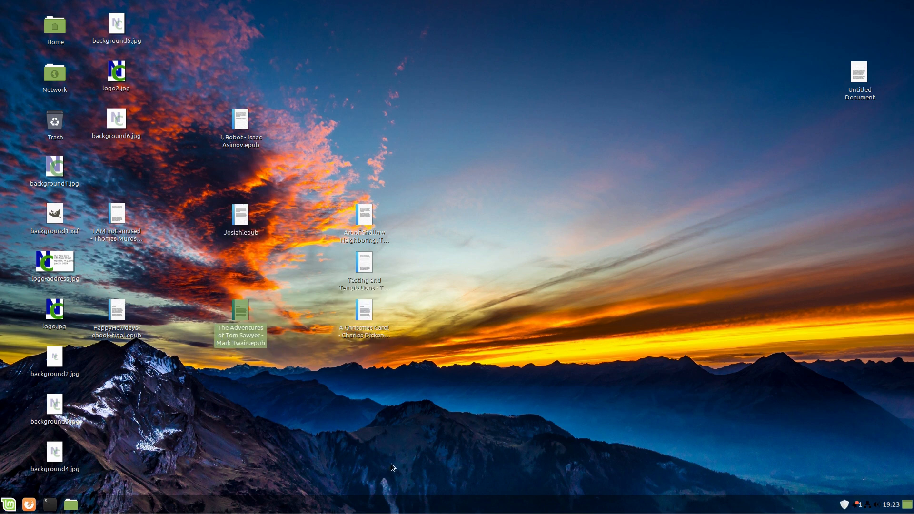
# - Look over the e-book files on the desktop, selecting them one after another to read their full names
pyautogui.click(364, 313)
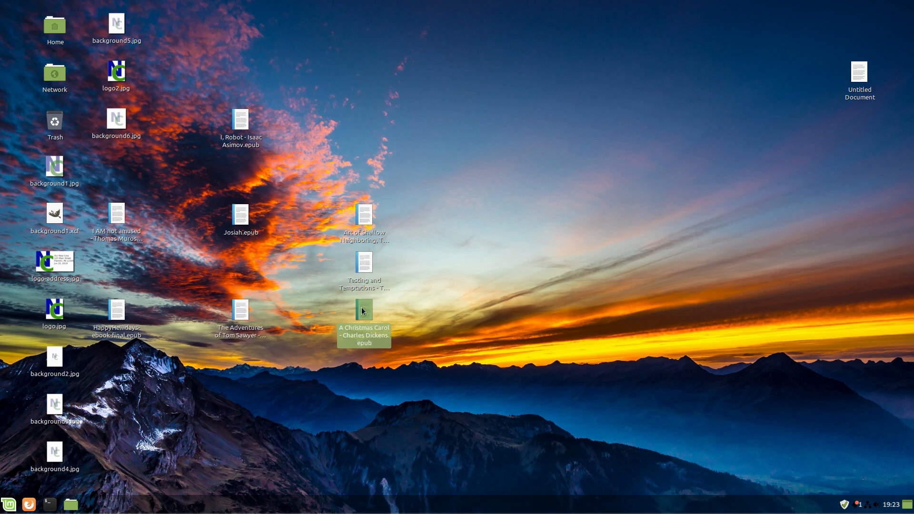
pyautogui.click(360, 275)
pyautogui.click(362, 222)
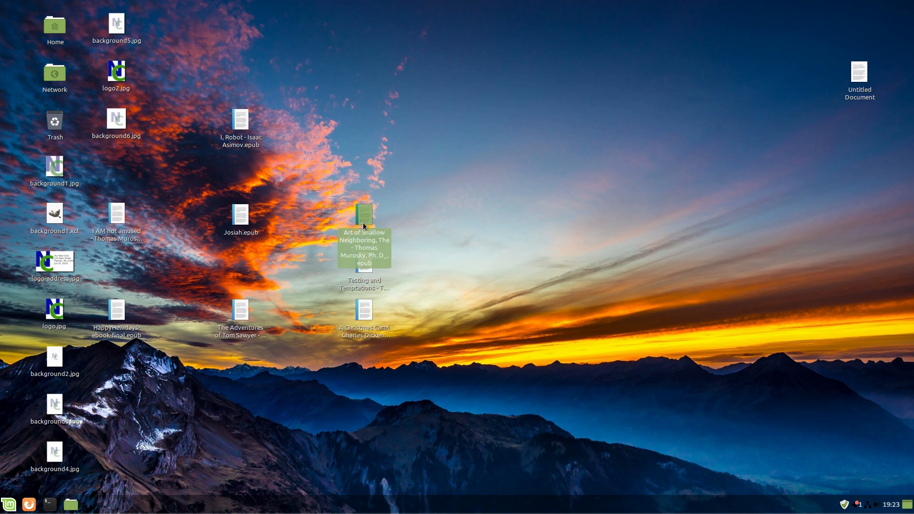
pyautogui.click(230, 319)
pyautogui.click(232, 323)
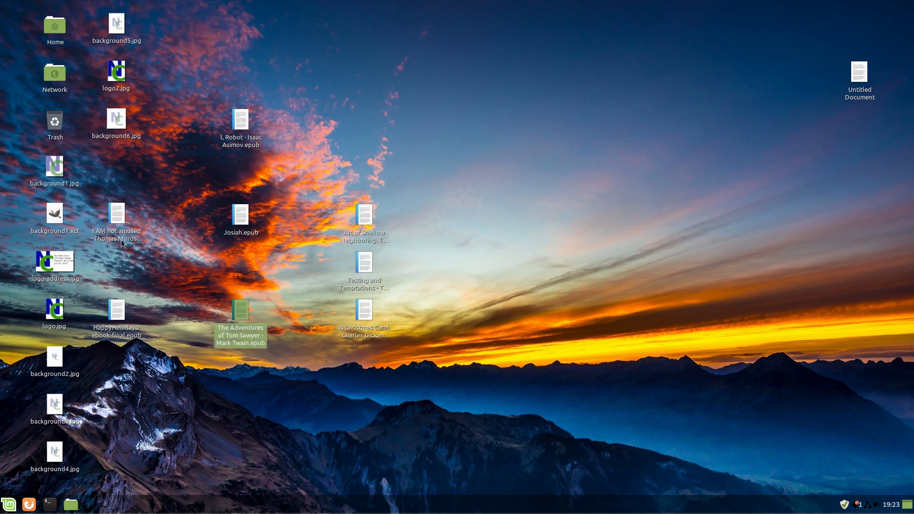
pyautogui.click(241, 138)
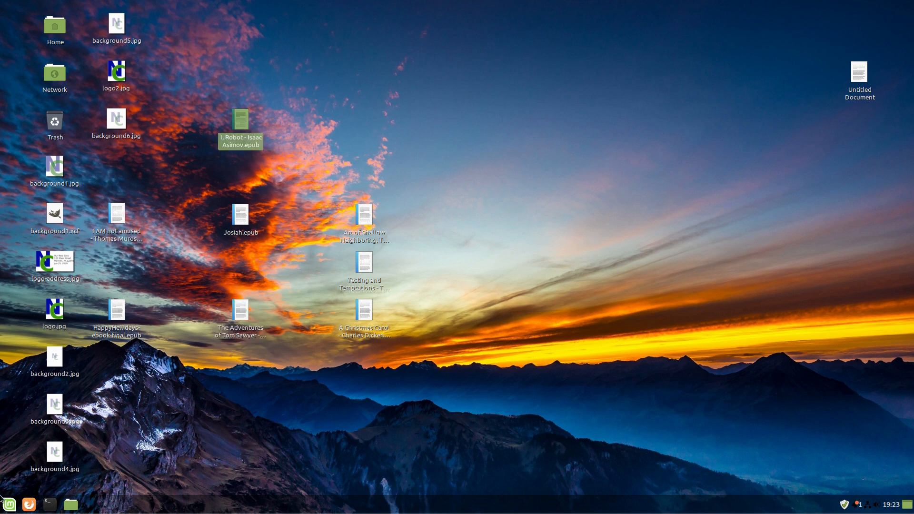
# - Find "cali" among the installed applications and launch calibre
pyautogui.click(8, 505)
pyautogui.write('cali')
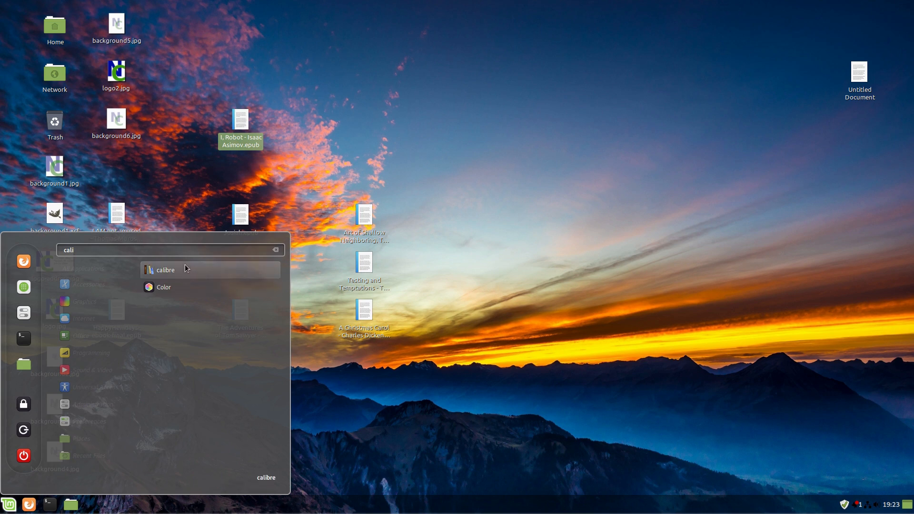
pyautogui.click(185, 269)
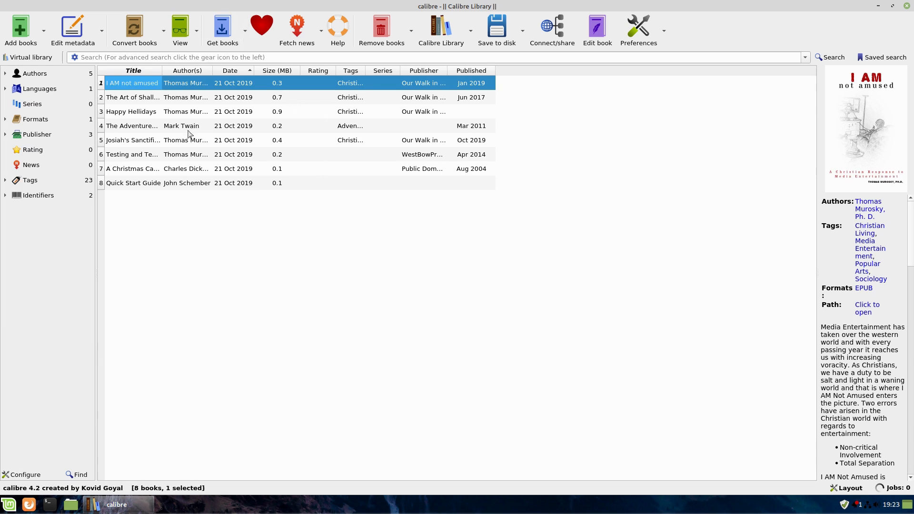
# - Filter the library to the books by the author of I AM not amused, and collapse the author list
pyautogui.click(25, 75)
pyautogui.click(5, 75)
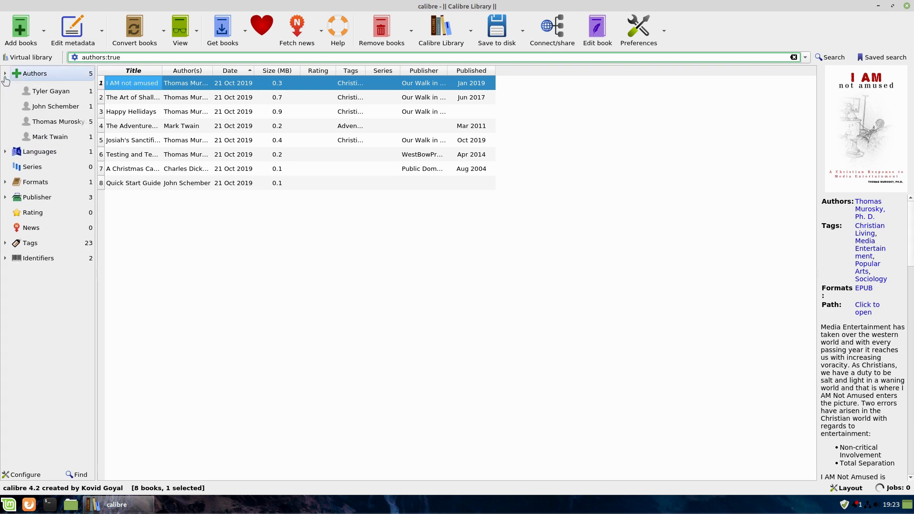
pyautogui.click(57, 88)
pyautogui.click(58, 135)
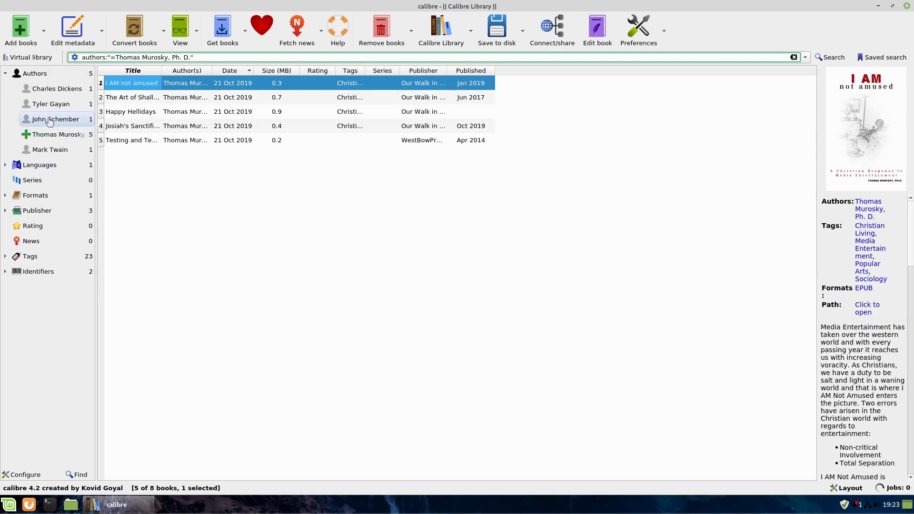
pyautogui.click(5, 74)
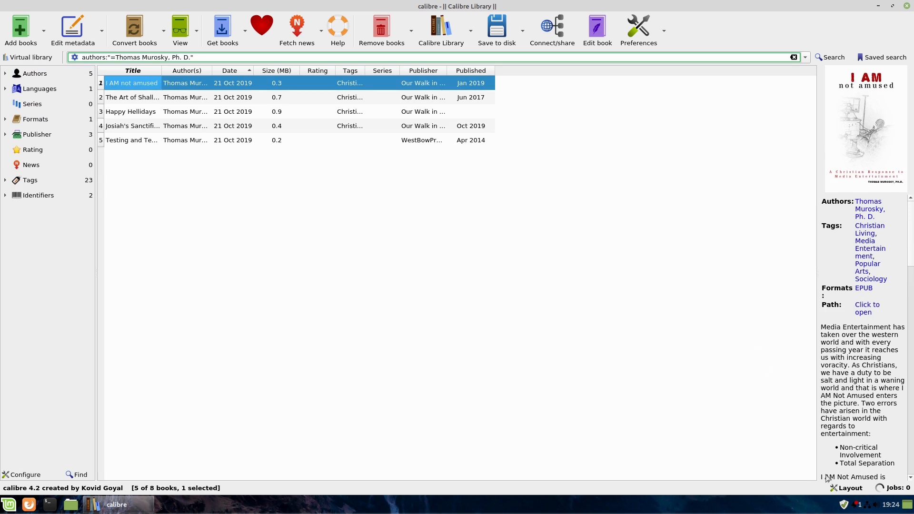
# - Show the library as a cover grid with the cover browser, and flip through the filtered books' covers
pyautogui.click(841, 489)
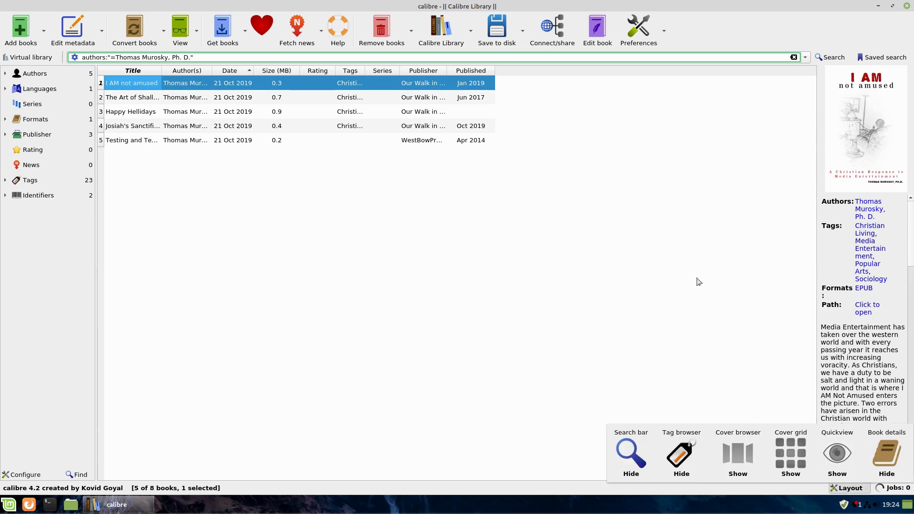
pyautogui.click(788, 461)
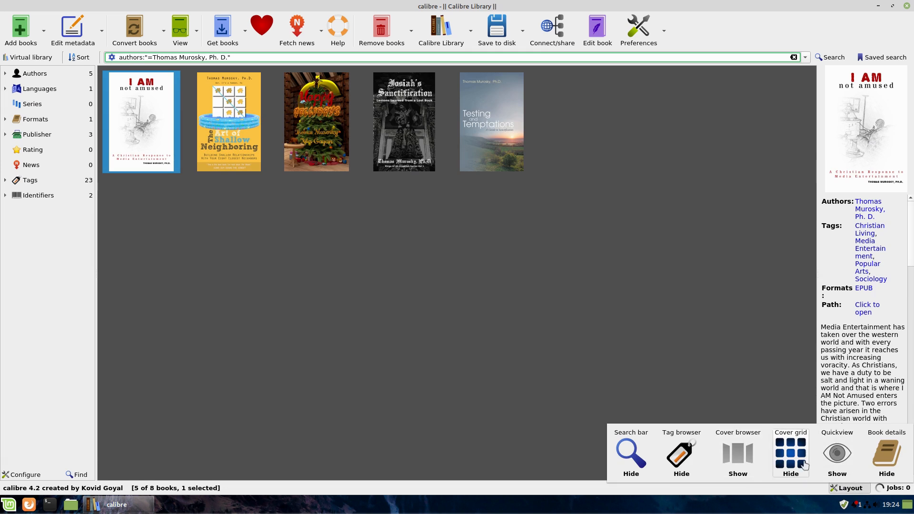
pyautogui.click(739, 456)
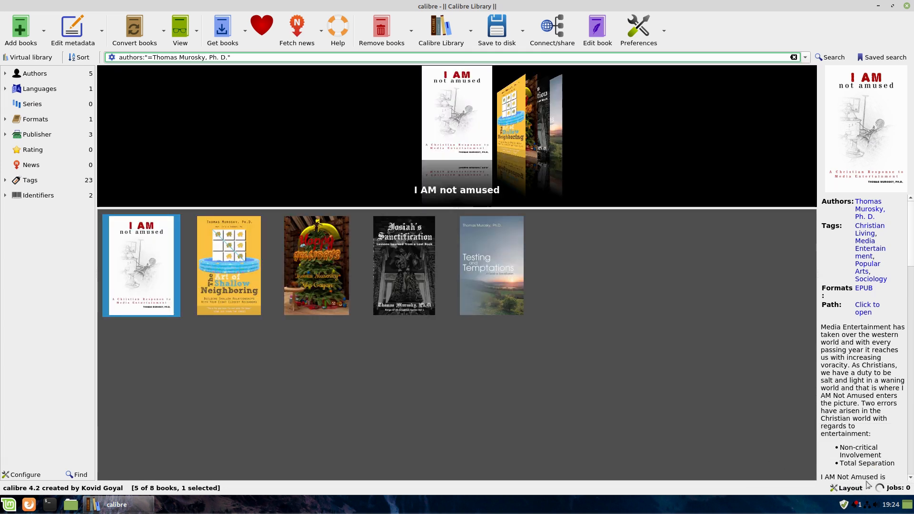
pyautogui.click(849, 489)
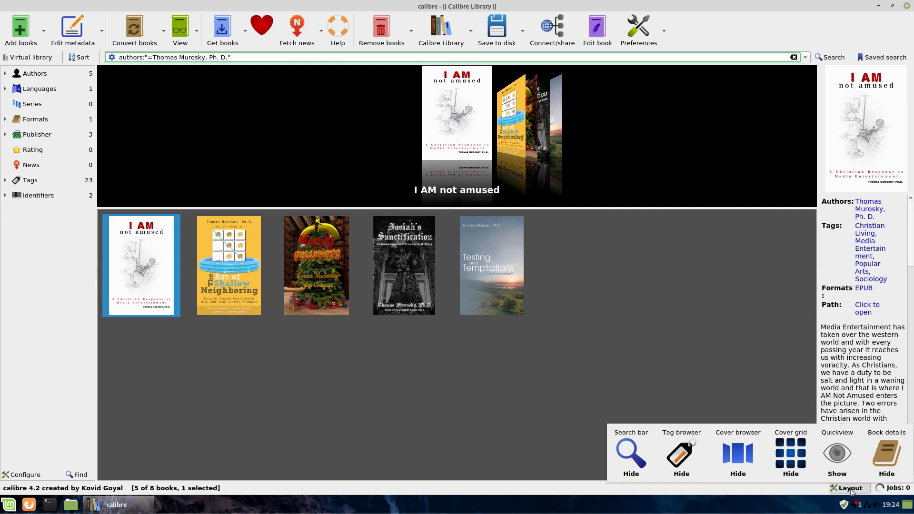
pyautogui.click(850, 488)
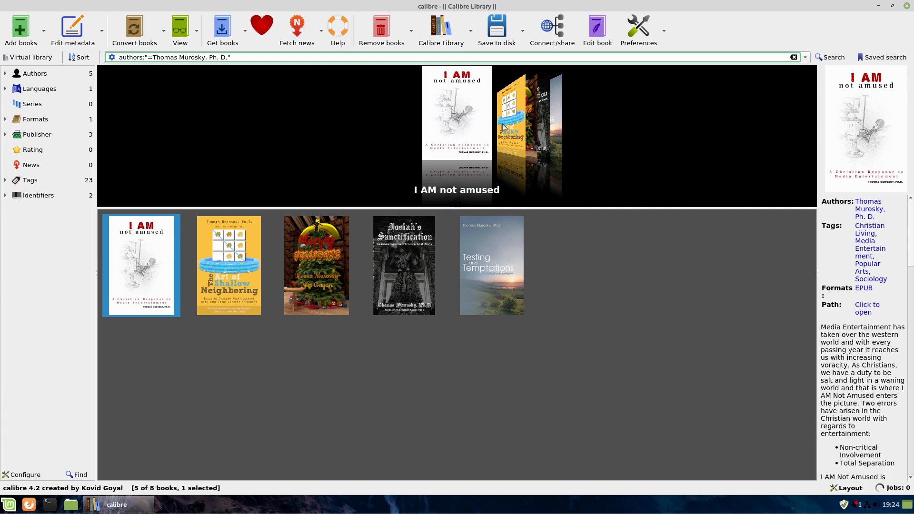
pyautogui.scroll(-3, 503, 128)
pyautogui.scroll(-1, 503, 128)
# - Filter the library to books by any author and flip through their covers to the Quick Start Guide
pyautogui.click(10, 76)
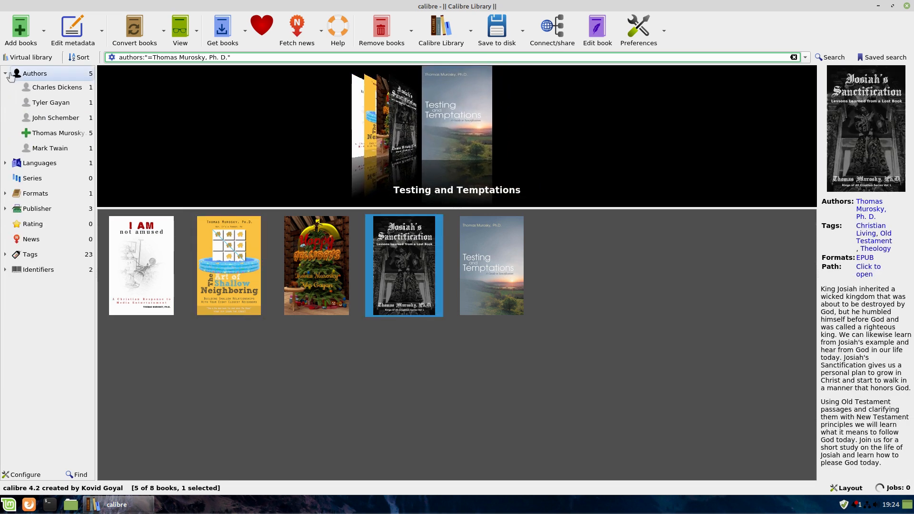
pyautogui.click(12, 75)
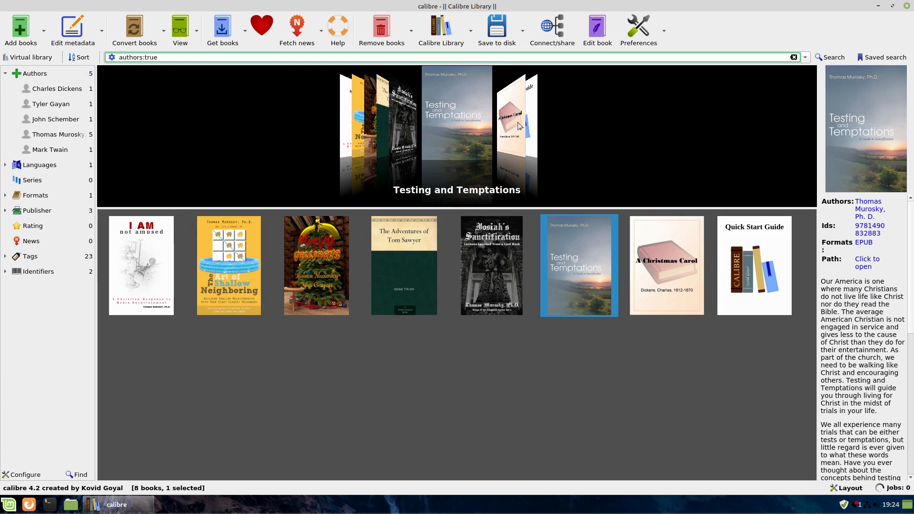
pyautogui.scroll(-2, 519, 126)
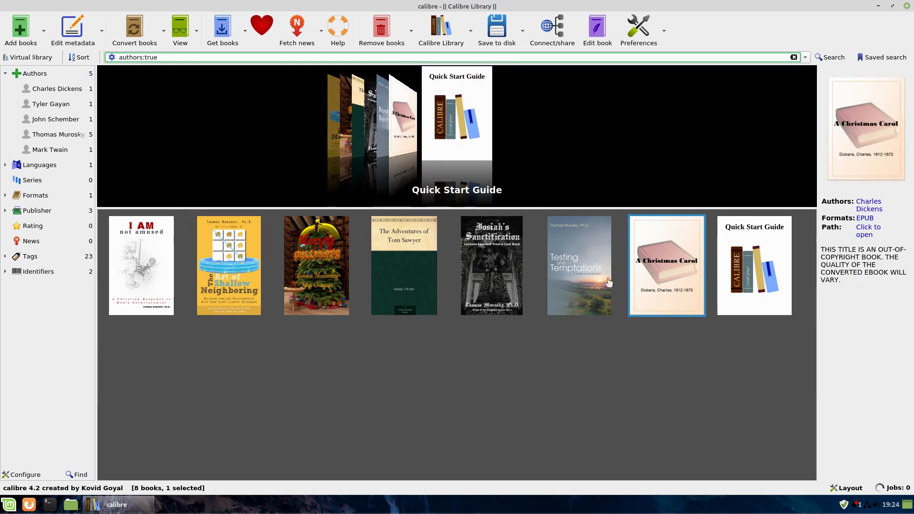
# - Hide the cover browser and the cover grid to return to the plain book list
pyautogui.click(846, 488)
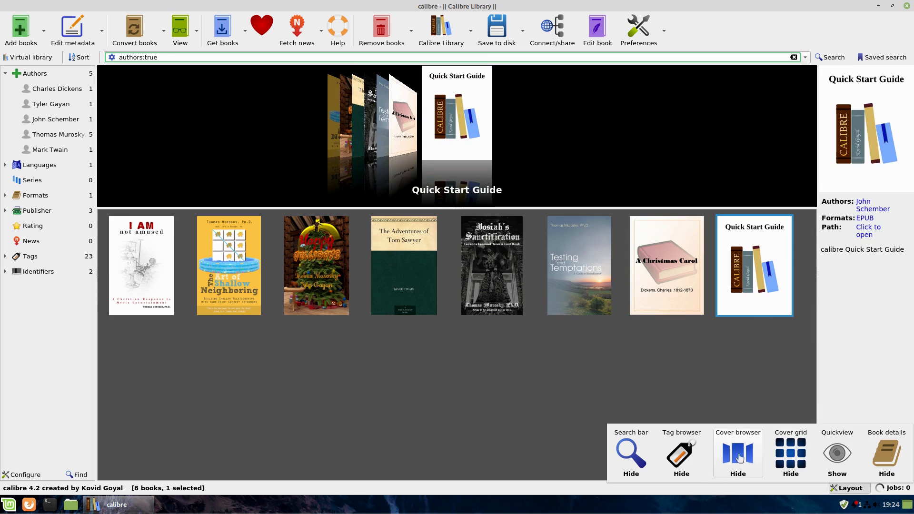
pyautogui.click(738, 454)
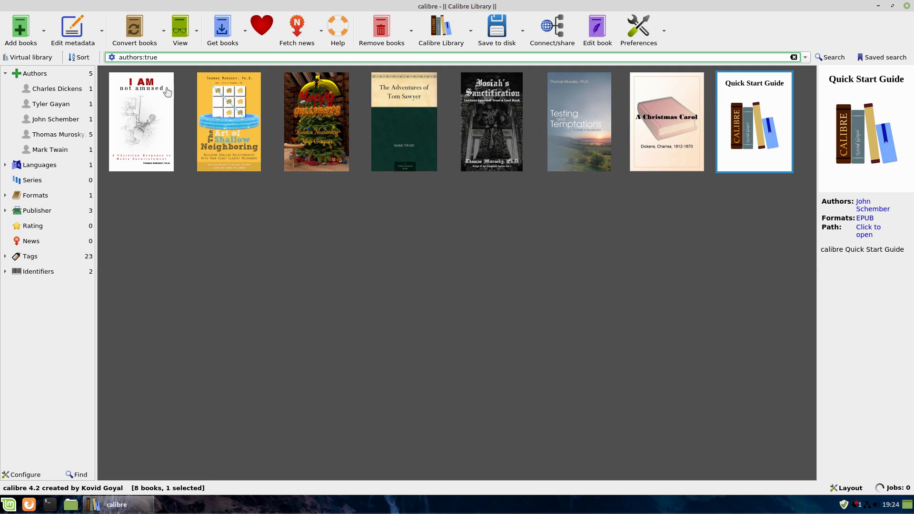
pyautogui.click(855, 486)
pyautogui.click(796, 459)
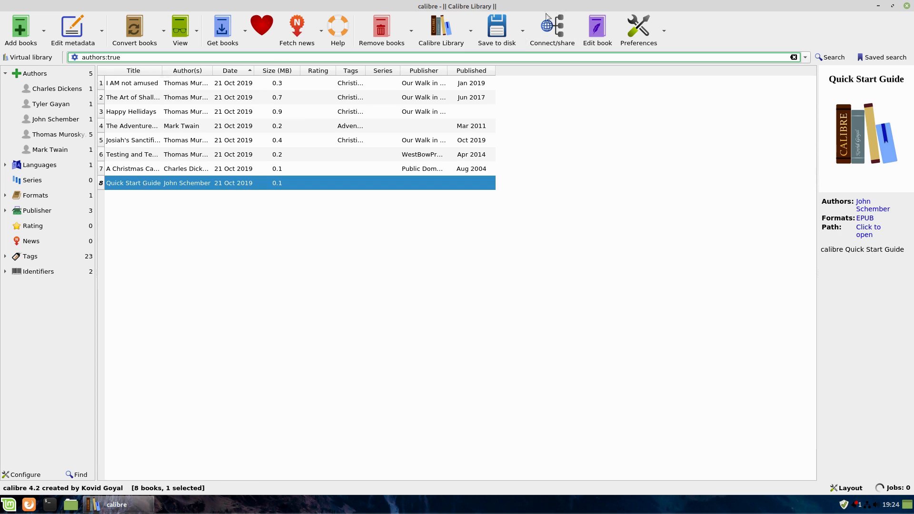
# - Add the I, Robot - Isaac Asimov.epub file from the desktop to the library, and maximize the library window again
pyautogui.click(22, 31)
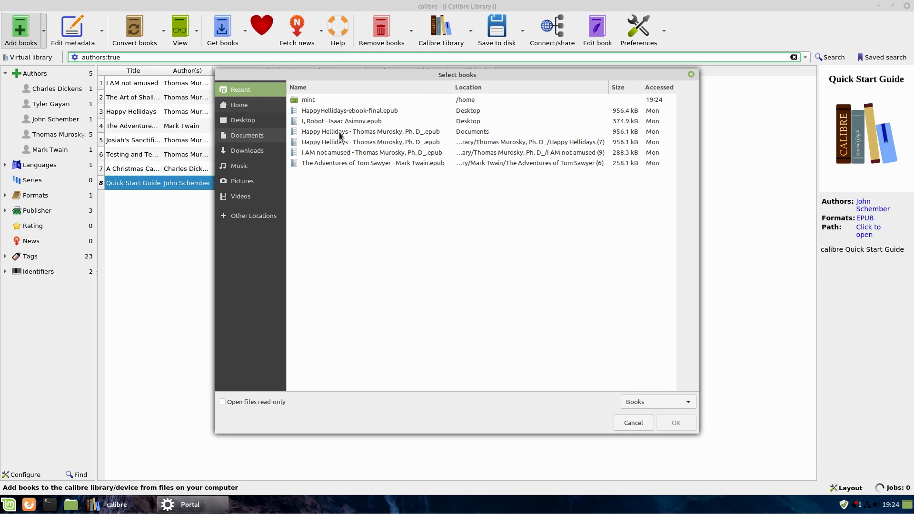
pyautogui.click(634, 423)
pyautogui.moveTo(715, 10); pyautogui.dragTo(831, 62)
pyautogui.moveTo(258, 126); pyautogui.dragTo(623, 296)
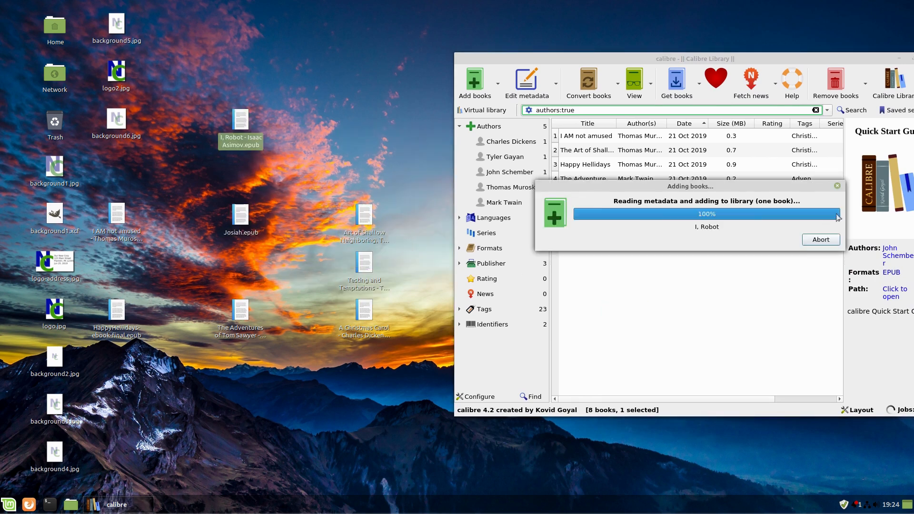
pyautogui.moveTo(867, 59); pyautogui.dragTo(727, 60)
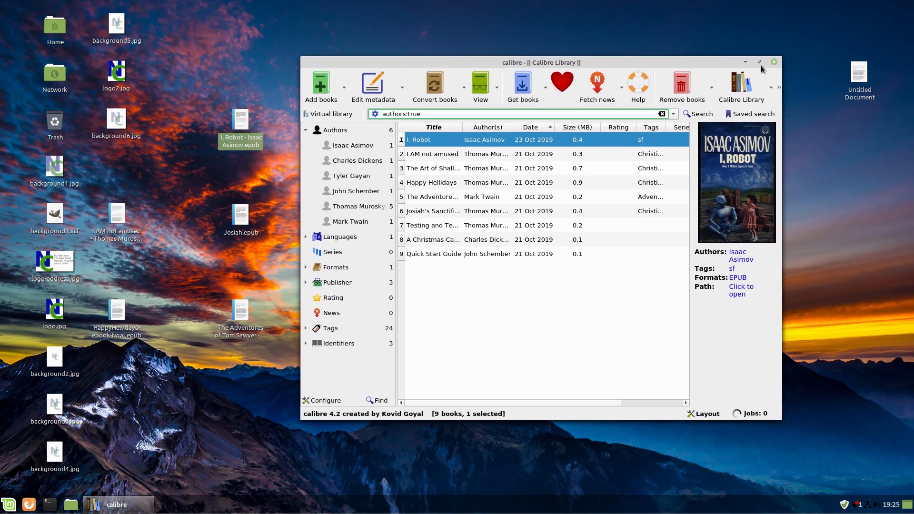
pyautogui.click(772, 58)
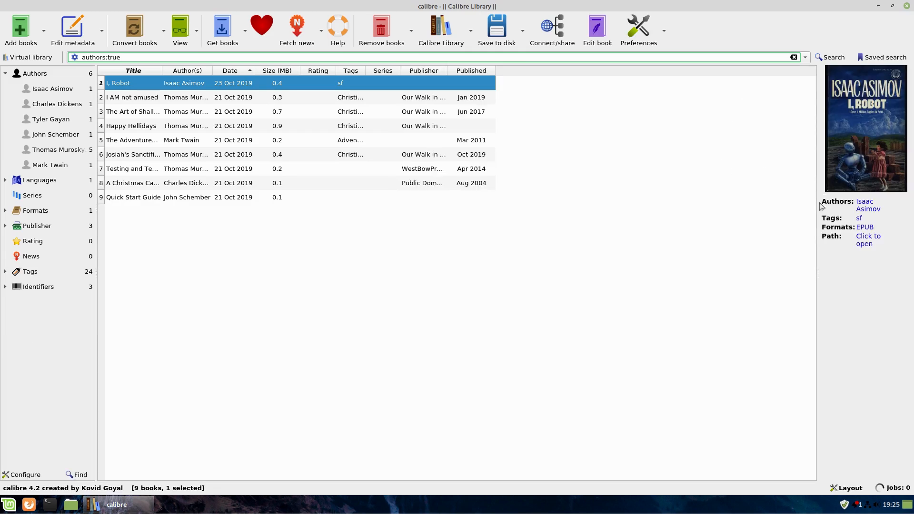
# - Widen the book details pane and review the details of several books, including Happy Hellidays and Josiah's Sanctification
pyautogui.moveTo(816, 224); pyautogui.dragTo(774, 229)
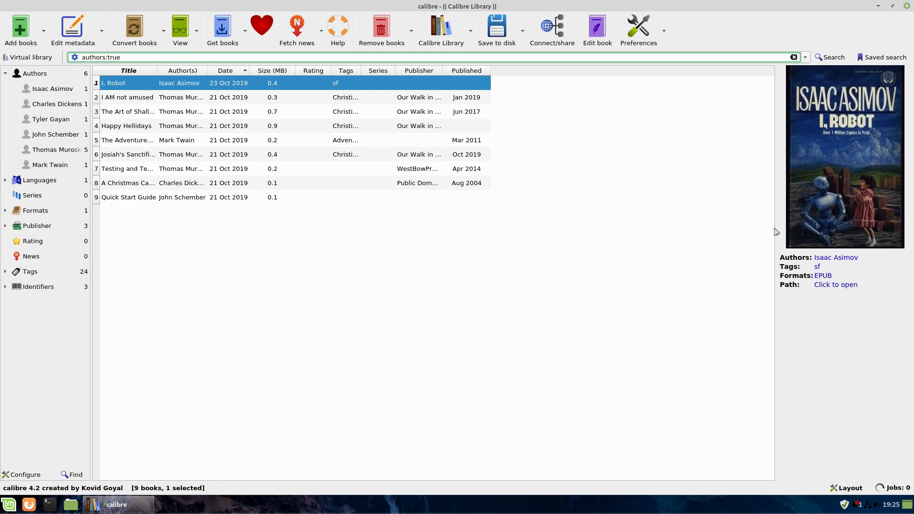
pyautogui.click(115, 97)
pyautogui.click(125, 111)
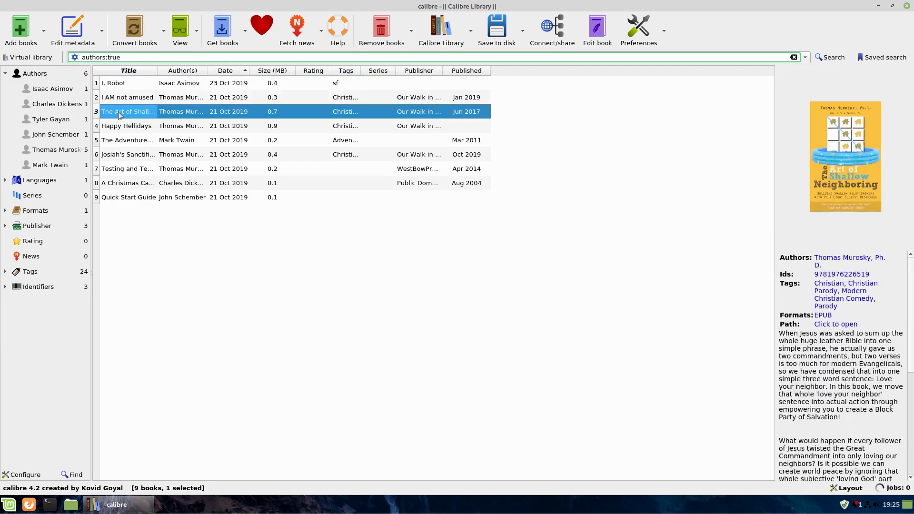
pyautogui.click(128, 130)
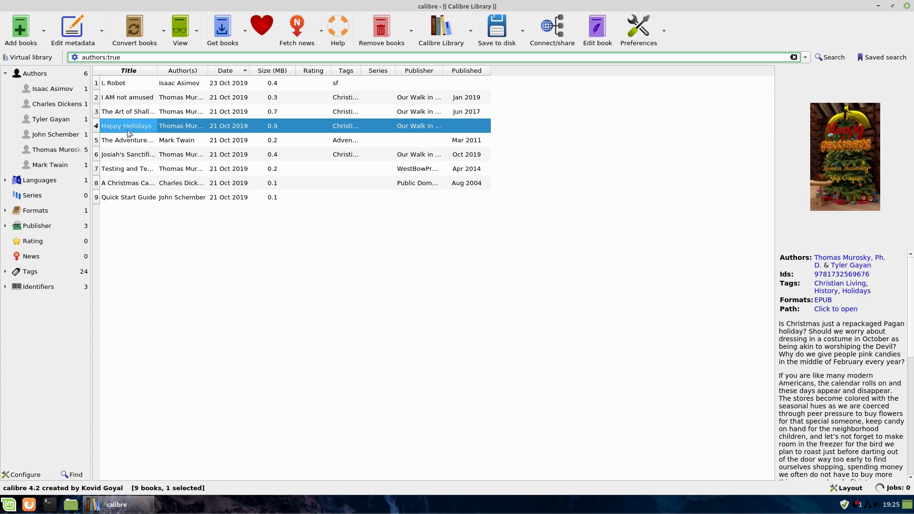
pyautogui.click(129, 153)
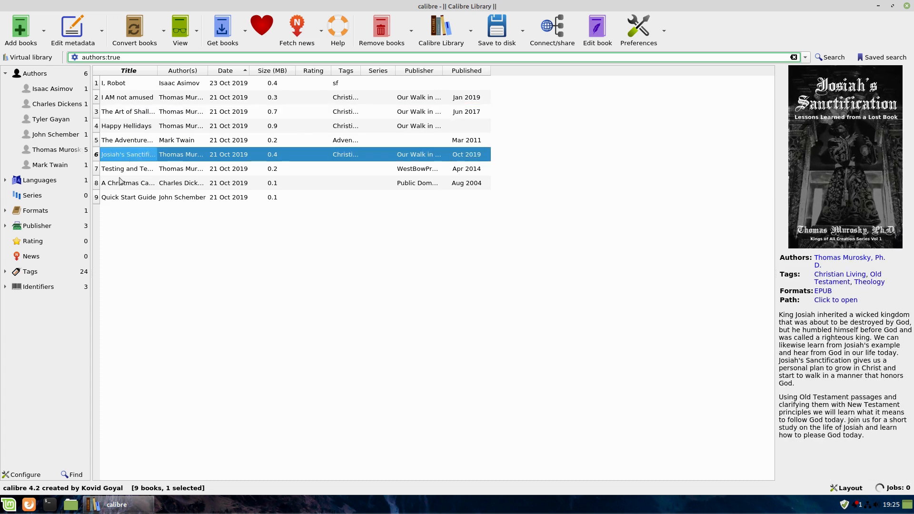
# - Open the I, Robot e-book for editing and load its section6.xhtml file in the code editor
pyautogui.click(122, 86)
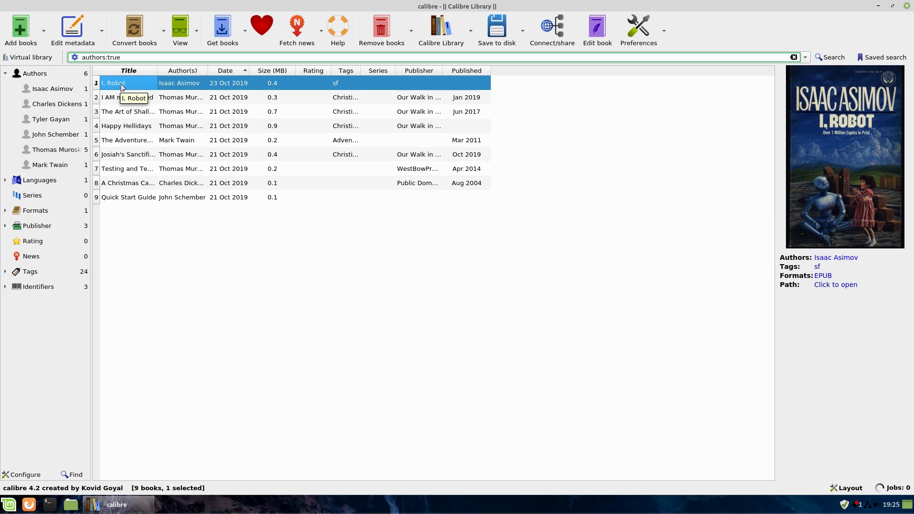
pyautogui.rightClick(122, 86)
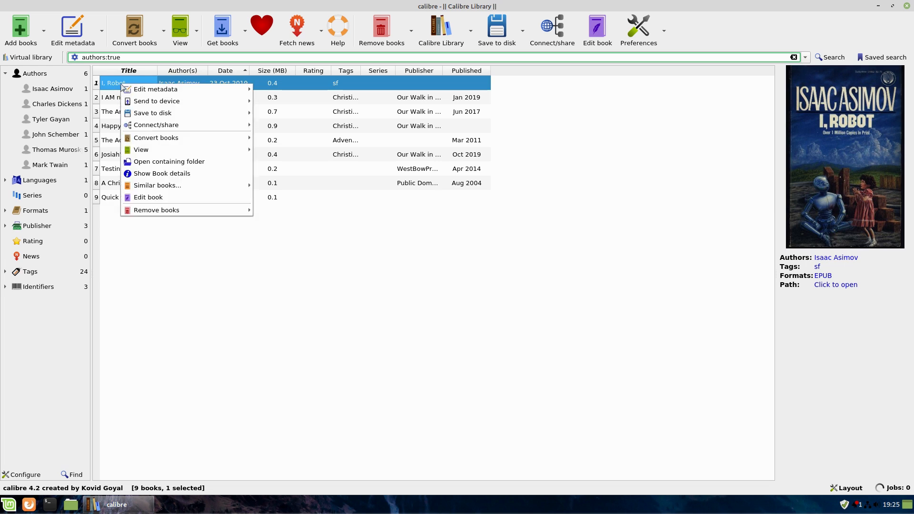
pyautogui.moveTo(150, 93)
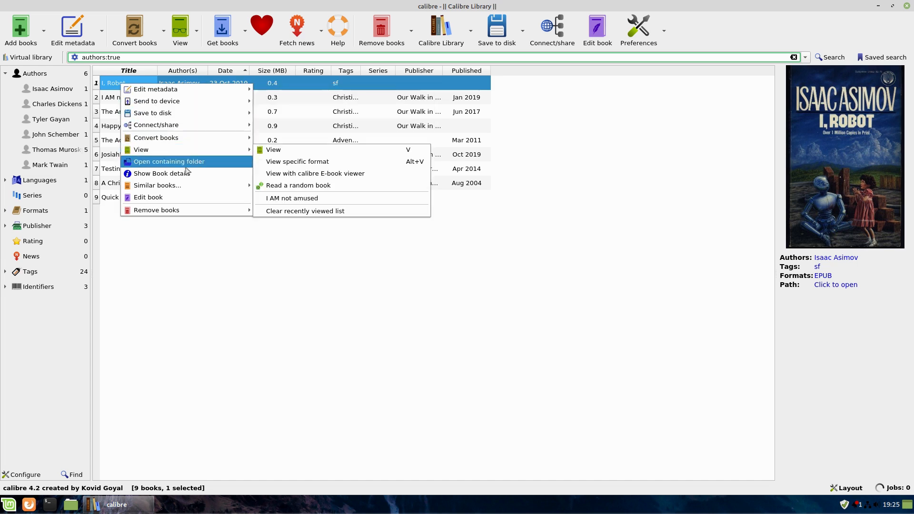
pyautogui.click(167, 199)
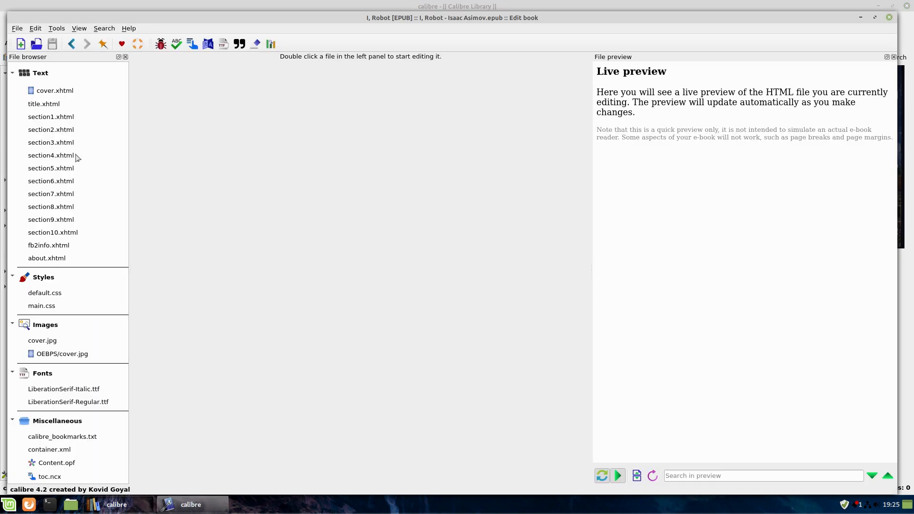
pyautogui.click(53, 168)
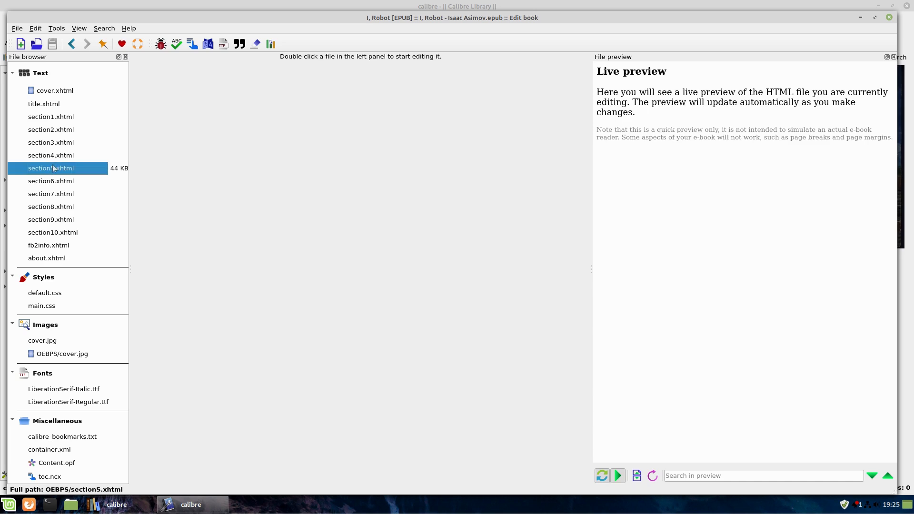
pyautogui.doubleClick(50, 181)
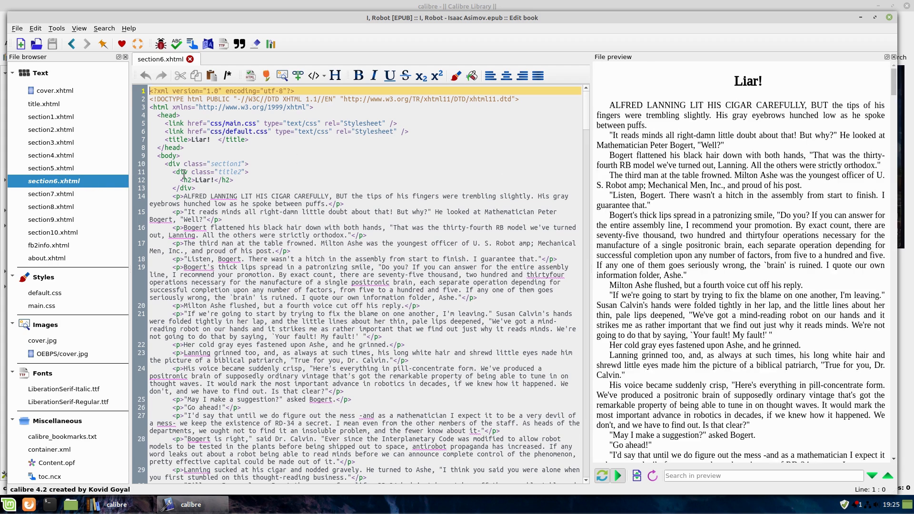
# - Load section7.xhtml in the code editor and jump from the "responsibility" passage in the preview to its code
pyautogui.doubleClick(62, 194)
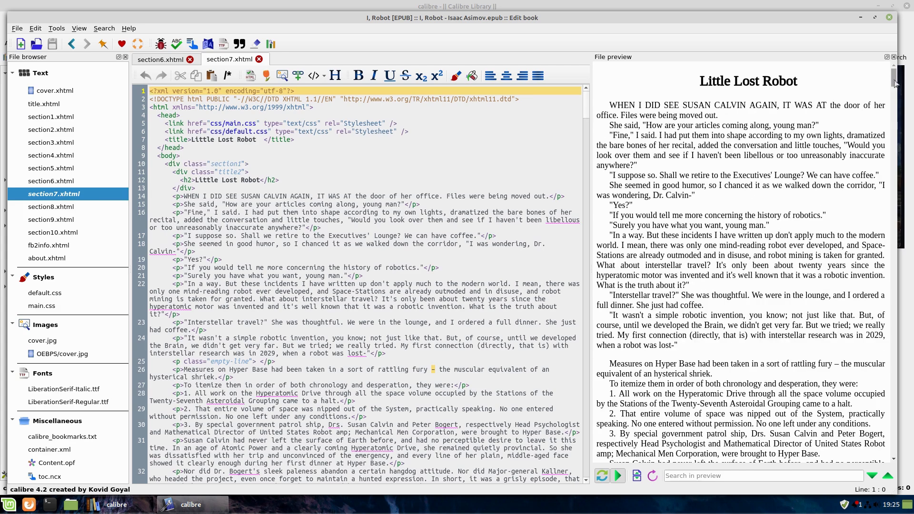
pyautogui.moveTo(893, 93); pyautogui.dragTo(895, 148)
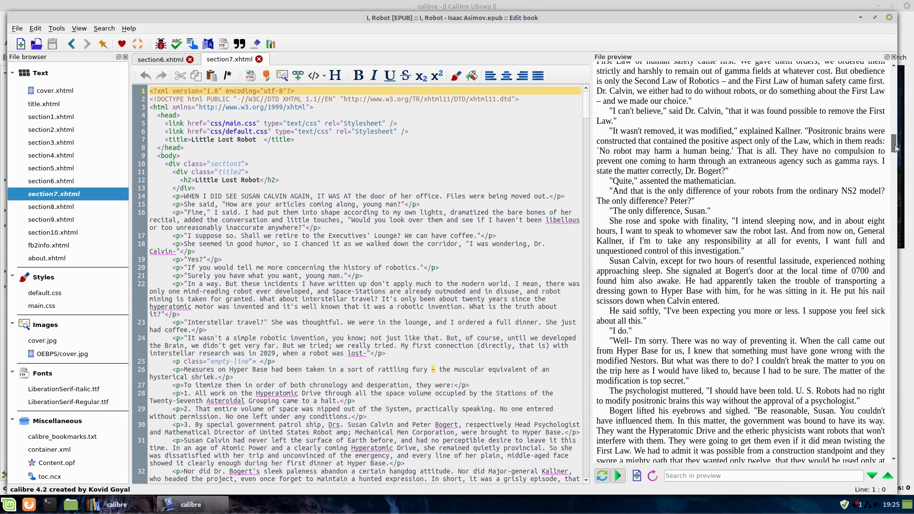
pyautogui.click(706, 240)
pyautogui.moveTo(704, 240); pyautogui.dragTo(719, 241)
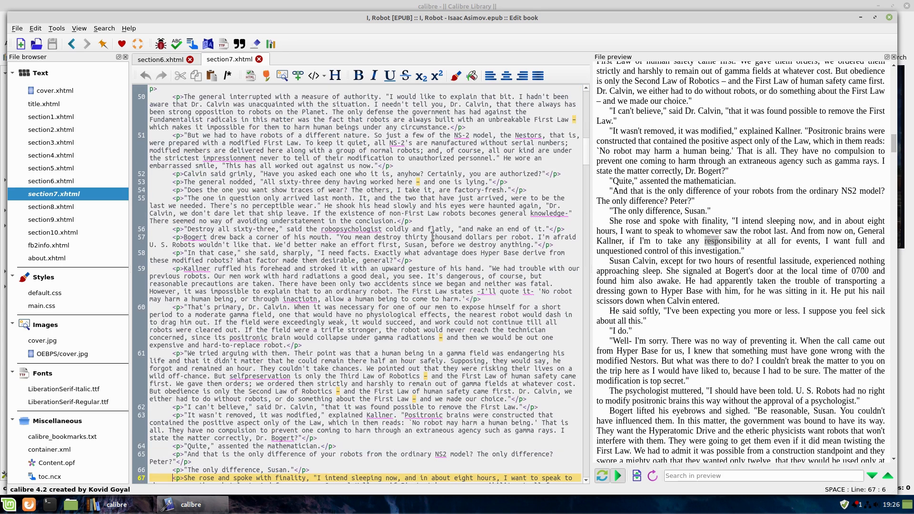
# - Try editing the word "general" in the "In that case" paragraph on line 58 by appending "ly" and deleting back
pyautogui.click(432, 237)
pyautogui.click(406, 267)
pyautogui.moveTo(399, 238); pyautogui.dragTo(400, 245)
pyautogui.click(371, 260)
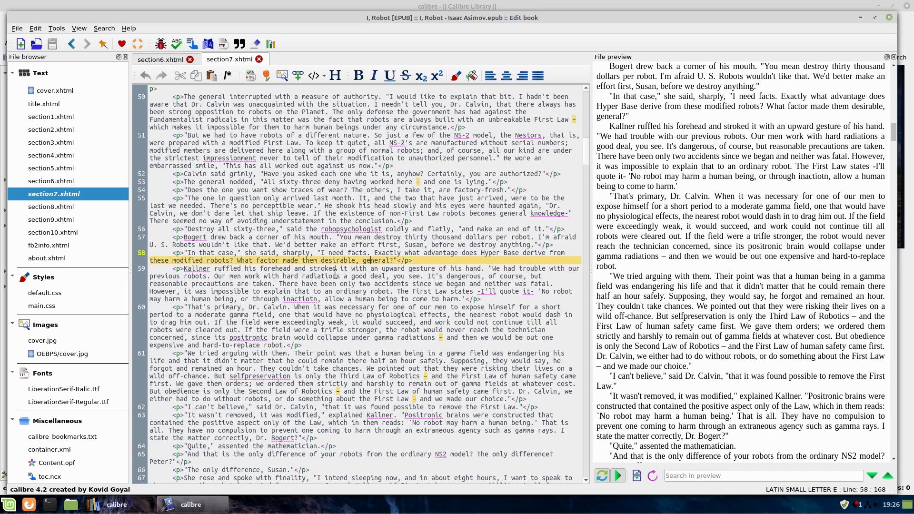
pyautogui.click(379, 261)
pyautogui.click(390, 260)
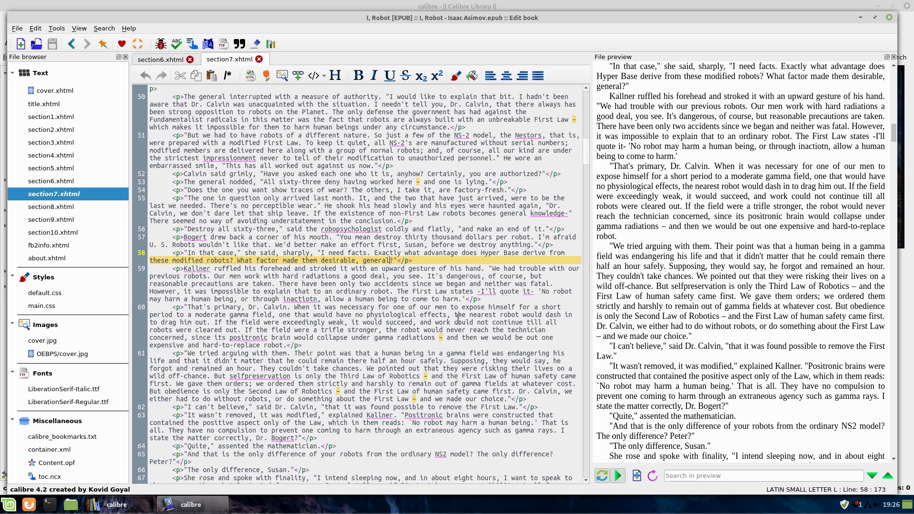
pyautogui.write('ly')
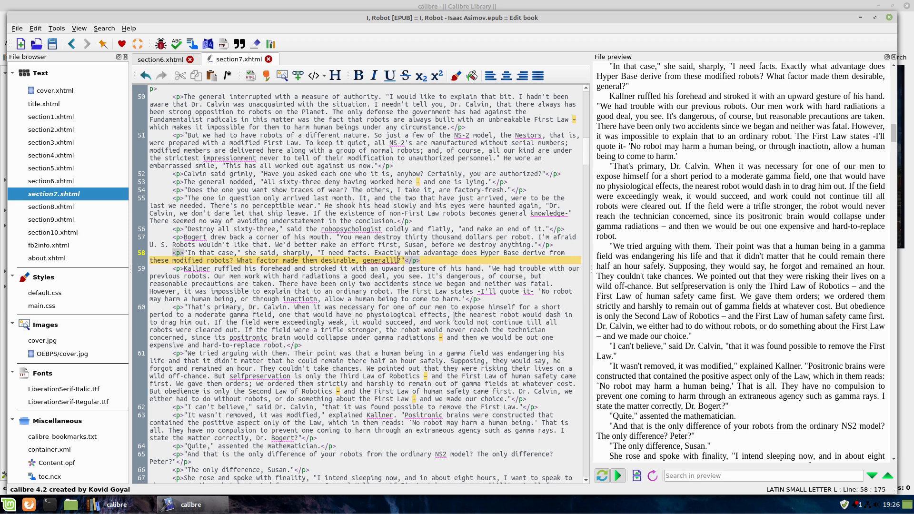
pyautogui.press('BackSpace')
# - Close section7.xhtml and quit the book editor without saving the changes
pyautogui.click(269, 59)
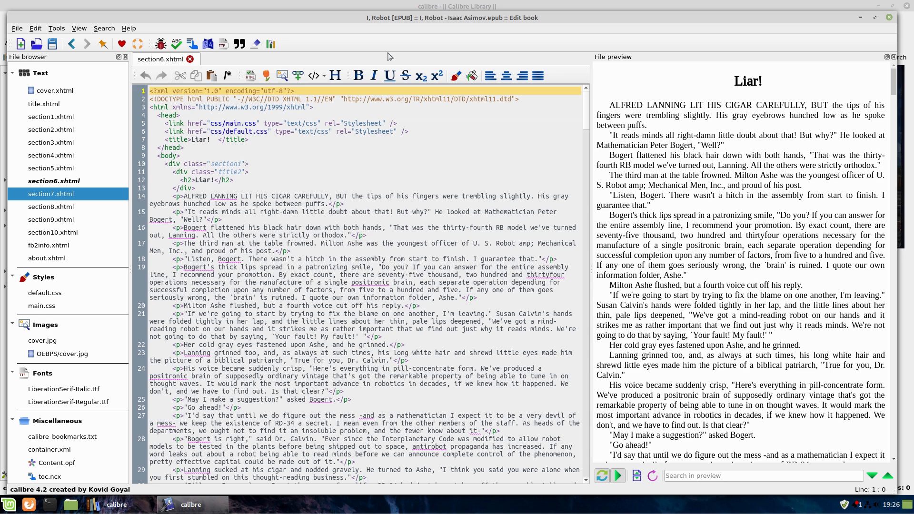
pyautogui.click(888, 17)
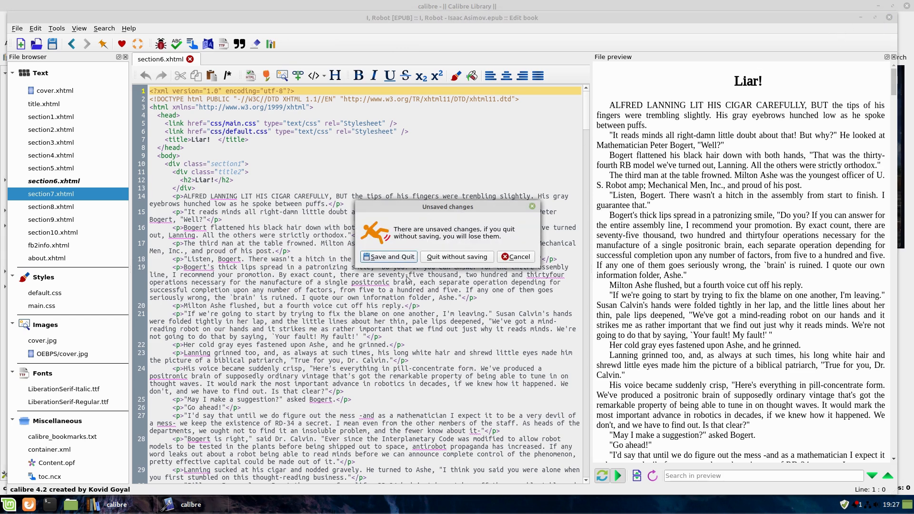
pyautogui.click(517, 258)
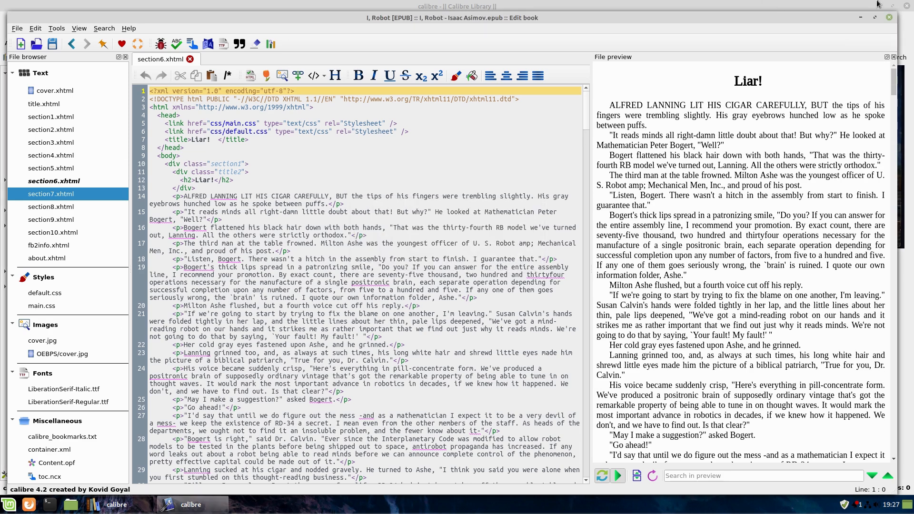
pyautogui.click(888, 17)
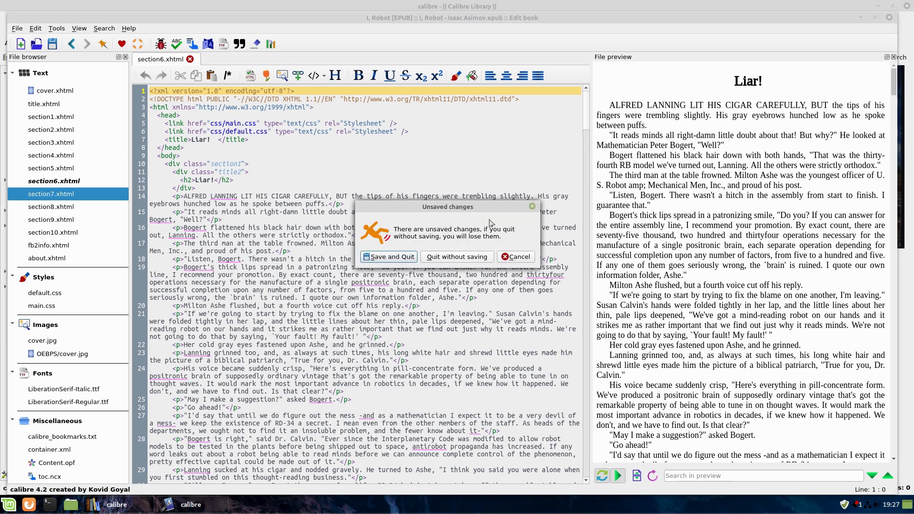
pyautogui.click(464, 258)
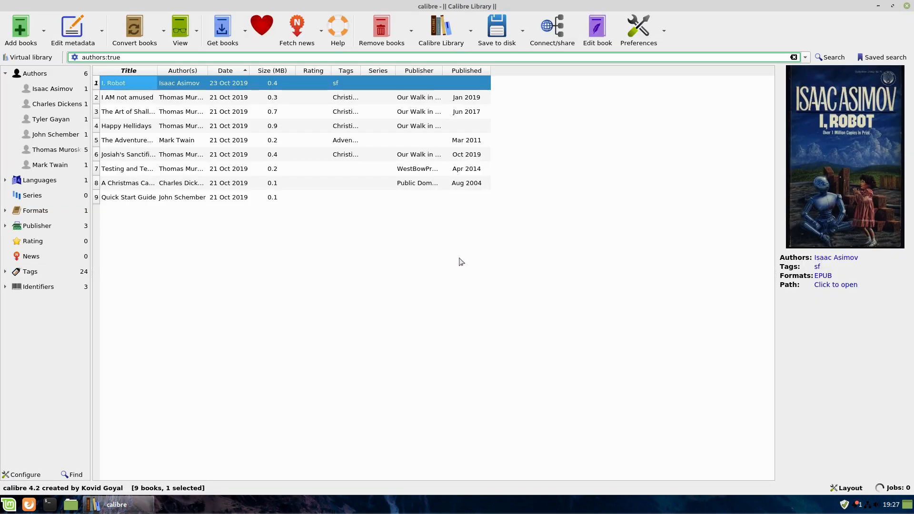
# - Review the individual metadata of I, Robot, close it without changes, and deselect the book
pyautogui.rightClick(114, 86)
pyautogui.moveTo(148, 88)
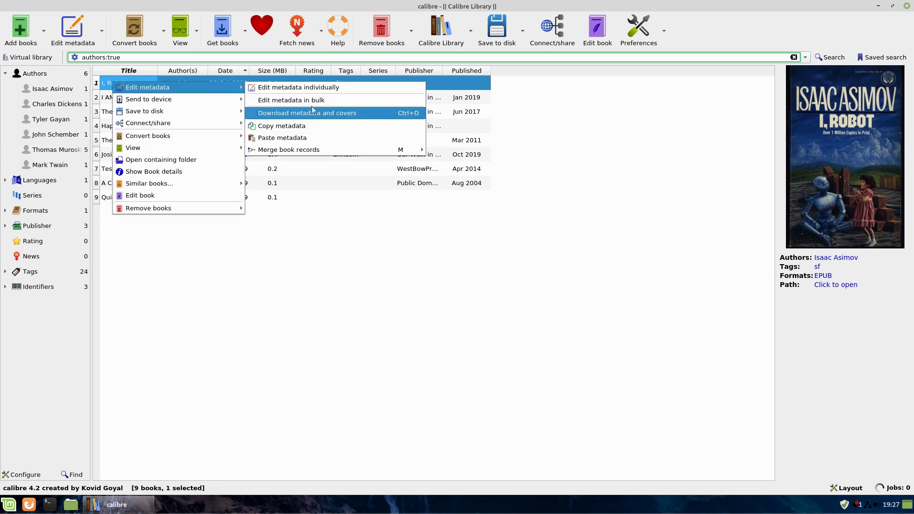
pyautogui.click(305, 90)
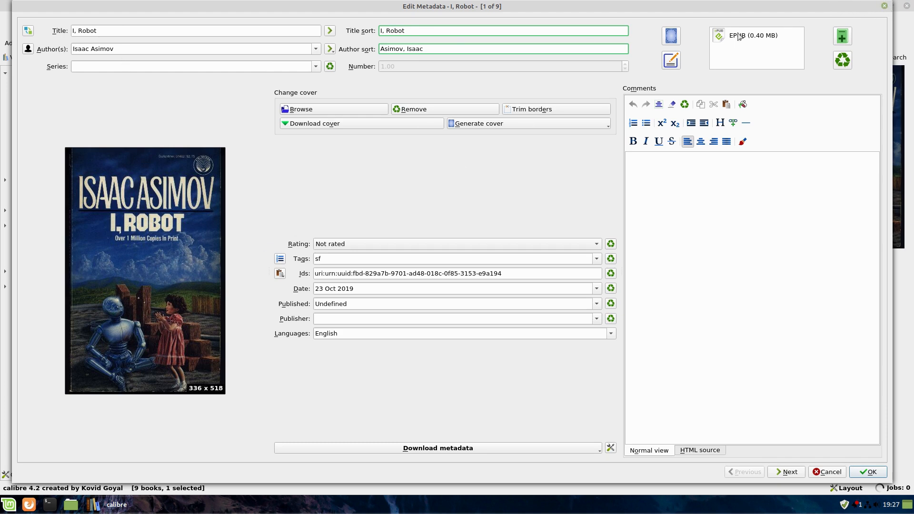
pyautogui.click(884, 5)
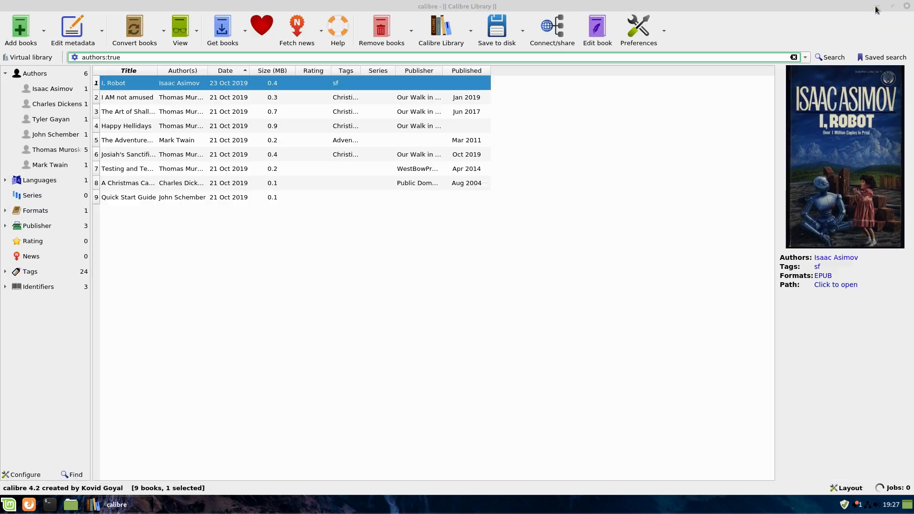
pyautogui.click(526, 358)
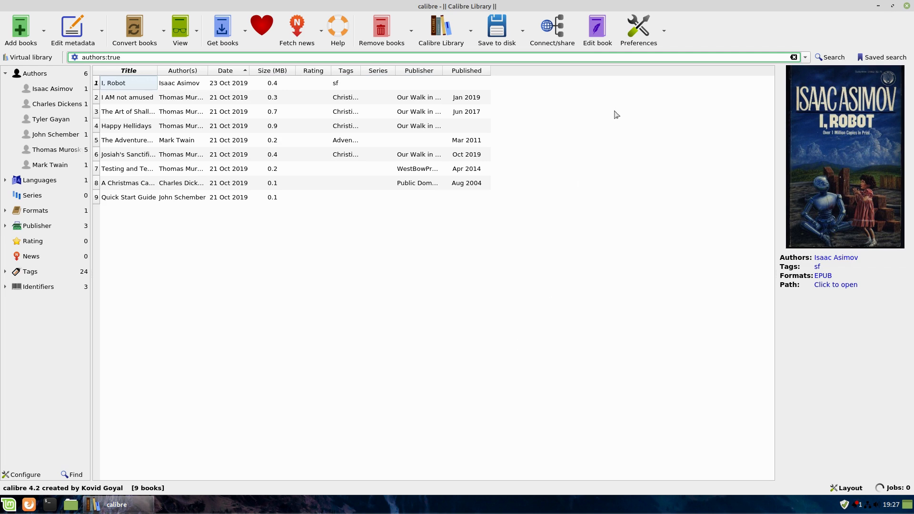
# - Run the Welcome wizard, keeping English and the existing Calibre Library location, and continue to the e-book device selection
pyautogui.click(665, 35)
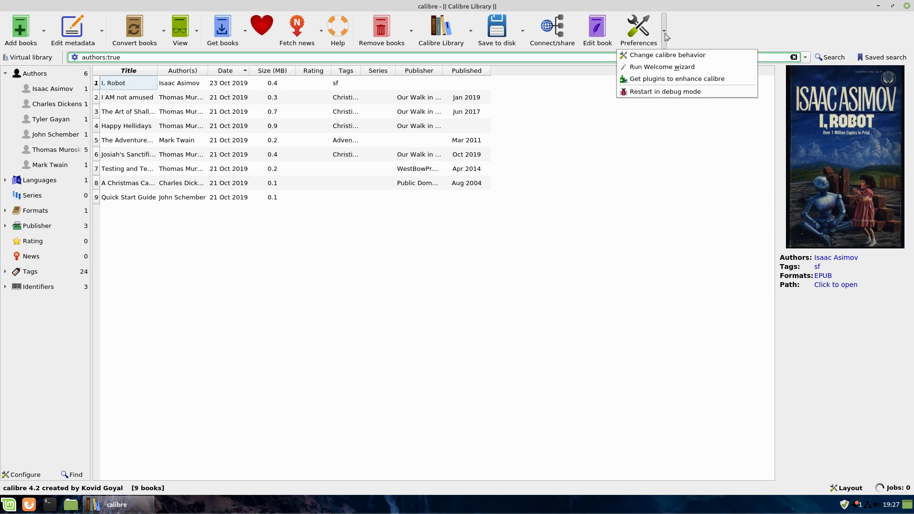
pyautogui.click(664, 67)
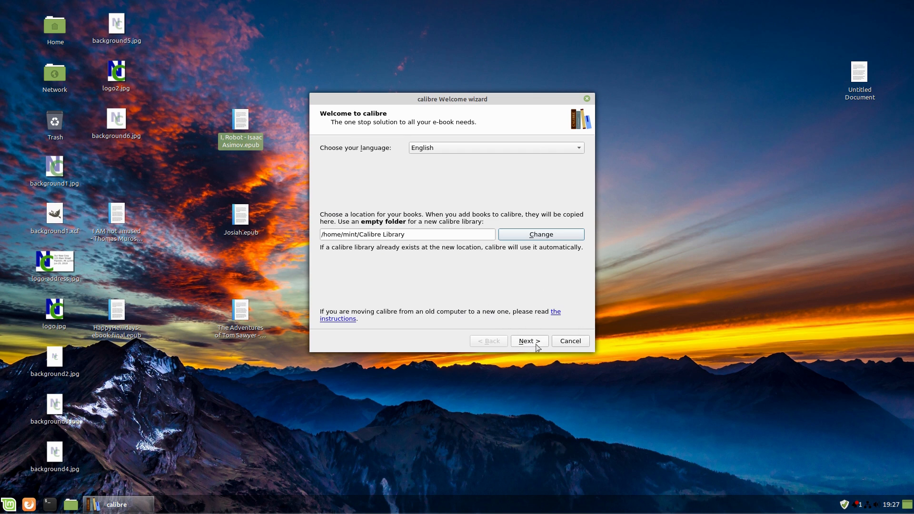
pyautogui.click(541, 341)
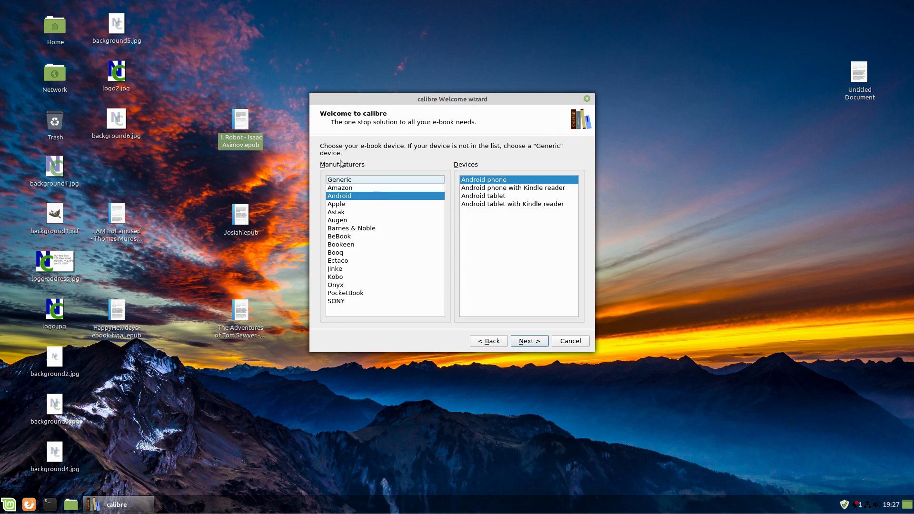
# - Look through the devices offered for Amazon, Android, Apple, Barnes & Noble and Kobo
pyautogui.click(336, 190)
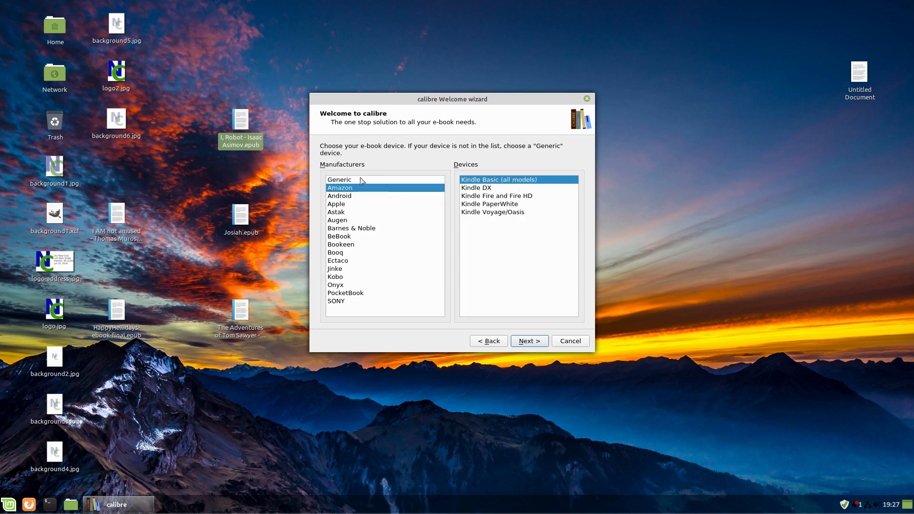
pyautogui.click(346, 197)
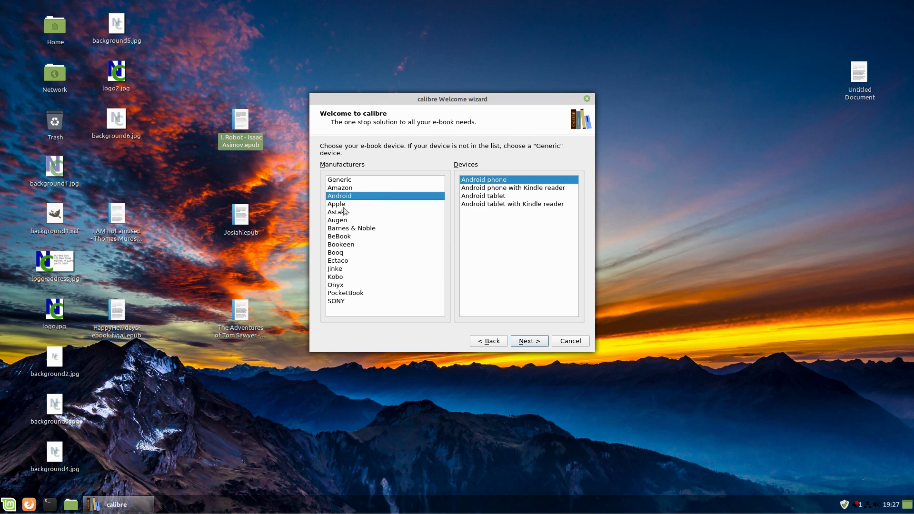
pyautogui.click(346, 205)
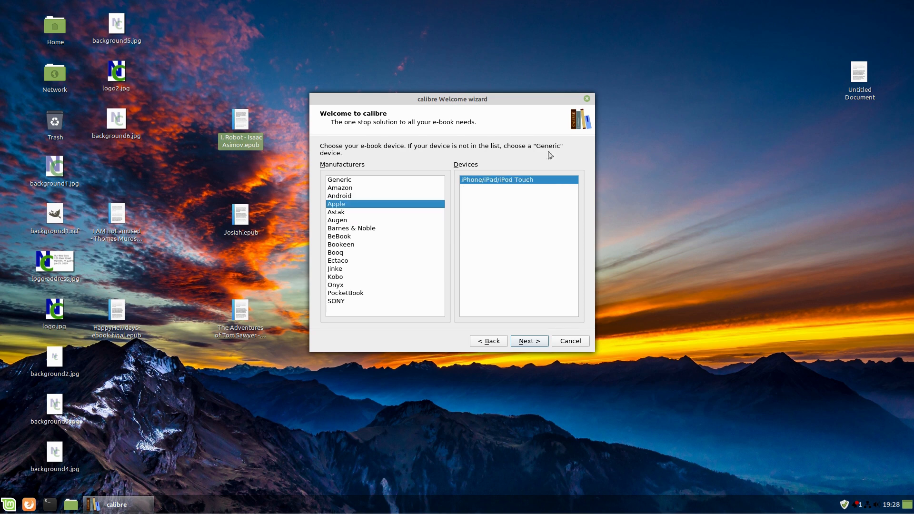
pyautogui.click(346, 228)
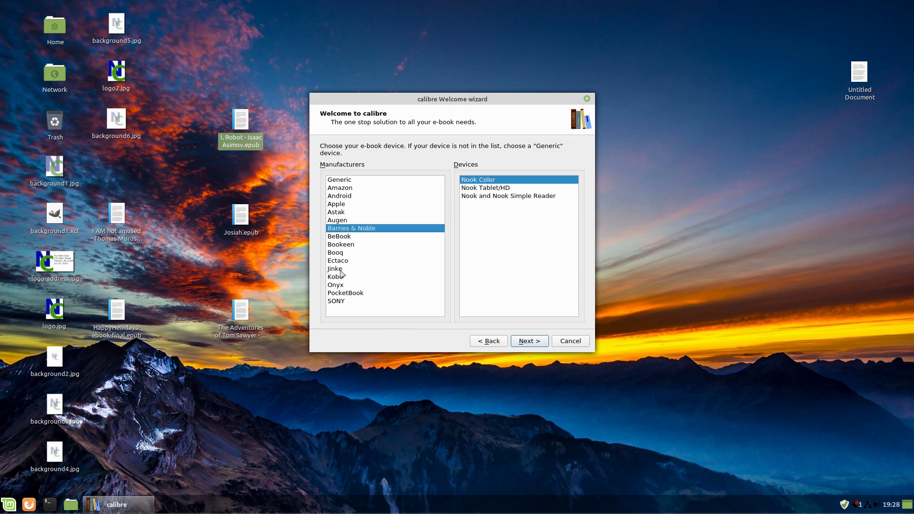
pyautogui.click(343, 278)
# - Compare the Android device options, choose Android phone as the e-book device, and finish the Welcome wizard
pyautogui.click(342, 196)
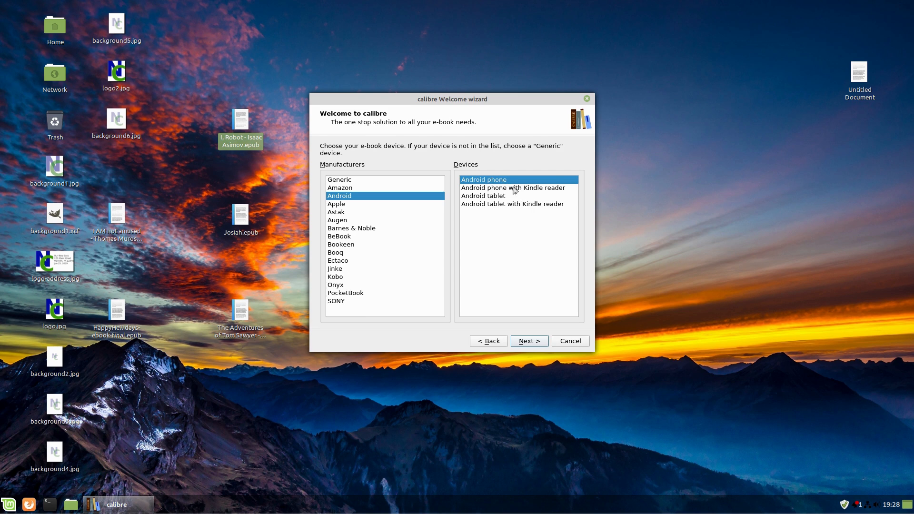
pyautogui.click(514, 188)
pyautogui.click(499, 204)
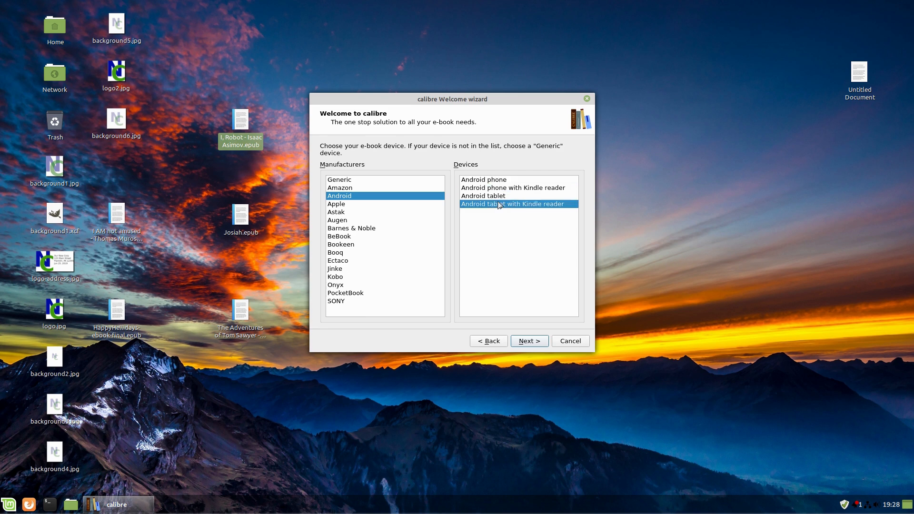
pyautogui.click(497, 196)
pyautogui.click(494, 204)
pyautogui.click(494, 196)
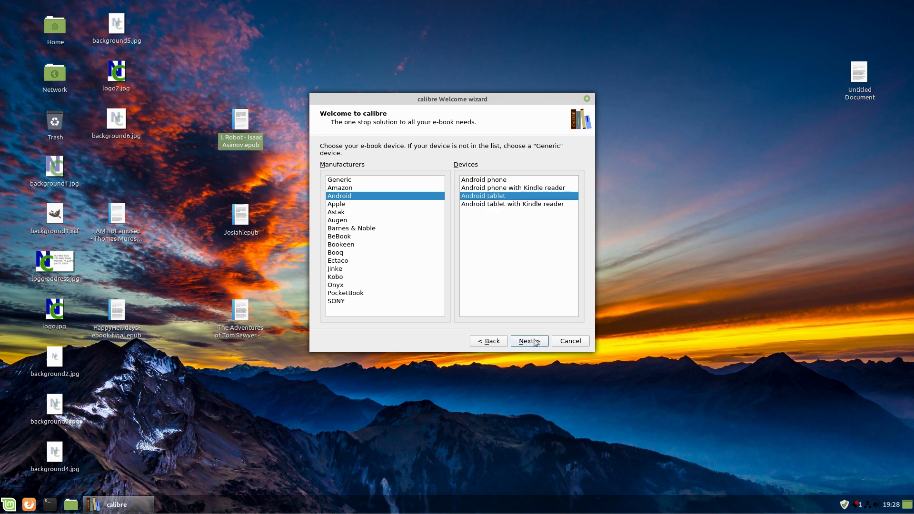
pyautogui.click(486, 181)
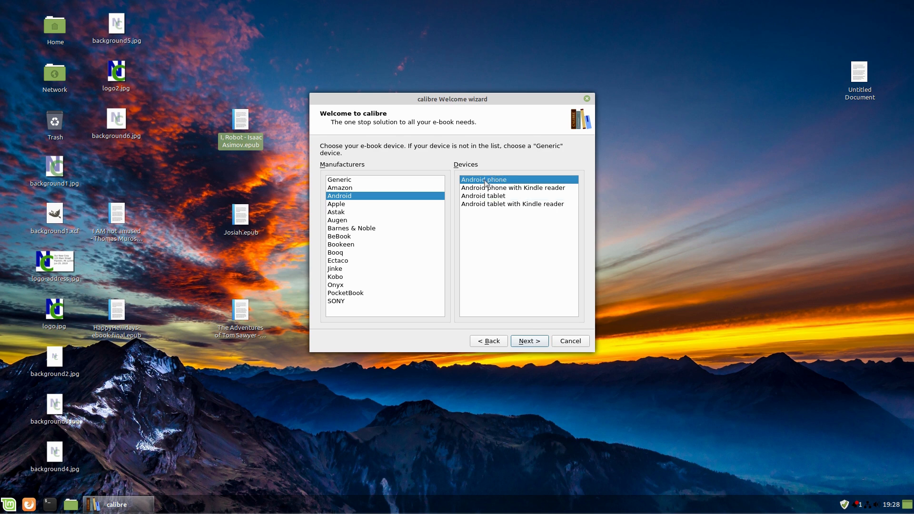
pyautogui.click(535, 343)
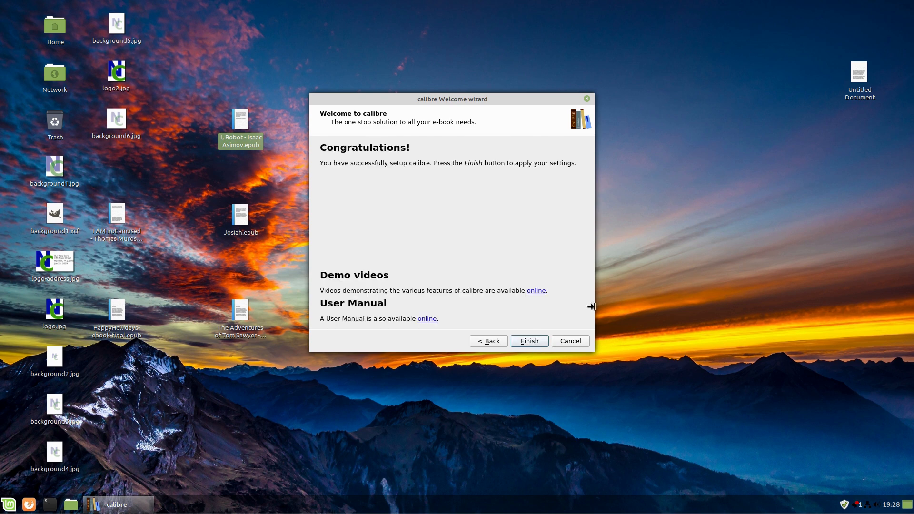
pyautogui.click(537, 341)
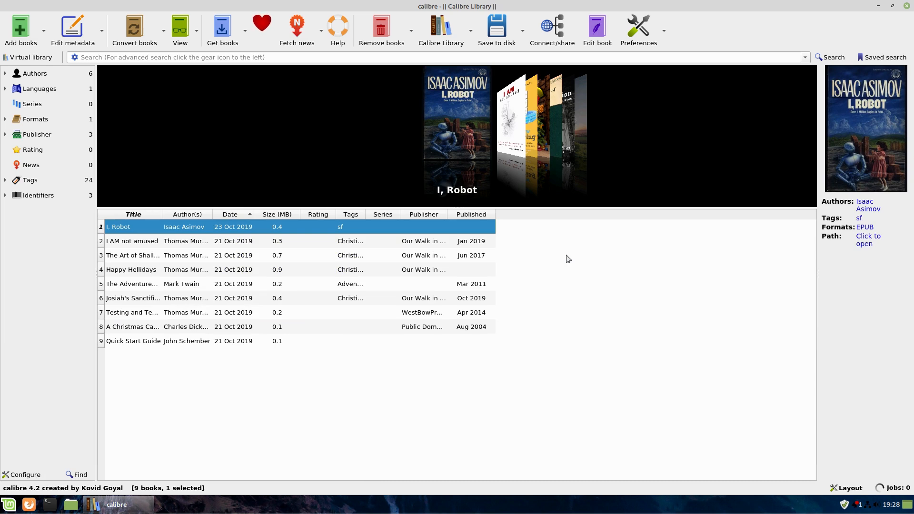
# - Hide the cover browser so that the main area holds only the book list
pyautogui.click(844, 489)
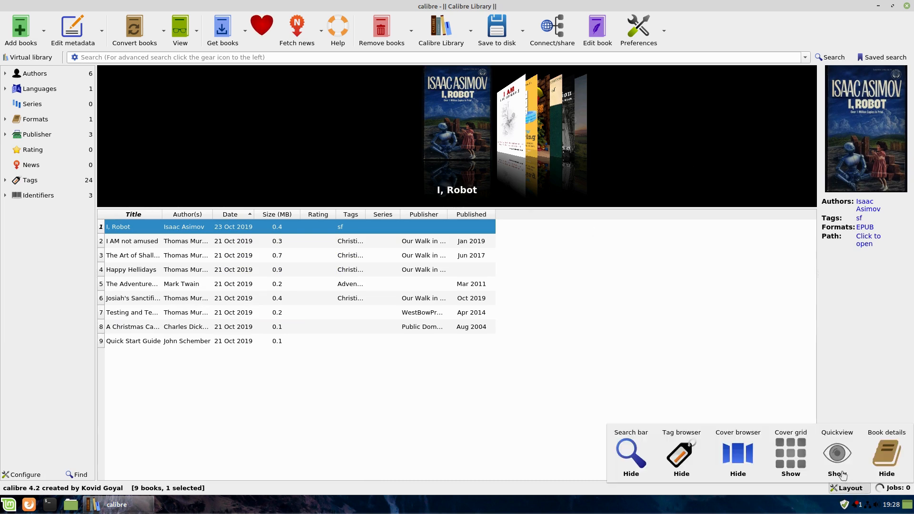
pyautogui.click(738, 455)
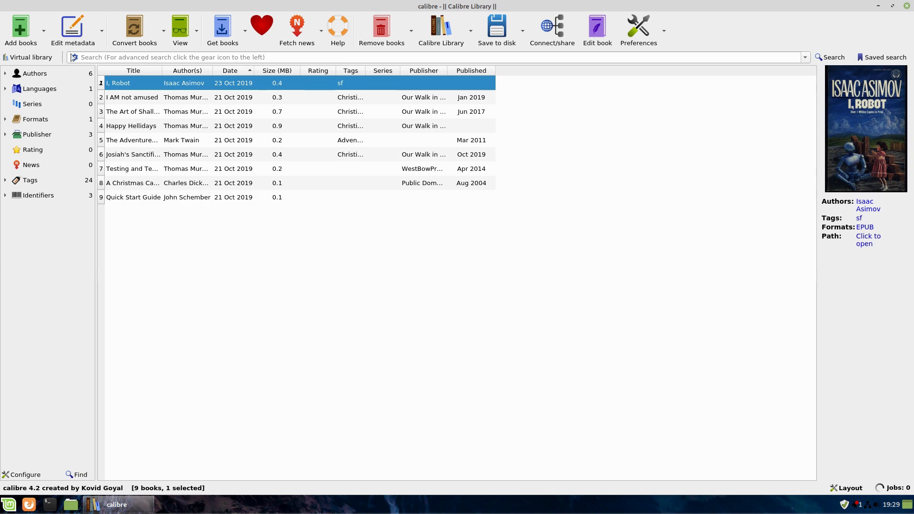
# - Examine the options for sending I, Robot to a device, leaving without choosing one
pyautogui.rightClick(123, 83)
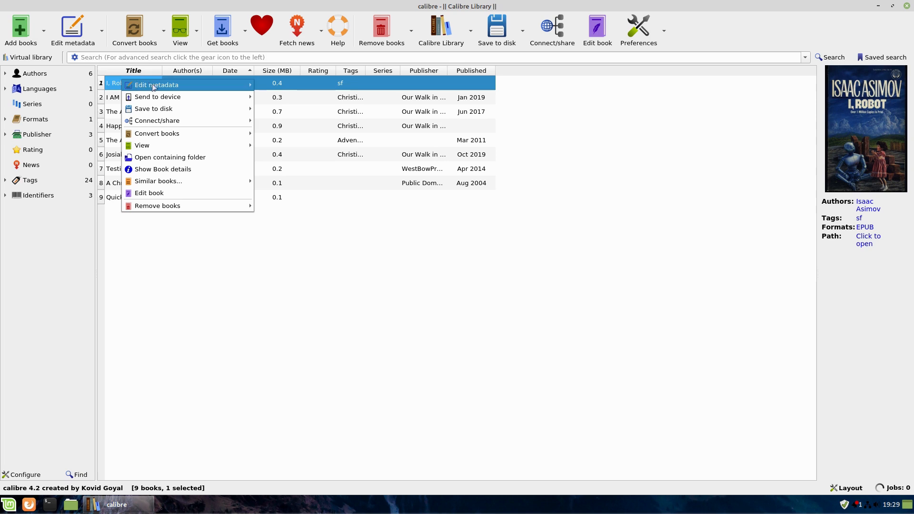
pyautogui.moveTo(178, 100)
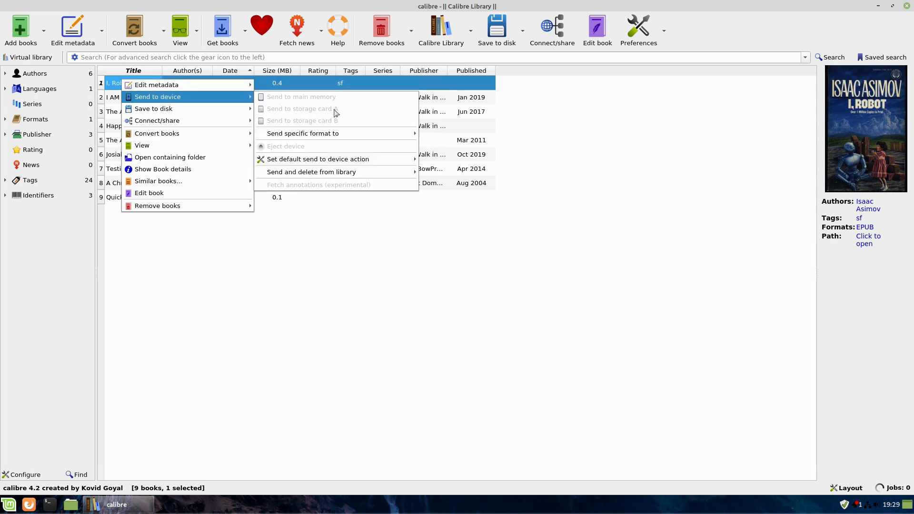
pyautogui.moveTo(349, 128)
pyautogui.click(377, 255)
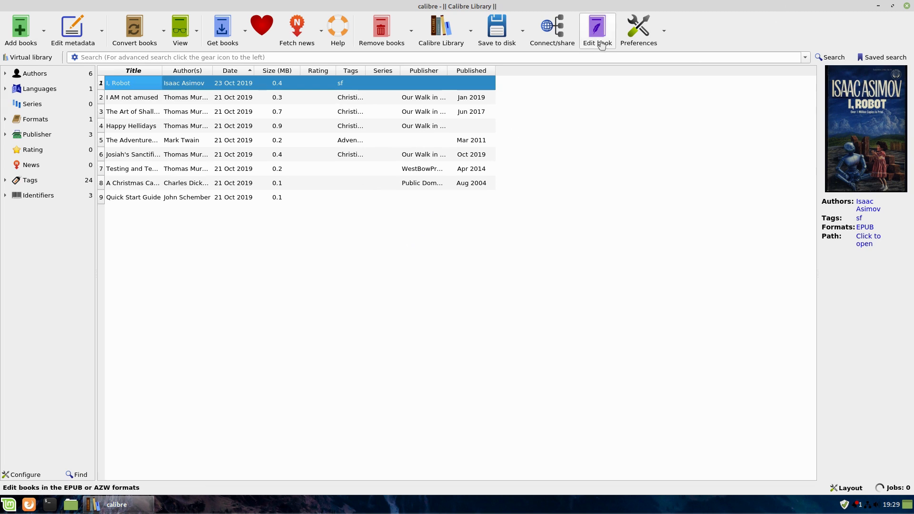
# - Start the Content server to share the library
pyautogui.click(556, 34)
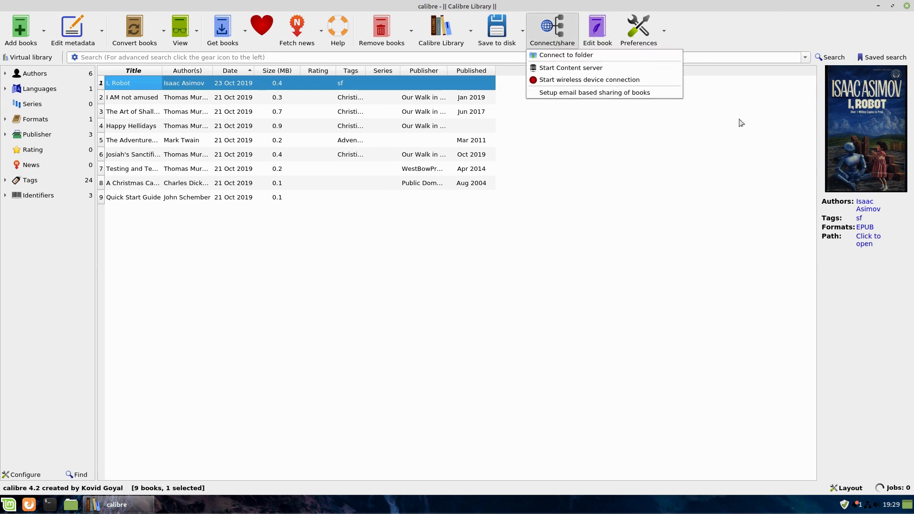
pyautogui.click(575, 69)
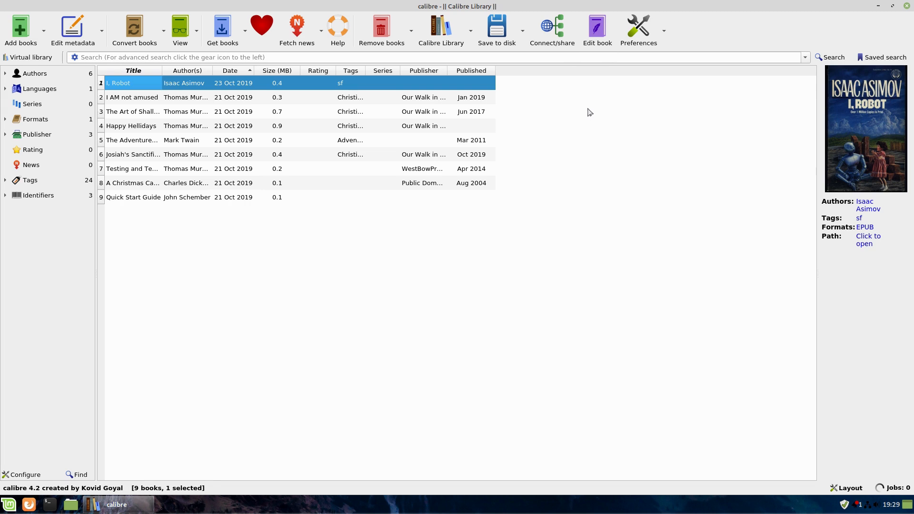
# - Check the Content server's address, and open Firefox side by side with calibre, Firefox filling the left half and calibre the right
pyautogui.click(552, 29)
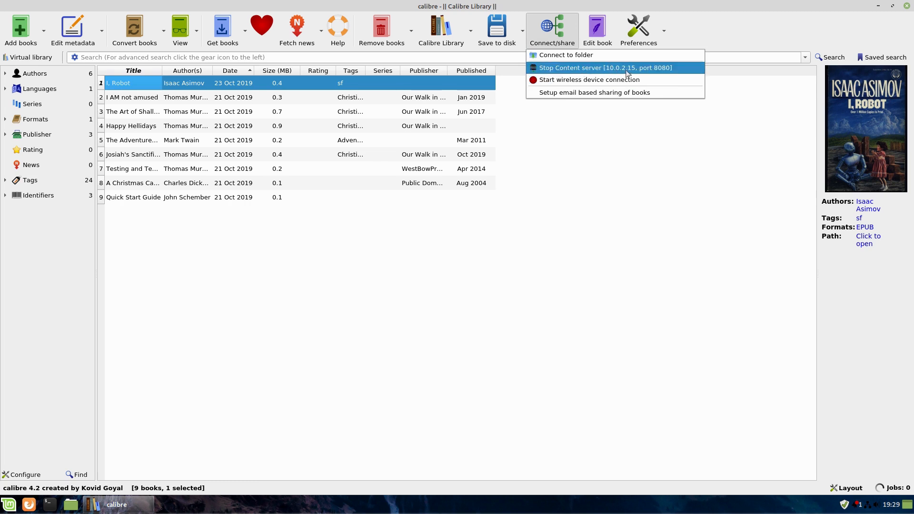
pyautogui.click(598, 9)
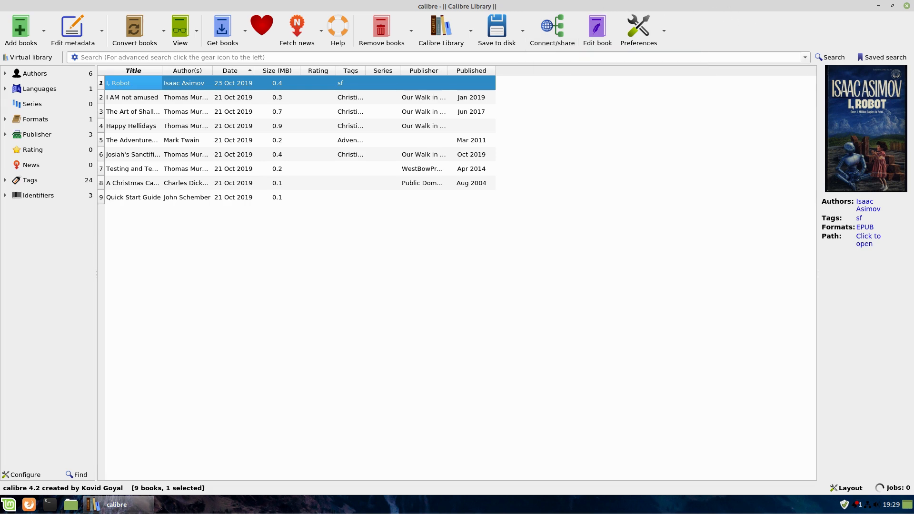
pyautogui.doubleClick(767, 5)
pyautogui.moveTo(720, 41); pyautogui.dragTo(913, 87)
pyautogui.click(29, 504)
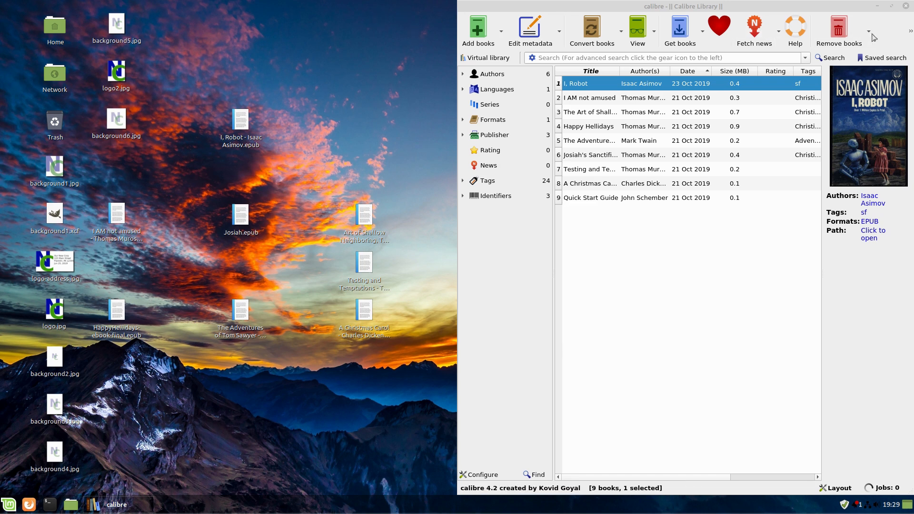
pyautogui.click(869, 34)
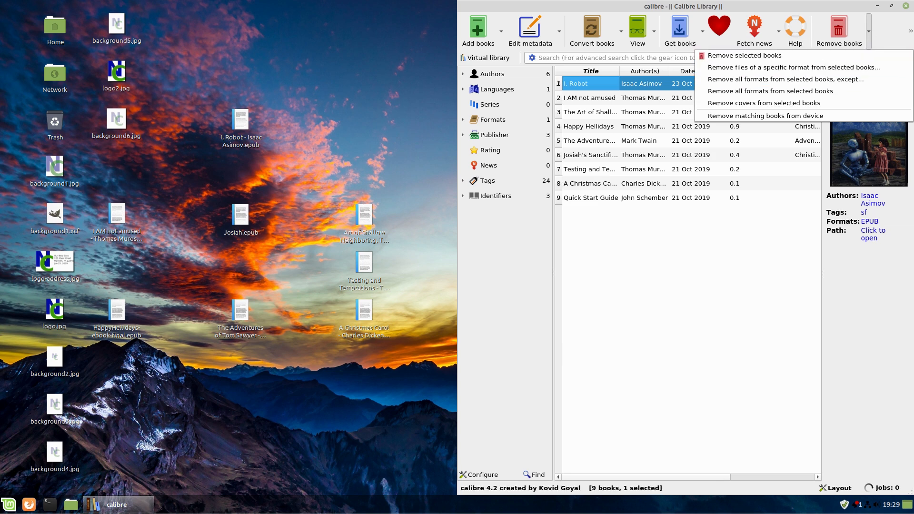
pyautogui.click(898, 32)
pyautogui.click(911, 34)
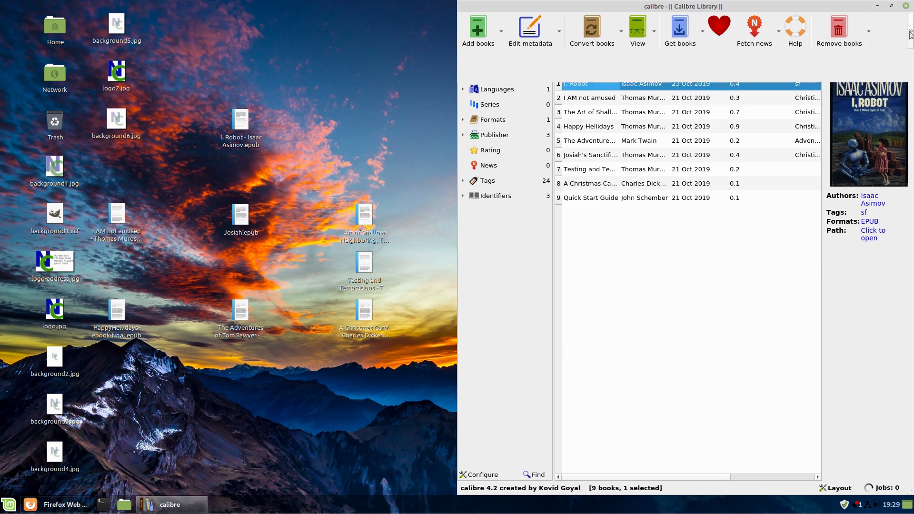
pyautogui.click(910, 35)
pyautogui.click(610, 71)
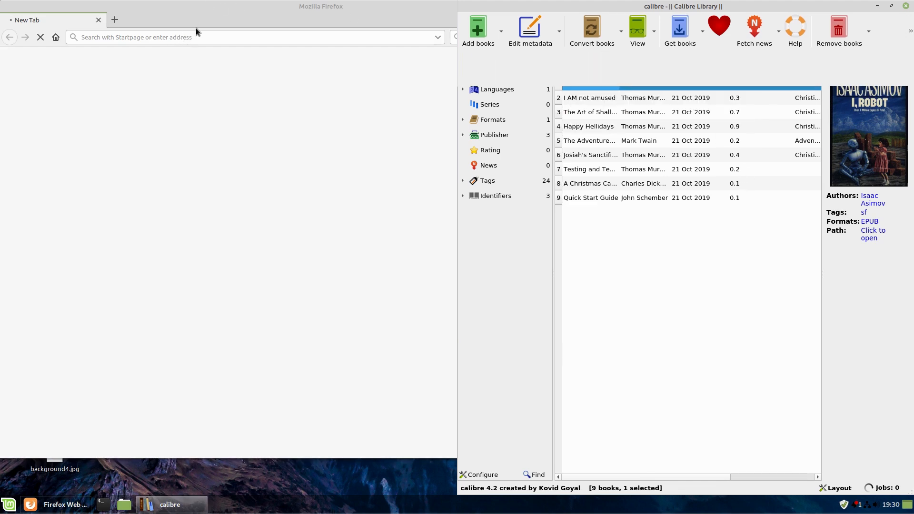
pyautogui.moveTo(473, 15); pyautogui.dragTo(2, 252)
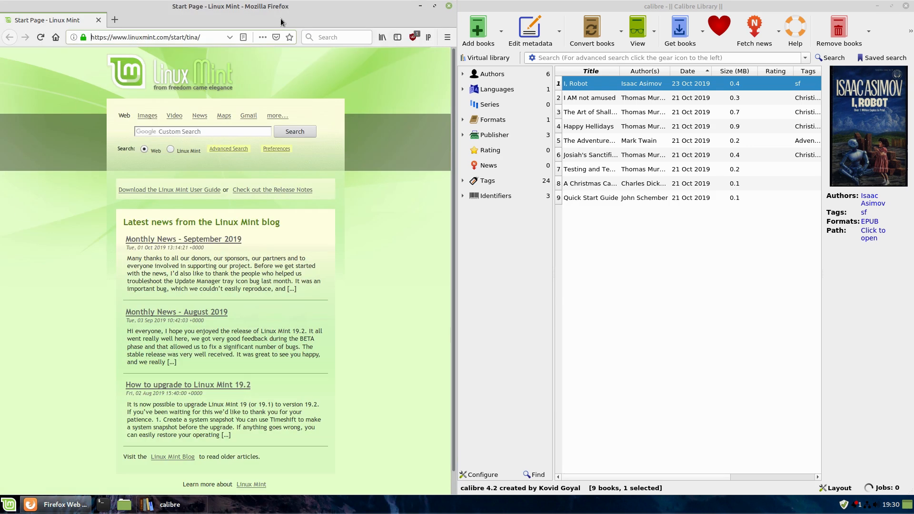
# - Load 10.0.2.15:8080 in Firefox, checking the address and port against calibre's Content server entry
pyautogui.click(211, 38)
pyautogui.write('1')
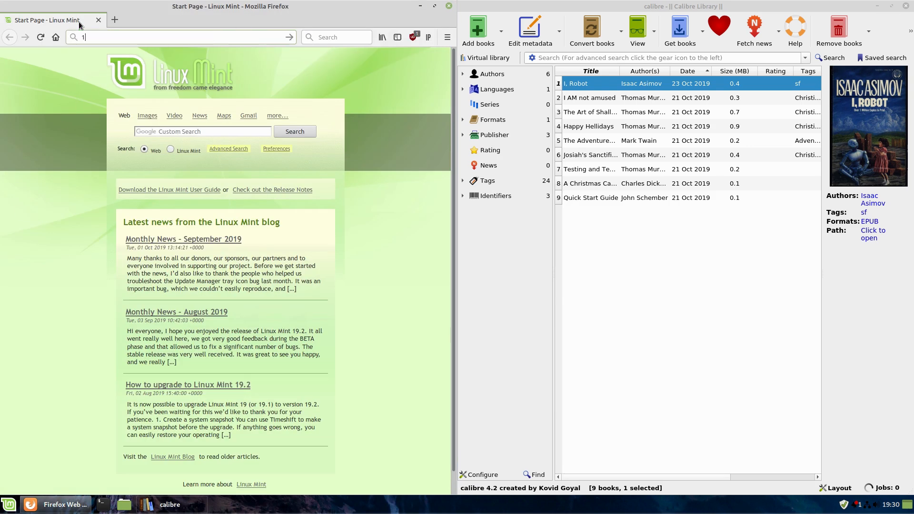
pyautogui.write('0.0.')
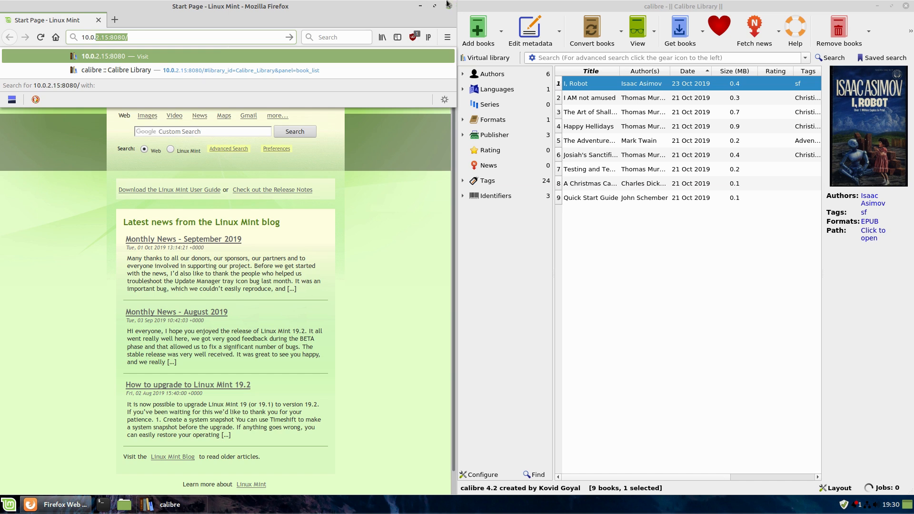
pyautogui.click(910, 35)
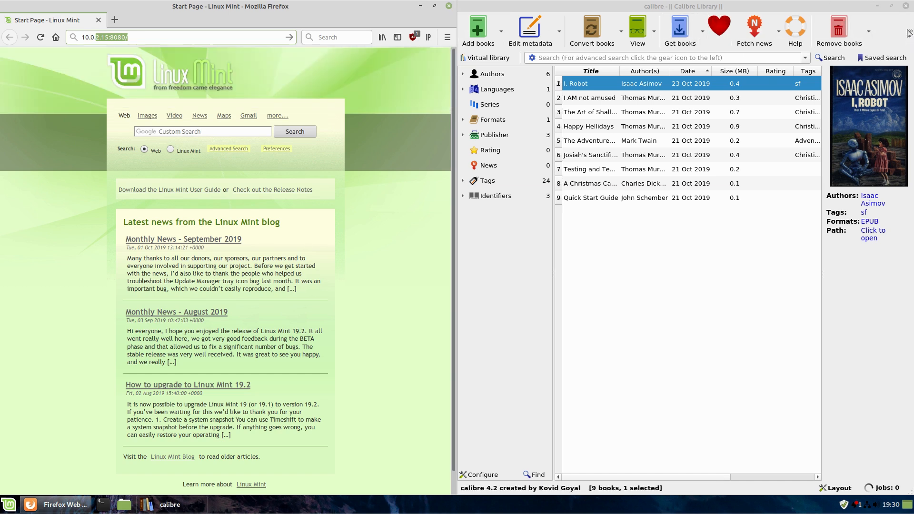
pyautogui.click(910, 32)
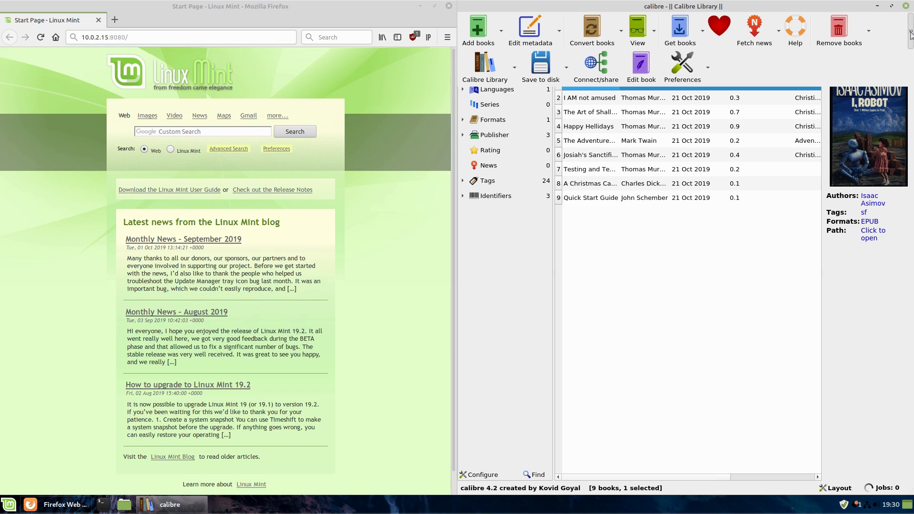
pyautogui.click(515, 72)
pyautogui.click(617, 59)
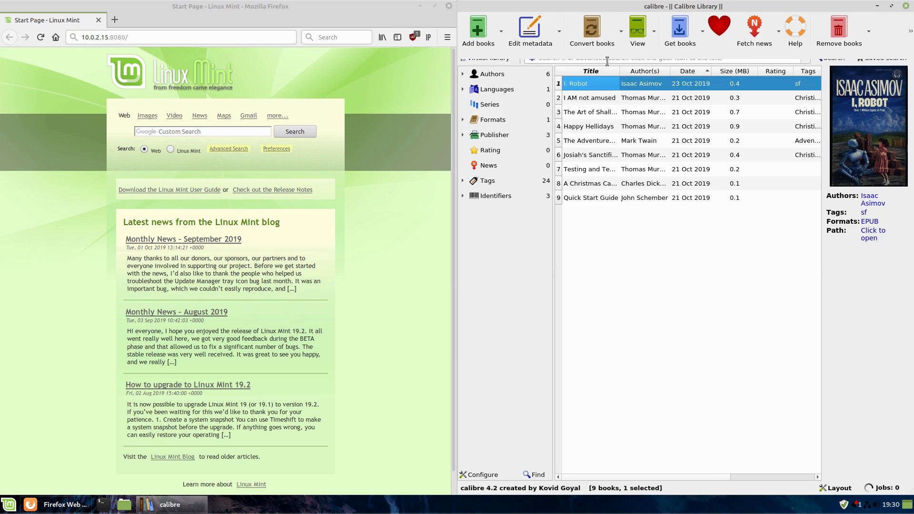
pyautogui.click(910, 33)
pyautogui.click(588, 72)
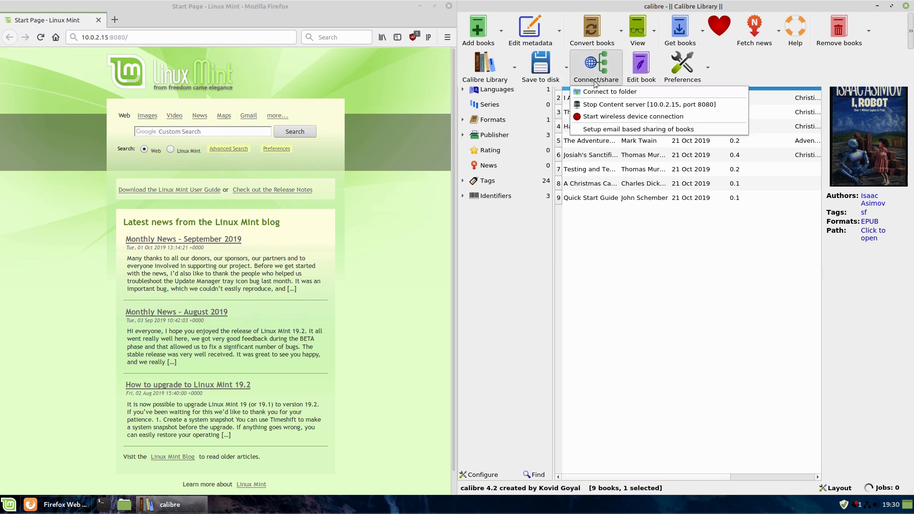
pyautogui.click(141, 37)
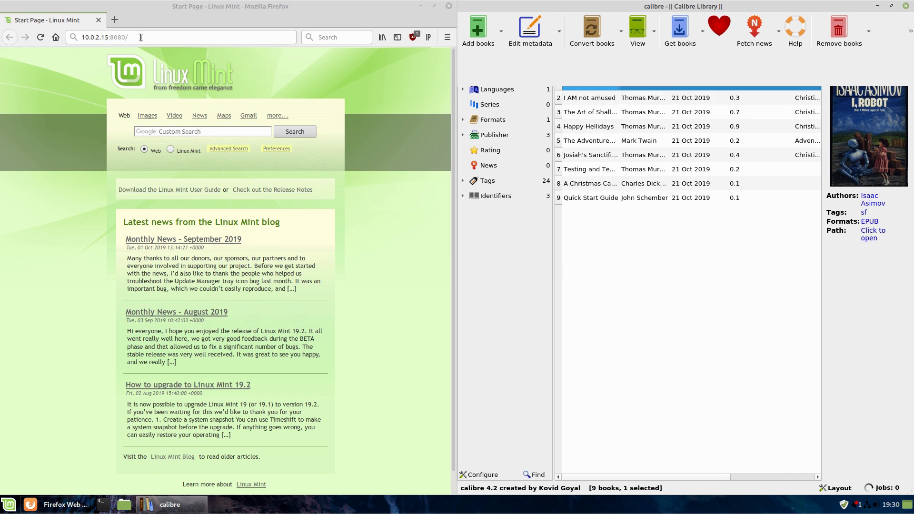
pyautogui.press('Return')
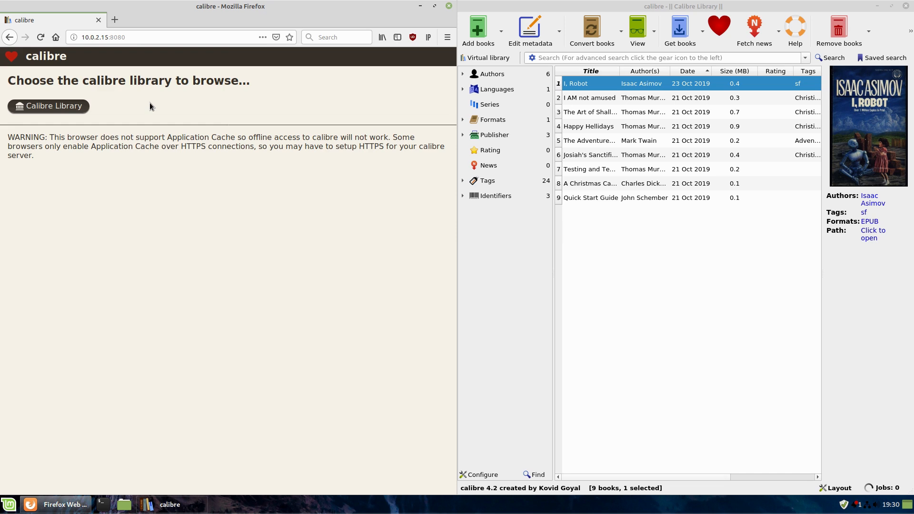
# - Browse Calibre Library in Firefox and examine the Happy Hellidays details and download options, leaving without downloading
pyautogui.click(48, 105)
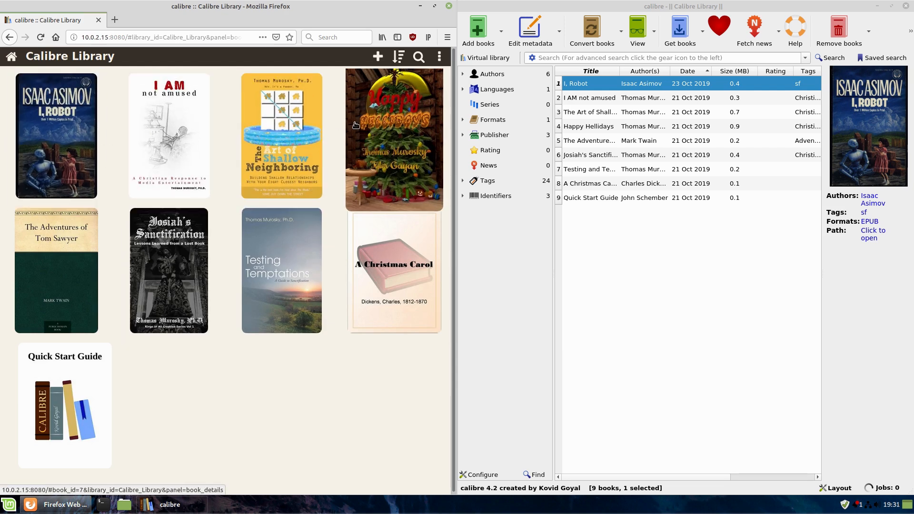
pyautogui.click(365, 132)
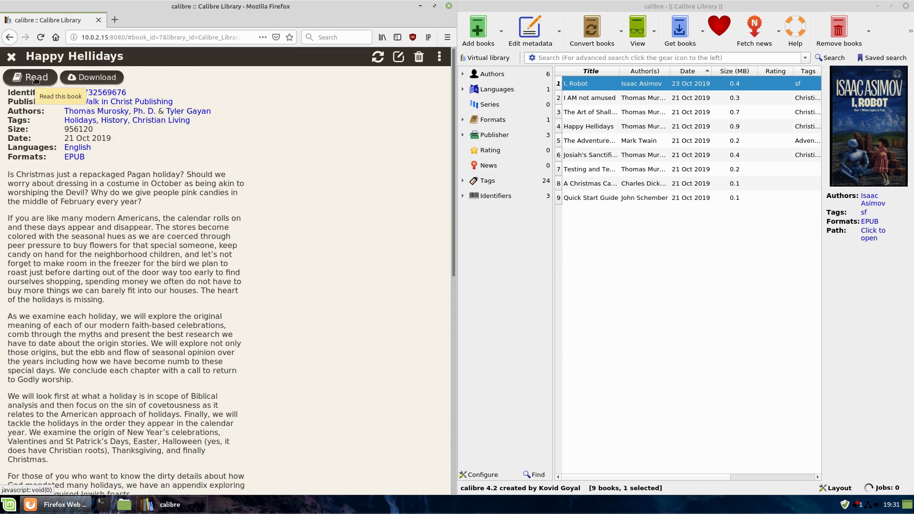
pyautogui.scroll(-5, 136, 252)
pyautogui.scroll(5, 136, 253)
pyautogui.click(92, 77)
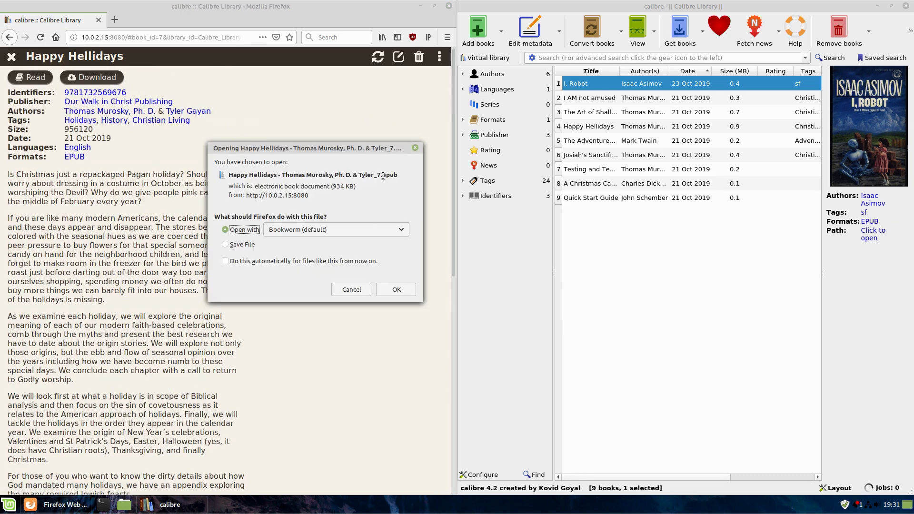
pyautogui.click(357, 291)
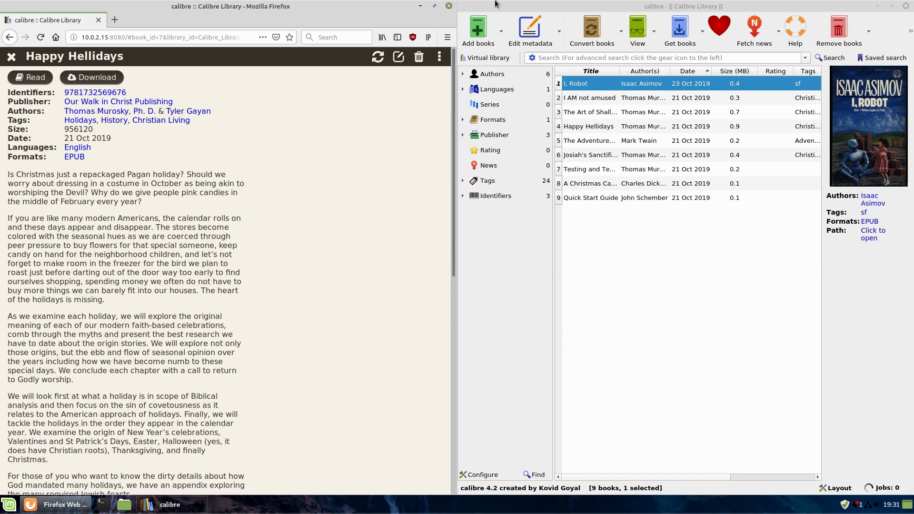
# - Close Firefox, maximize calibre again, and stop the Content server
pyautogui.click(449, 6)
pyautogui.click(892, 7)
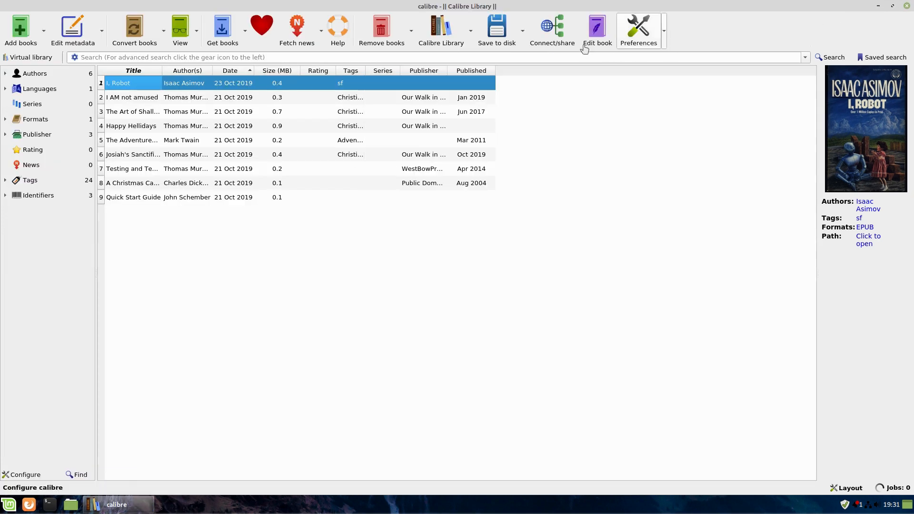
pyautogui.click(560, 32)
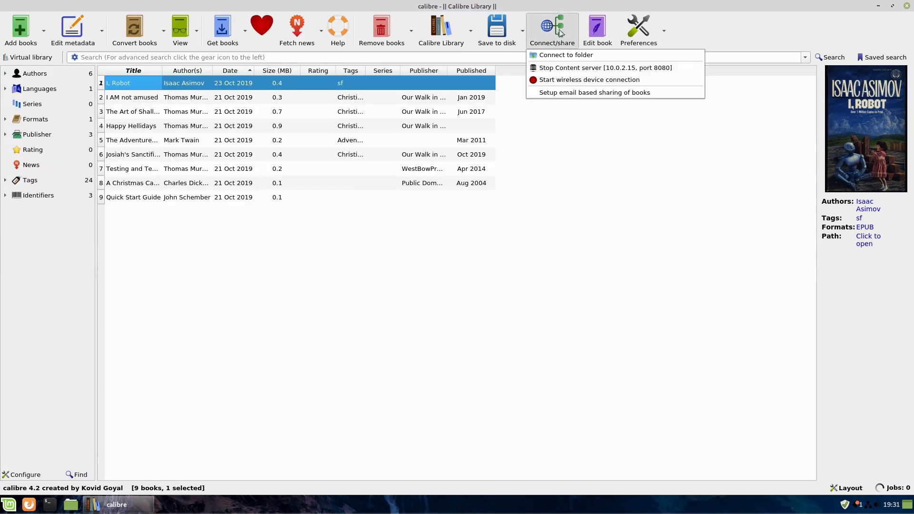
pyautogui.click(565, 70)
pyautogui.click(542, 251)
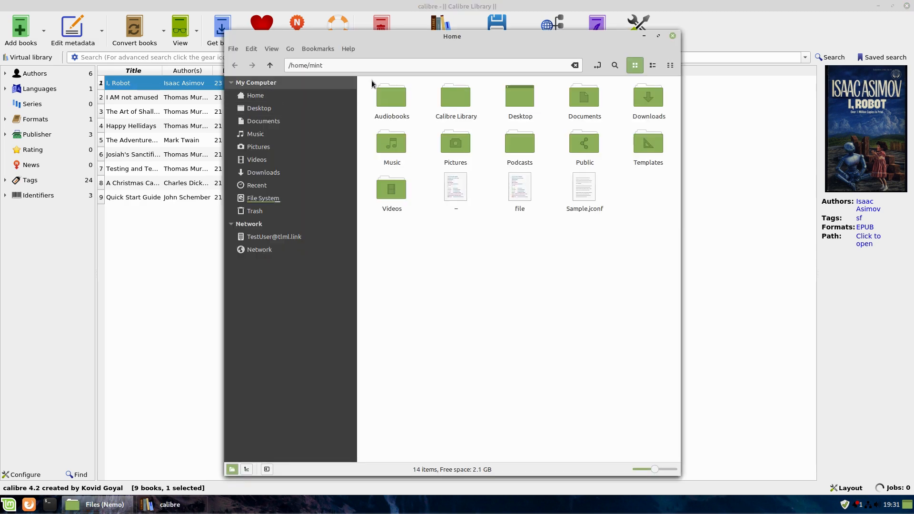
# - Examine the I, Robot files stored under Isaac Asimov in the Calibre Library folder, and close the file manager
pyautogui.click(451, 99)
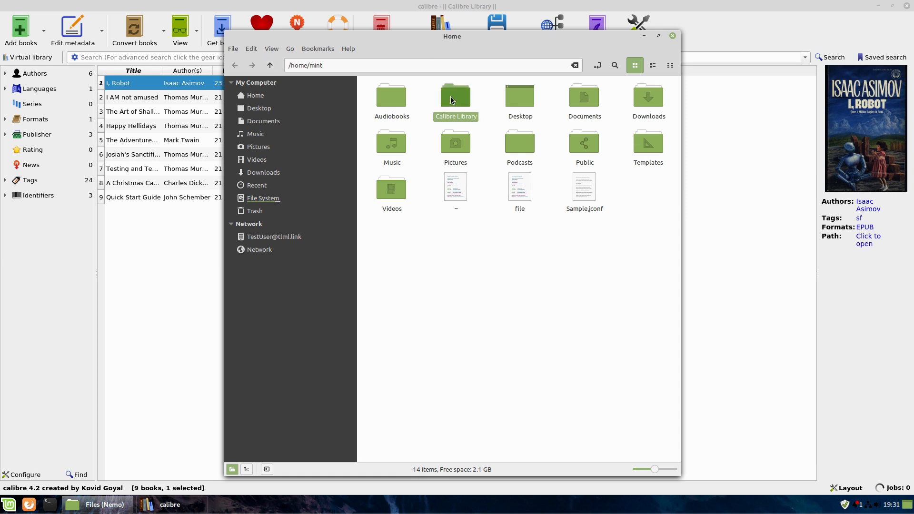
pyautogui.doubleClick(460, 99)
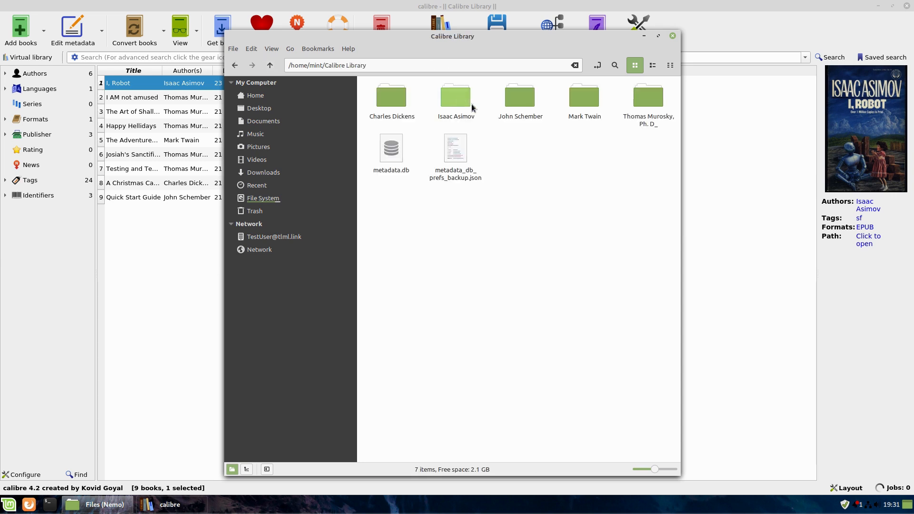
pyautogui.doubleClick(462, 87)
pyautogui.doubleClick(393, 99)
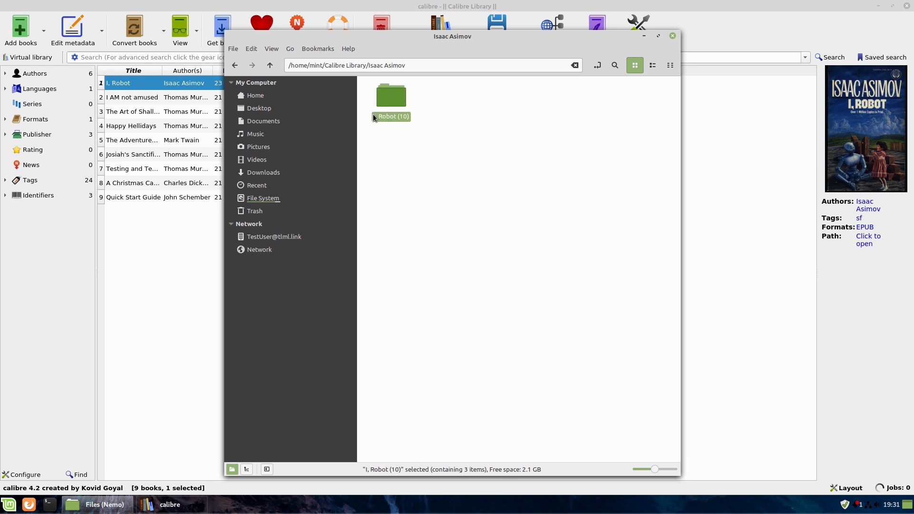
pyautogui.click(462, 106)
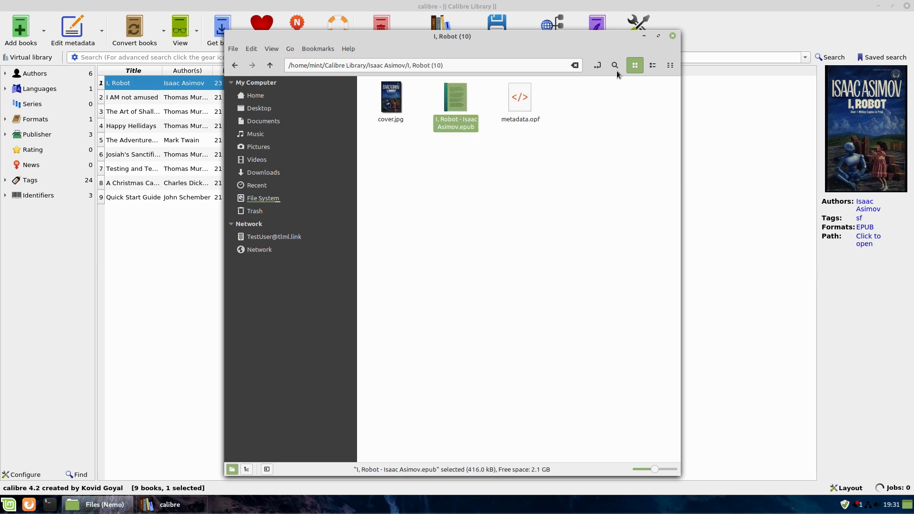
pyautogui.click(673, 36)
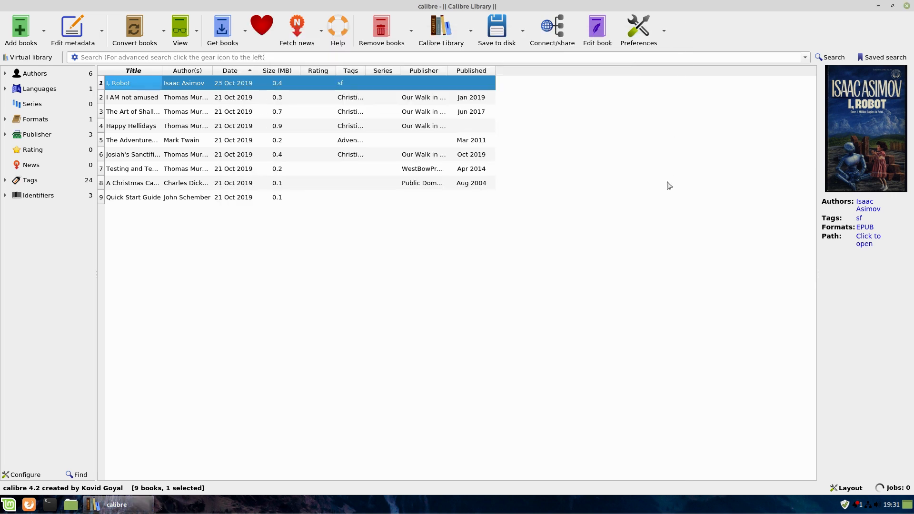
# - Try saving I, Robot to disk with the Desktop as the destination, cancelling before the export
pyautogui.click(500, 27)
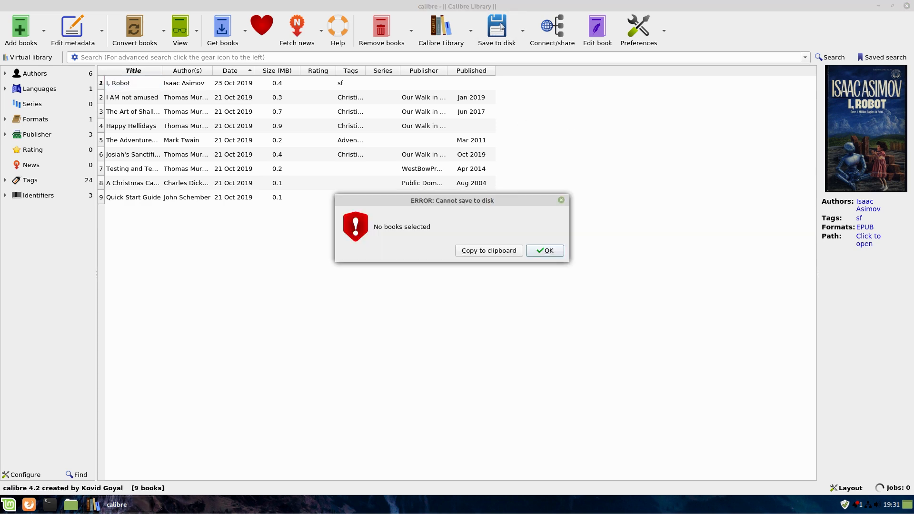
pyautogui.click(561, 201)
pyautogui.click(137, 86)
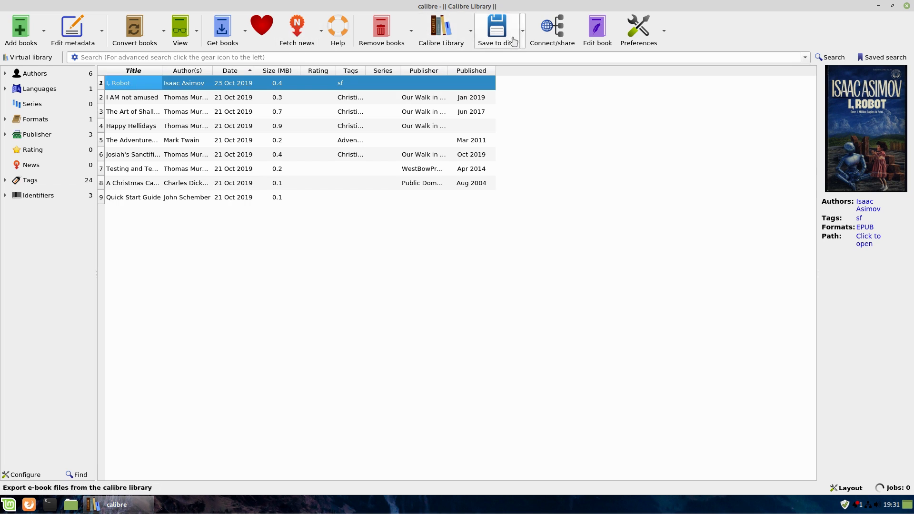
pyautogui.click(504, 31)
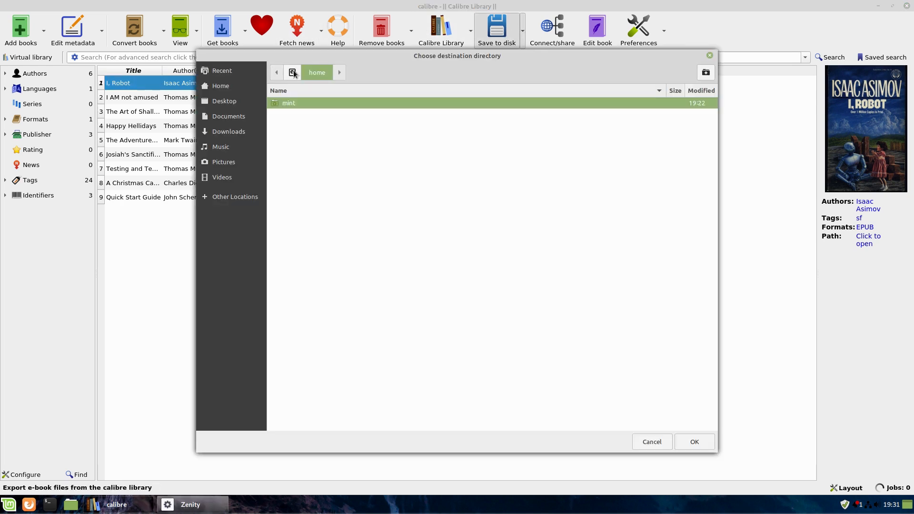
pyautogui.click(232, 101)
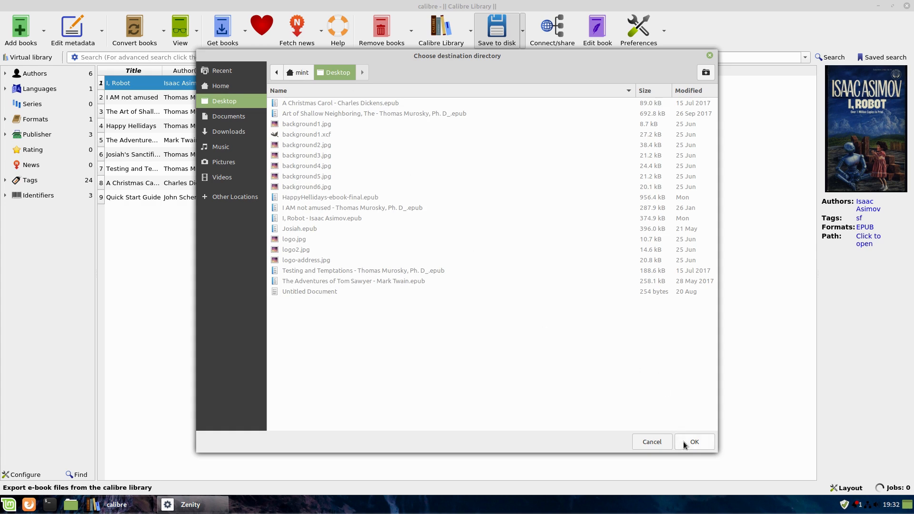
pyautogui.click(654, 442)
# - Examine the save-to-disk options for I, Robot, including the EPUB-only ones, leaving without choosing any
pyautogui.rightClick(256, 84)
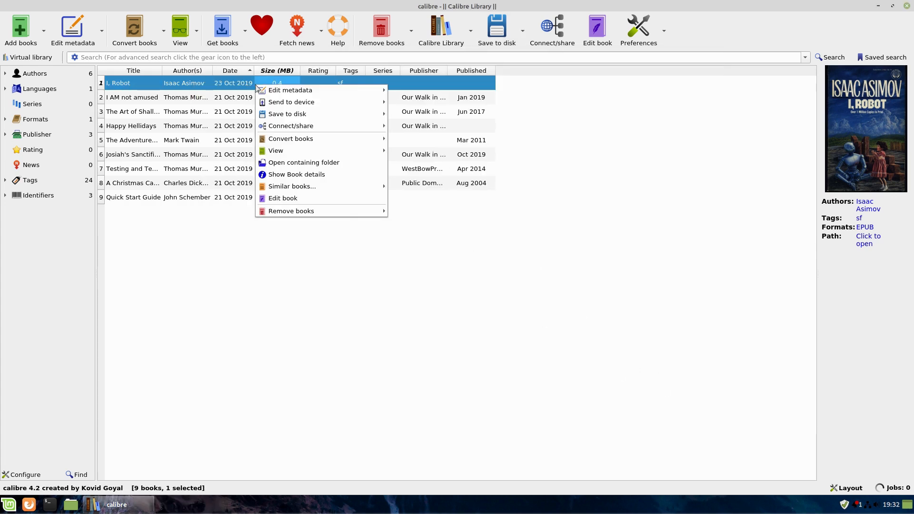
pyautogui.moveTo(320, 114)
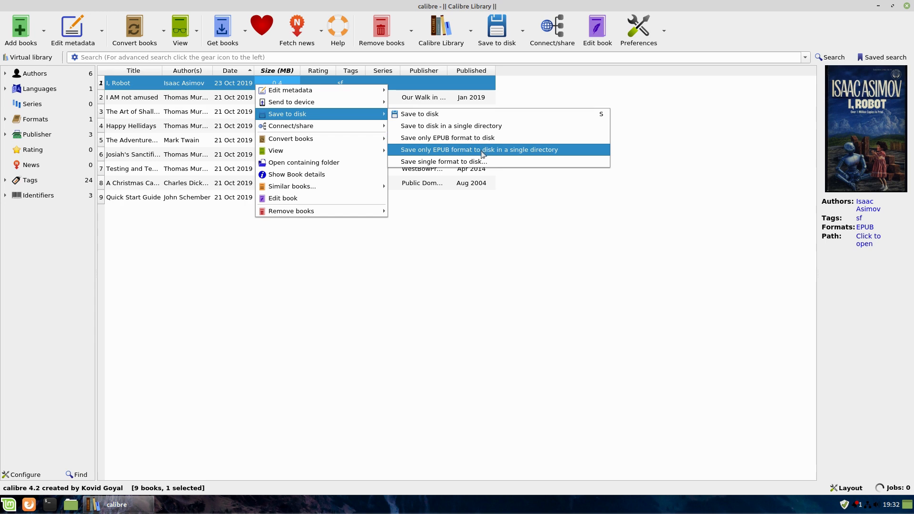
pyautogui.click(495, 393)
pyautogui.click(128, 84)
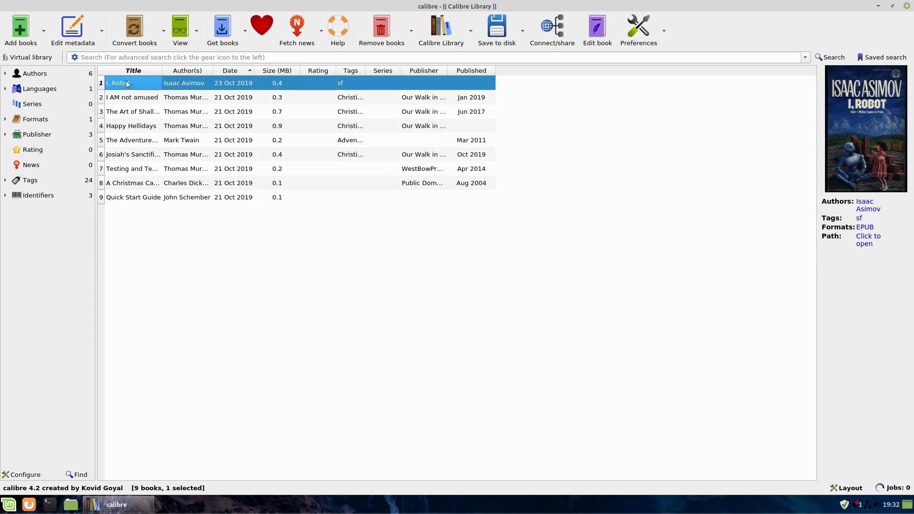
pyautogui.rightClick(127, 81)
pyautogui.click(255, 319)
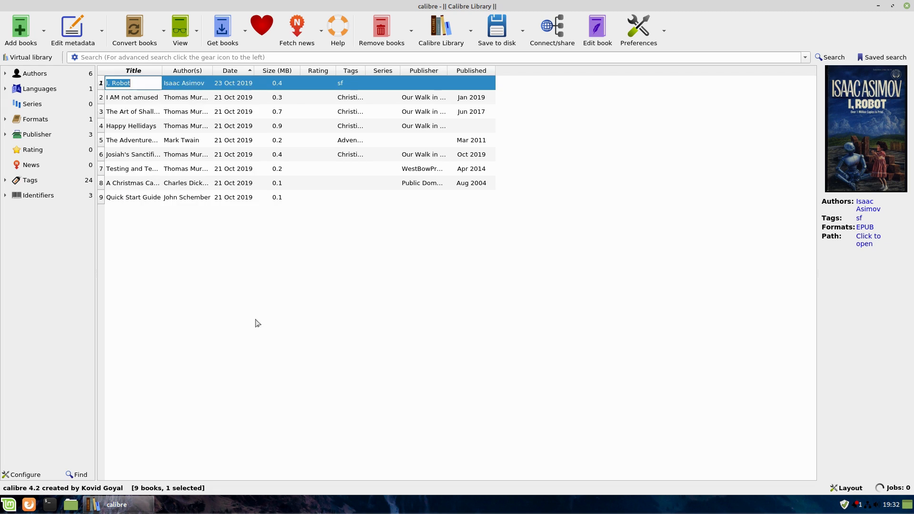
# - Open the individual conversion settings for I, Robot and examine the pages from Look & feel through Debug
pyautogui.click(225, 248)
pyautogui.click(140, 84)
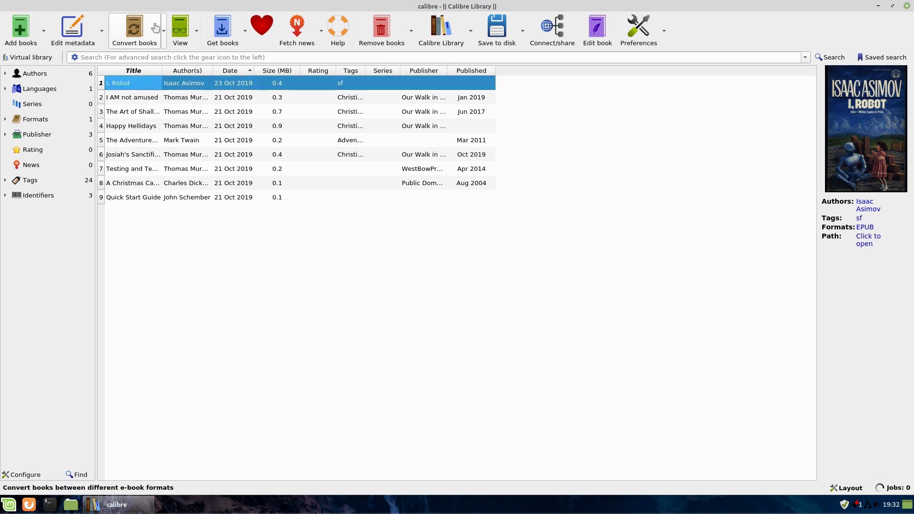
pyautogui.click(164, 32)
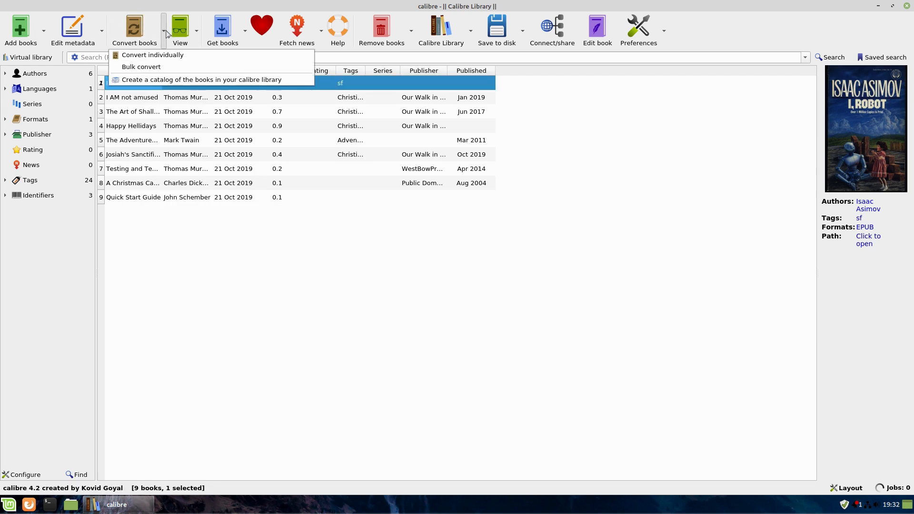
pyautogui.click(148, 56)
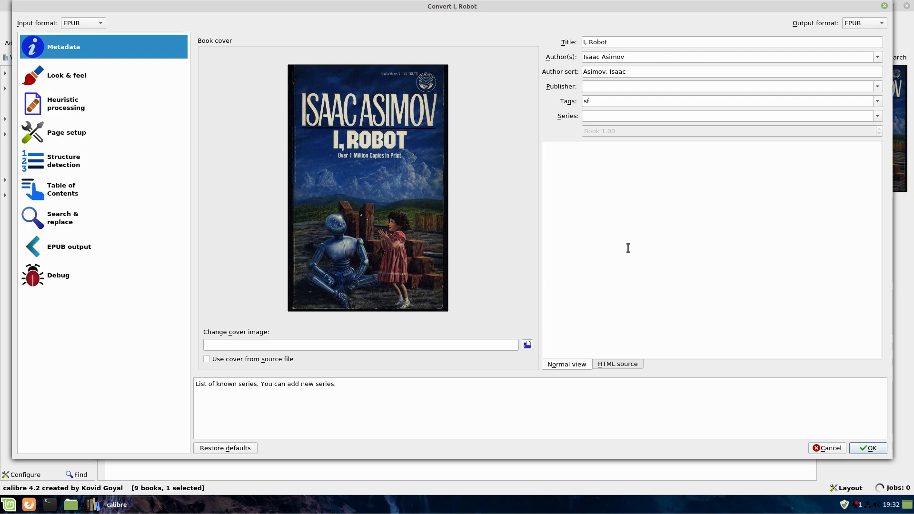
pyautogui.click(90, 80)
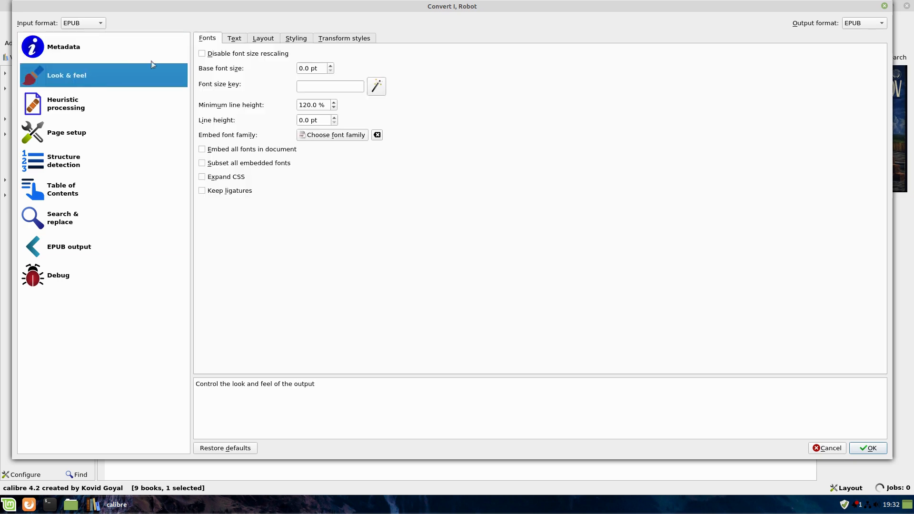
pyautogui.click(68, 101)
pyautogui.click(75, 135)
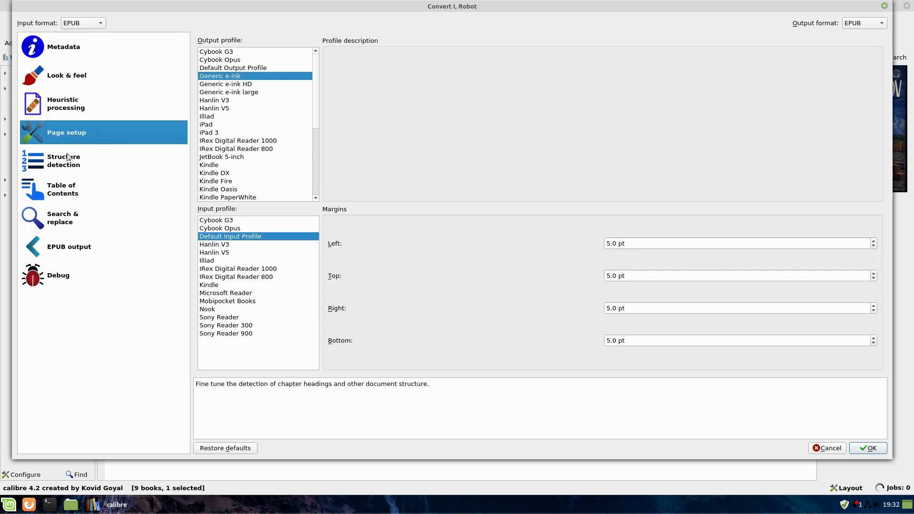
pyautogui.click(64, 162)
pyautogui.click(74, 257)
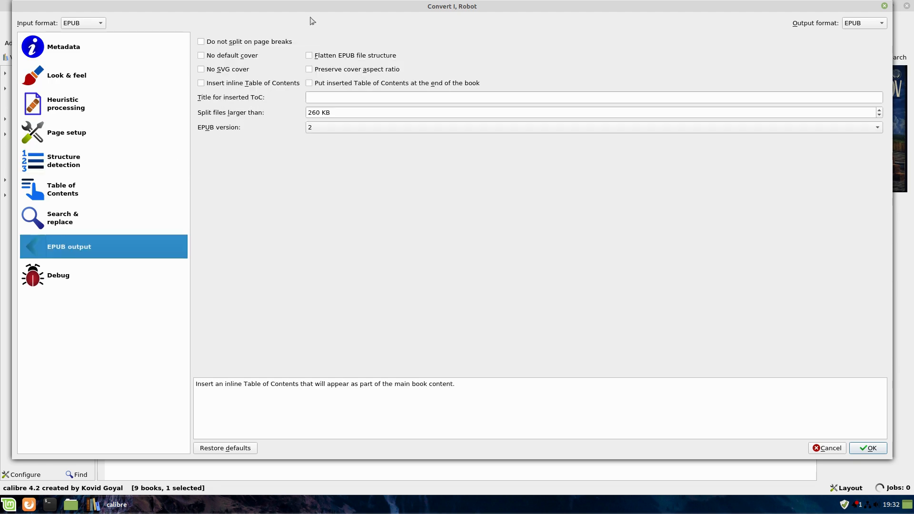
pyautogui.click(101, 277)
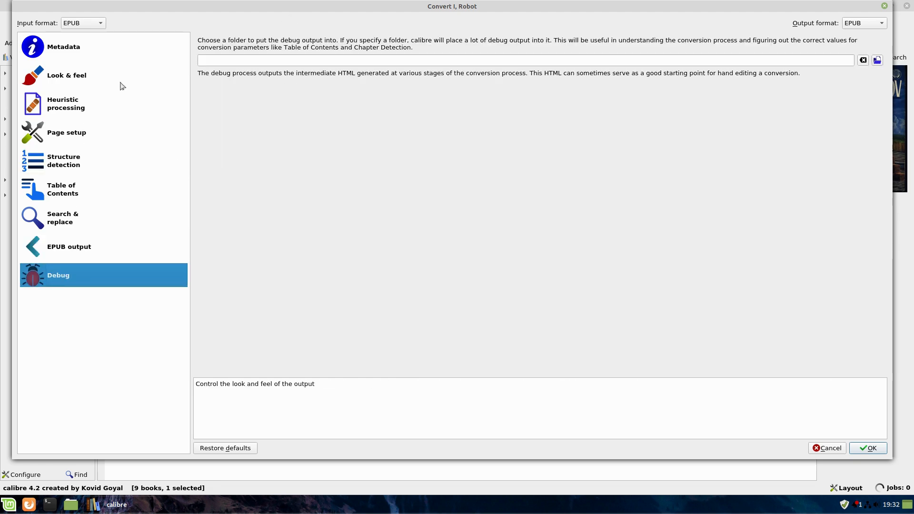
# - Review the heuristic processing, page setup, structure detection, table of contents, search and replace, and EPUB output settings, plus the available input formats
pyautogui.click(71, 100)
pyautogui.click(71, 133)
pyautogui.click(72, 161)
pyautogui.click(70, 196)
pyautogui.click(64, 218)
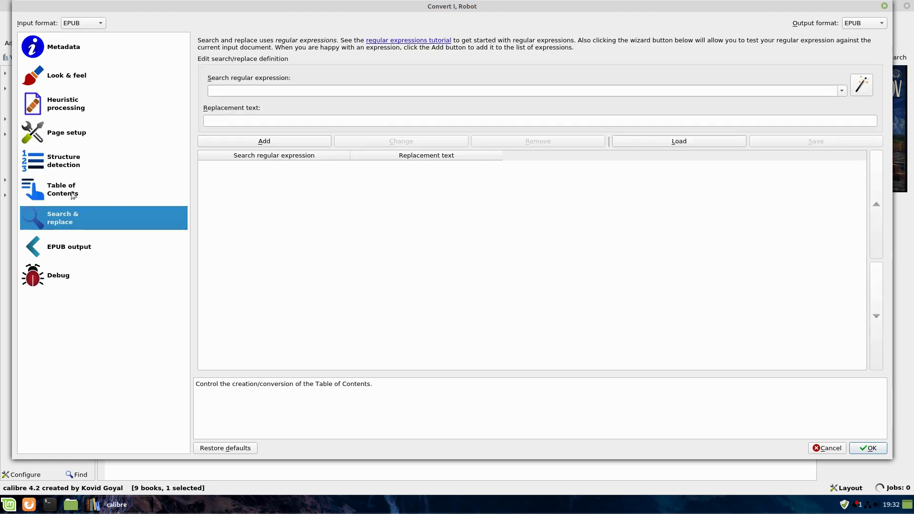
pyautogui.click(56, 244)
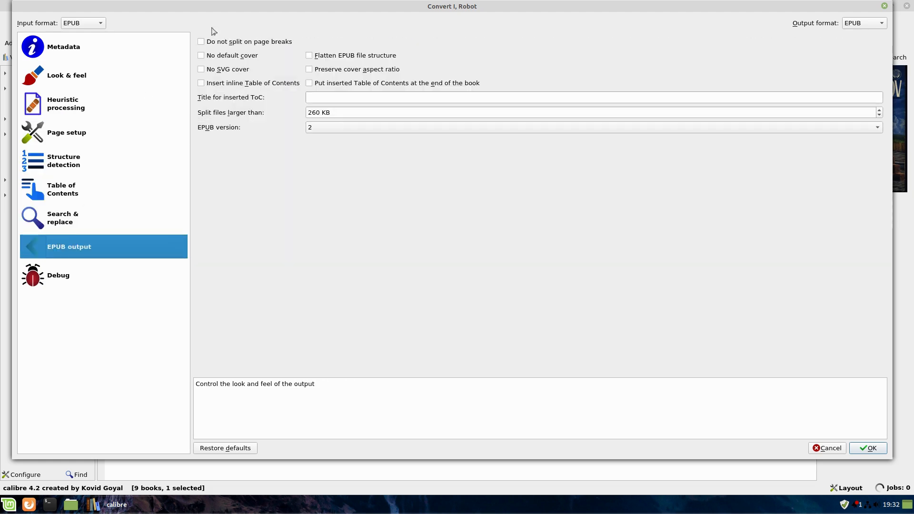
pyautogui.click(97, 24)
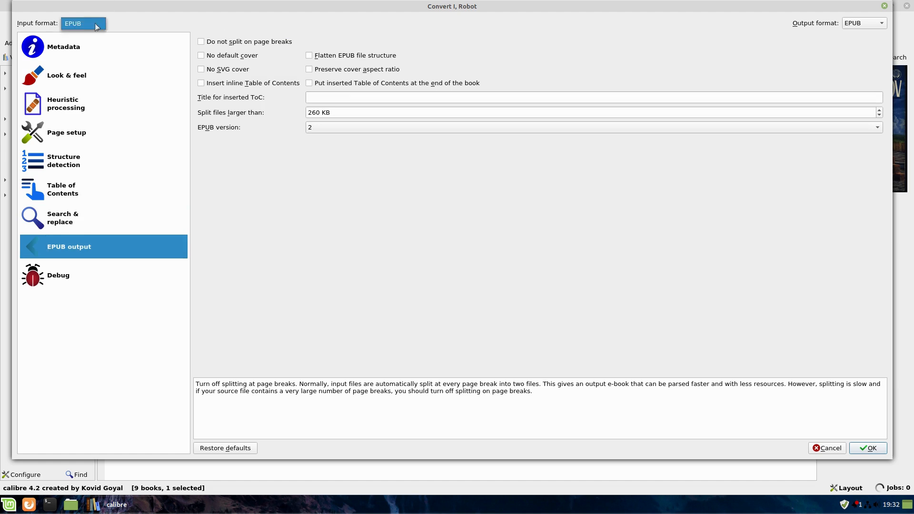
pyautogui.click(99, 27)
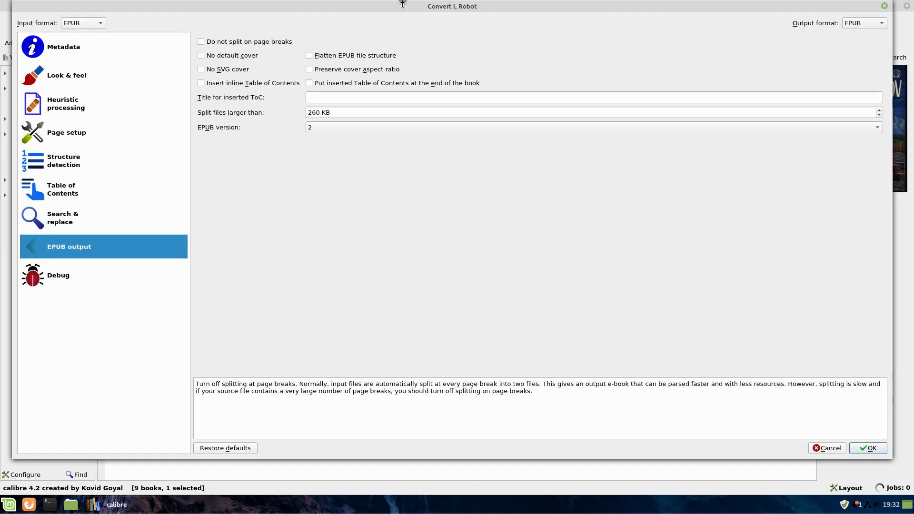
# - Try to convert I, Robot from EPUB to MOBI, and clear the book selection
pyautogui.click(883, 25)
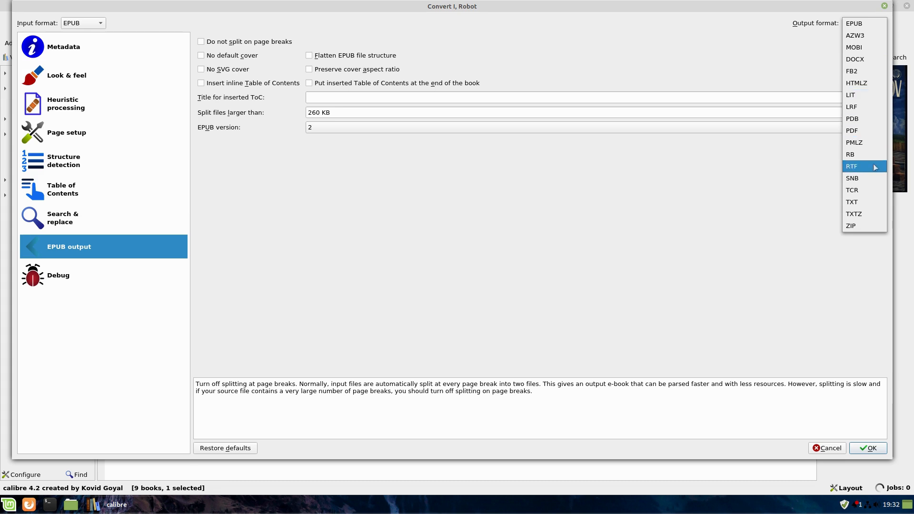
pyautogui.click(862, 48)
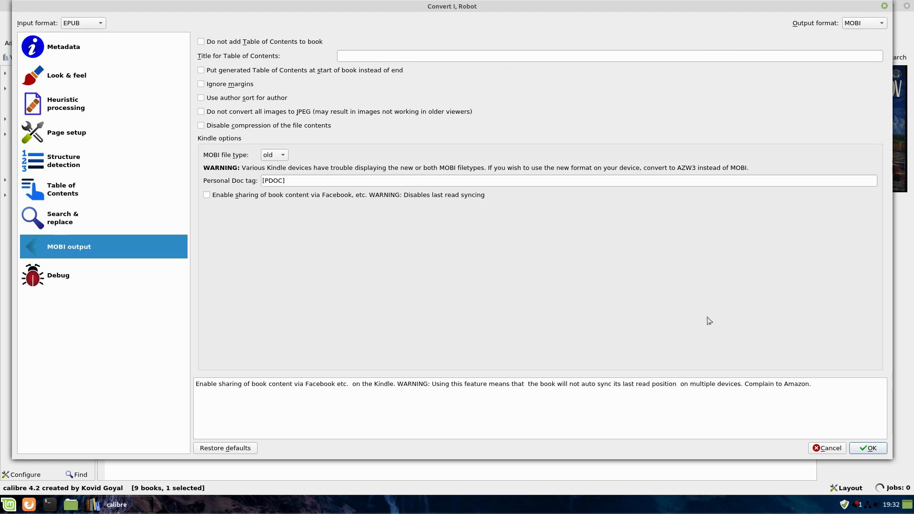
pyautogui.click(867, 448)
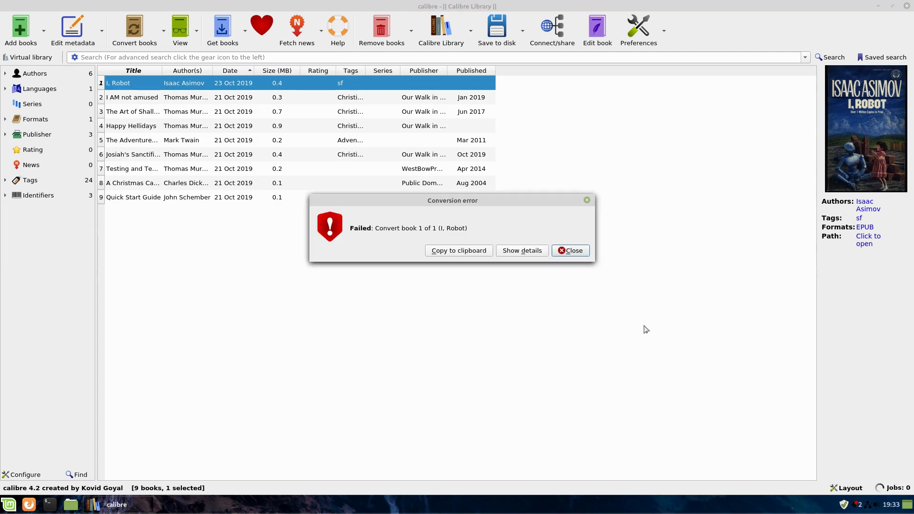
pyautogui.click(587, 200)
pyautogui.click(262, 254)
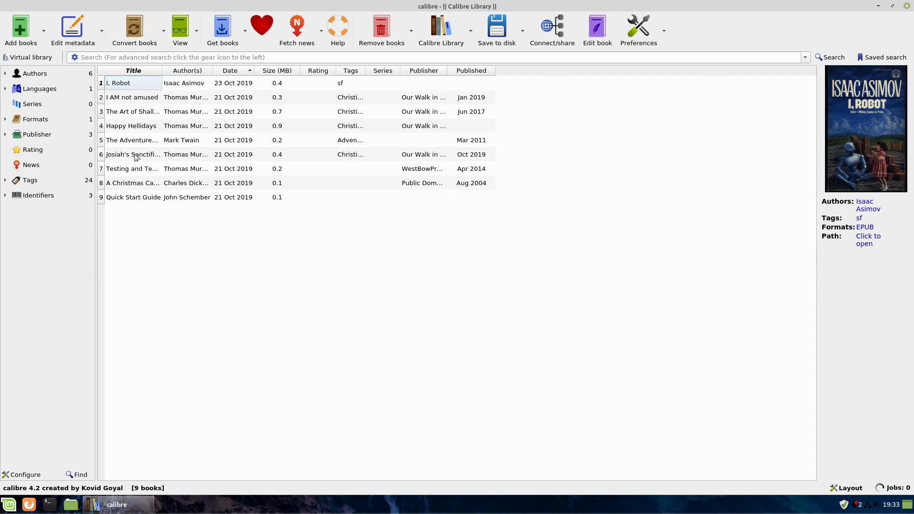
# - Try to convert Happy Hellidays individually from EPUB to MOBI
pyautogui.click(134, 114)
pyautogui.click(132, 126)
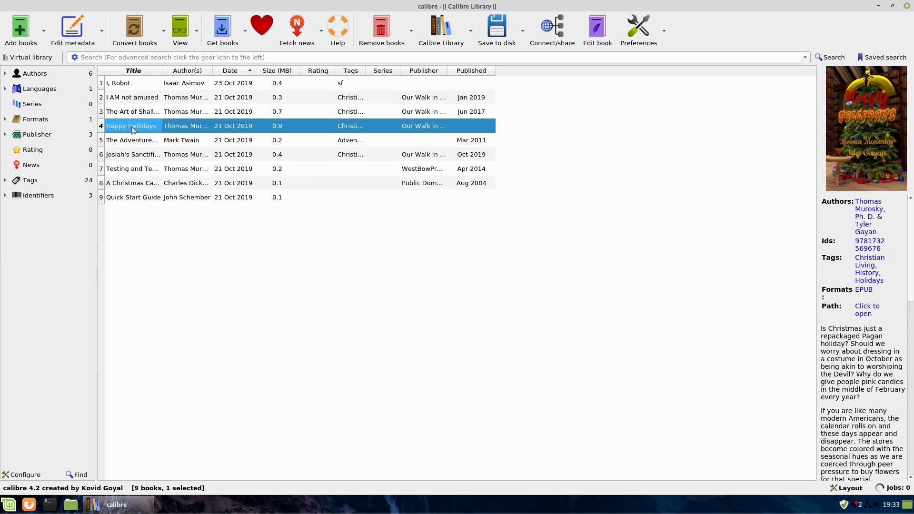
pyautogui.rightClick(132, 128)
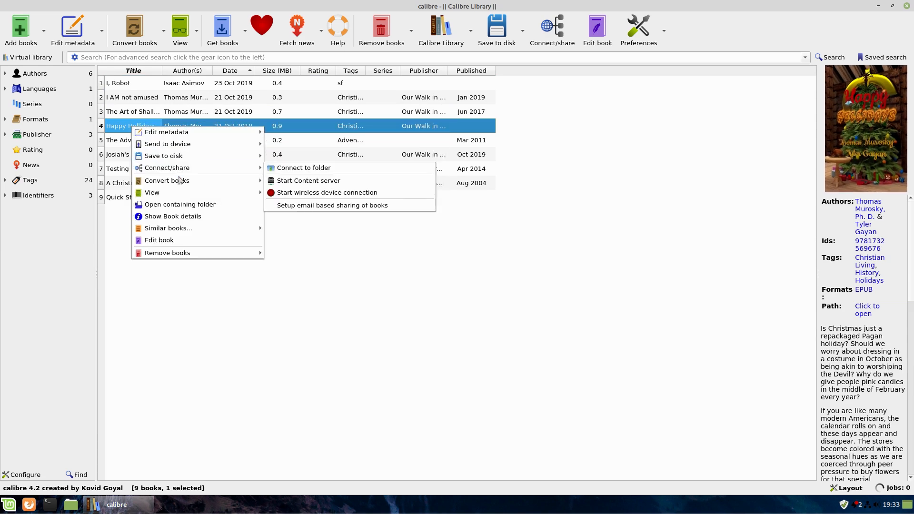
pyautogui.moveTo(183, 183)
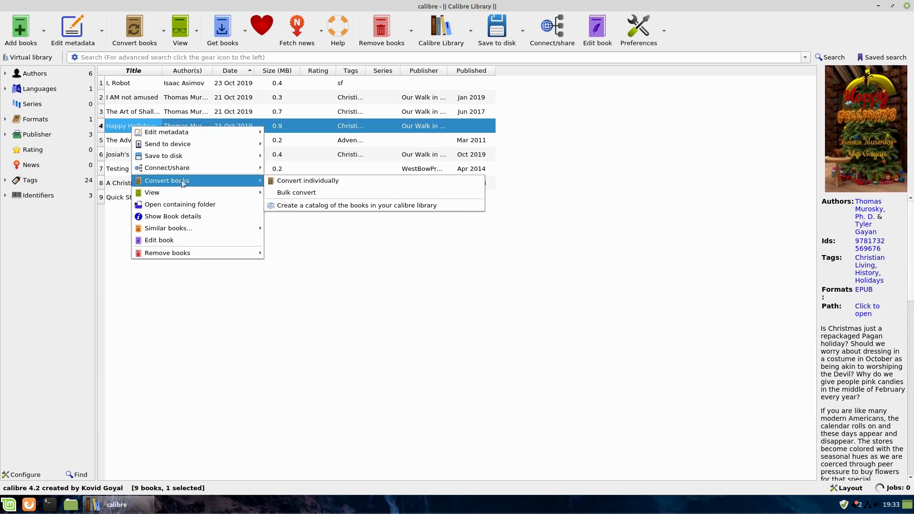
pyautogui.click(292, 184)
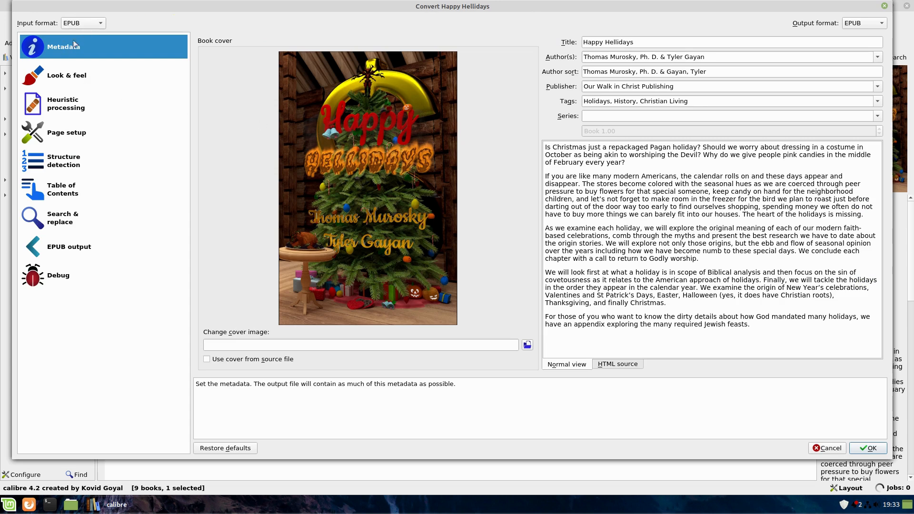
pyautogui.click(882, 24)
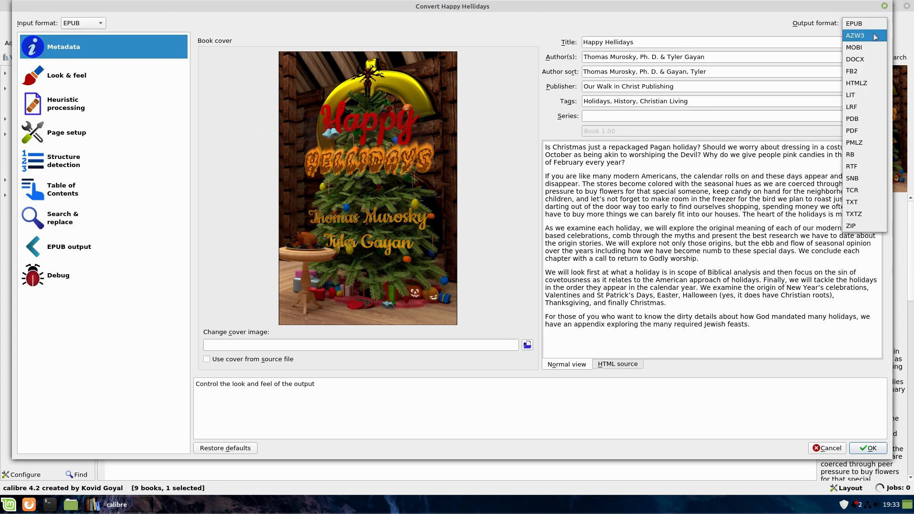
pyautogui.click(874, 37)
pyautogui.click(883, 25)
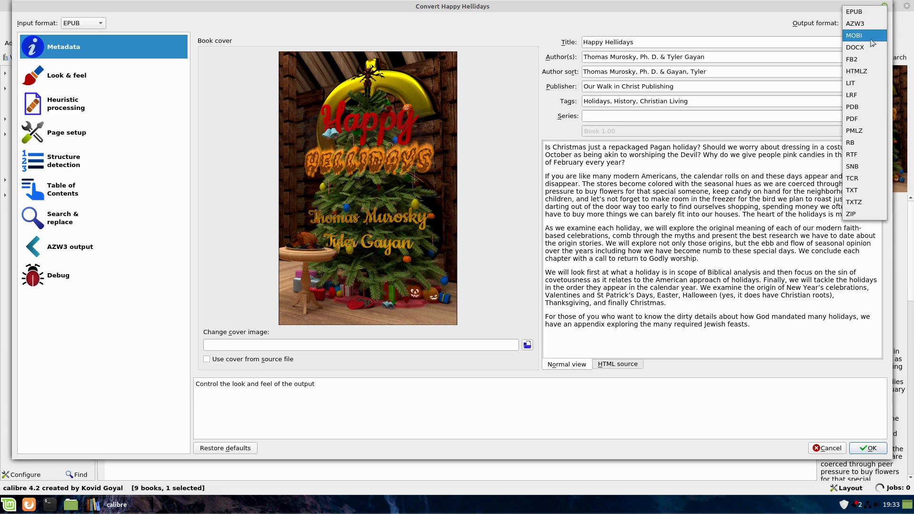
pyautogui.click(873, 38)
pyautogui.click(870, 448)
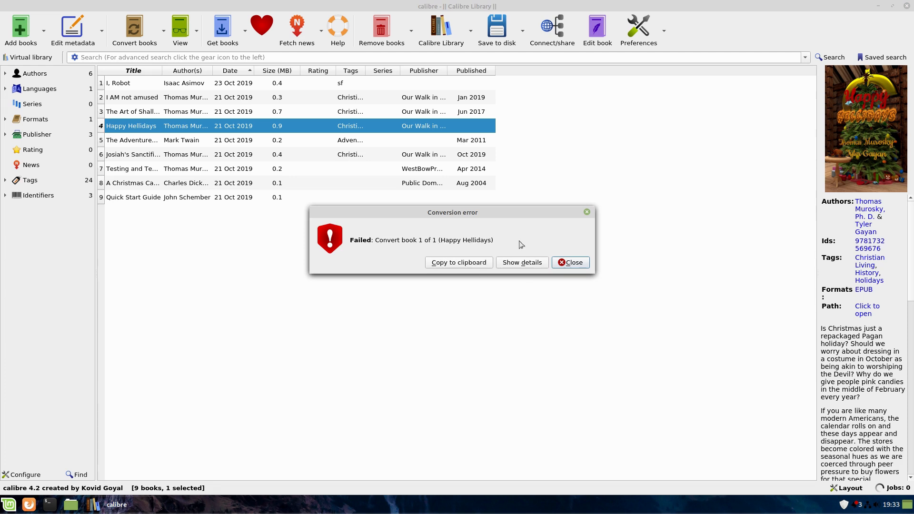
pyautogui.click(586, 212)
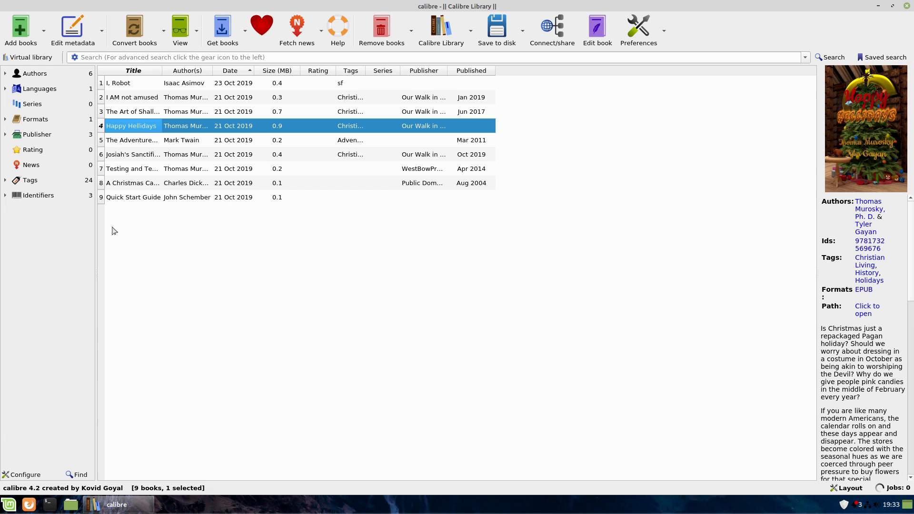
# - Open the individual conversion settings for Happy Hellidays and examine its pages from Look & feel through Debug, returning to Metadata
pyautogui.rightClick(138, 131)
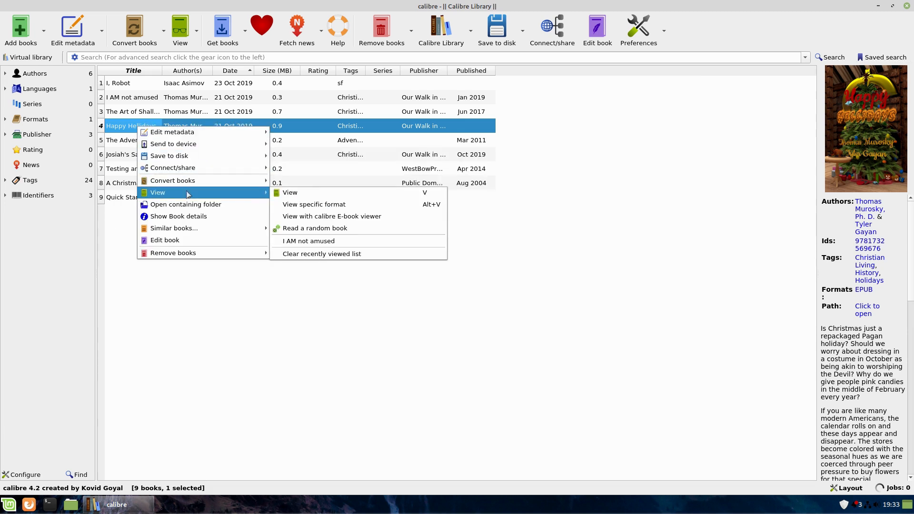
pyautogui.moveTo(218, 185)
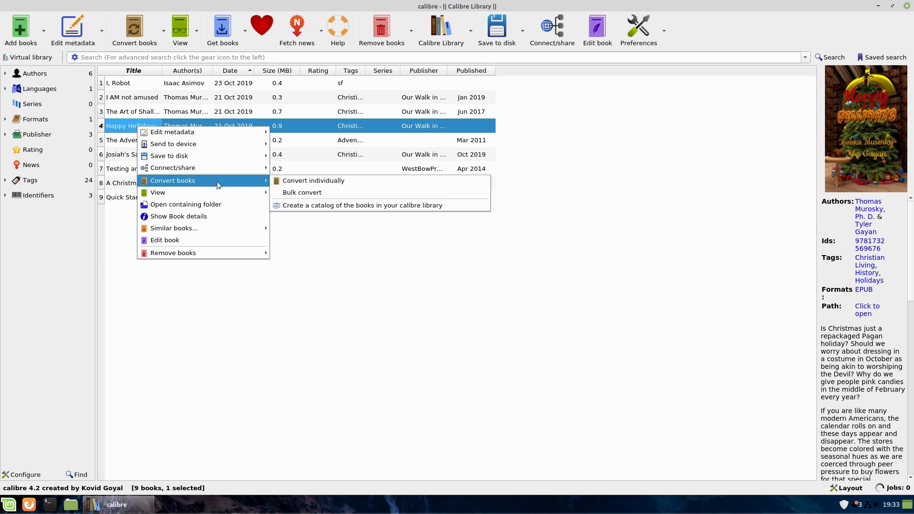
pyautogui.click(315, 182)
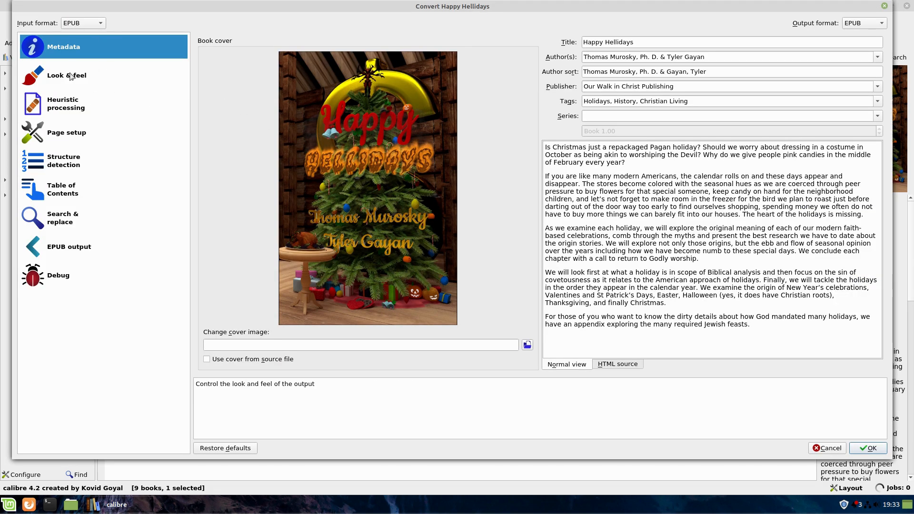
pyautogui.click(71, 76)
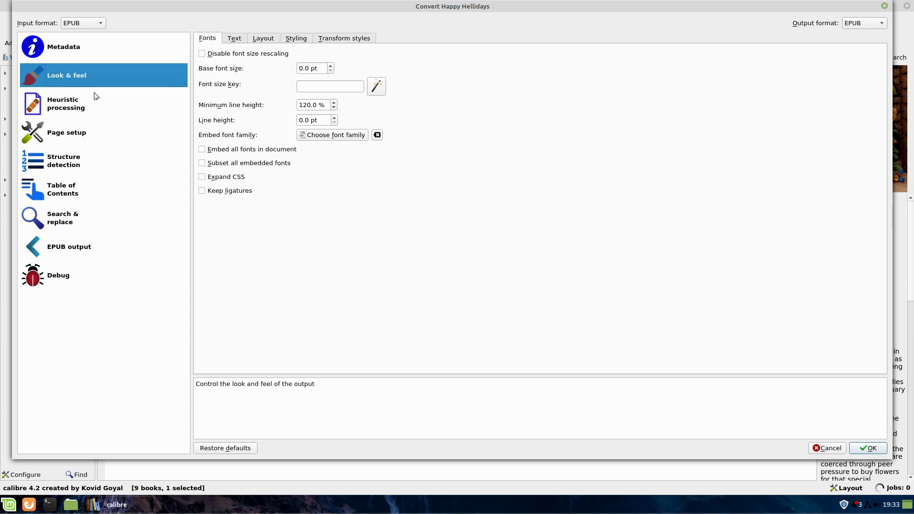
pyautogui.click(62, 133)
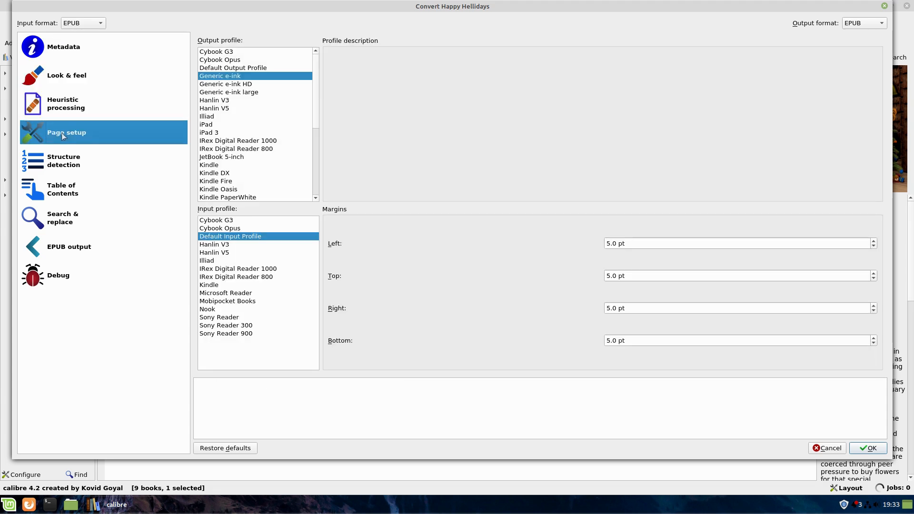
pyautogui.click(46, 168)
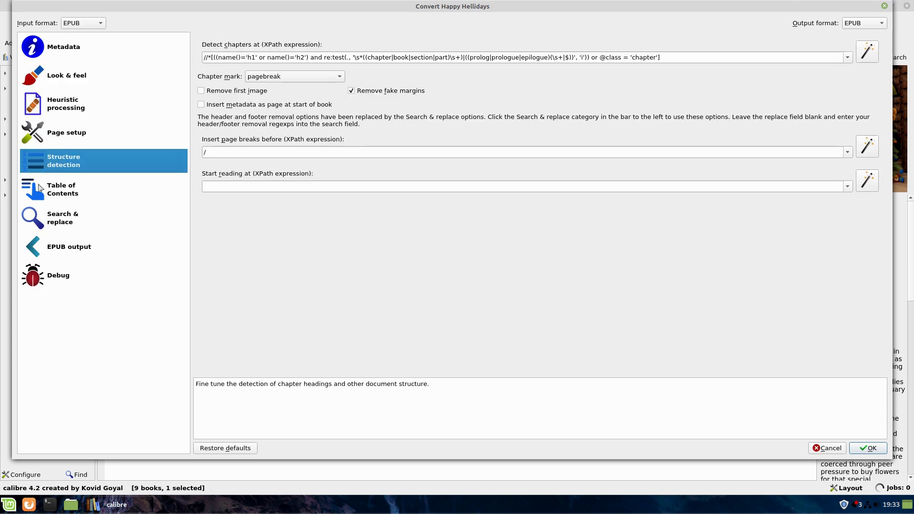
pyautogui.click(38, 183)
pyautogui.click(41, 208)
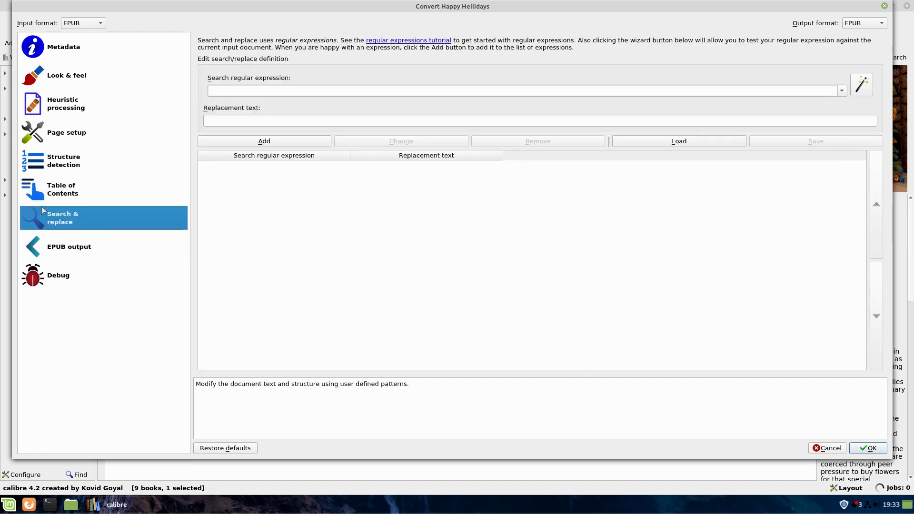
pyautogui.click(33, 242)
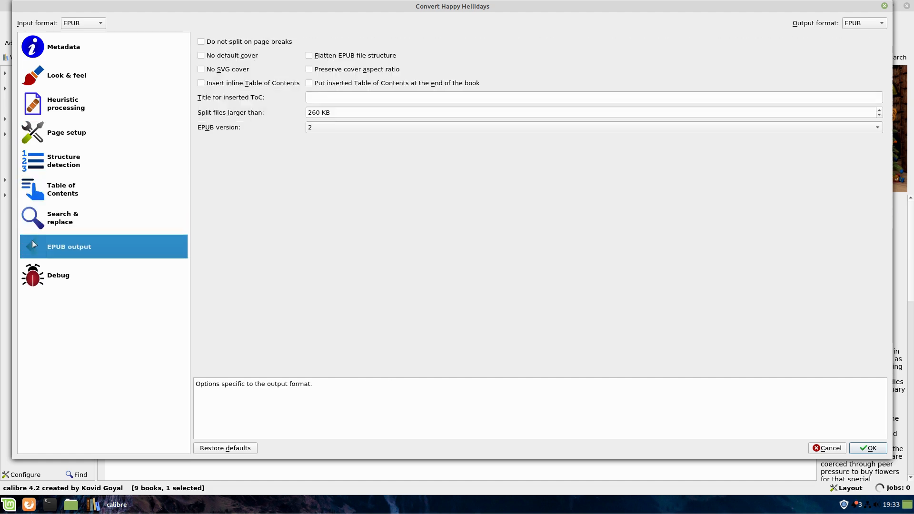
pyautogui.click(50, 282)
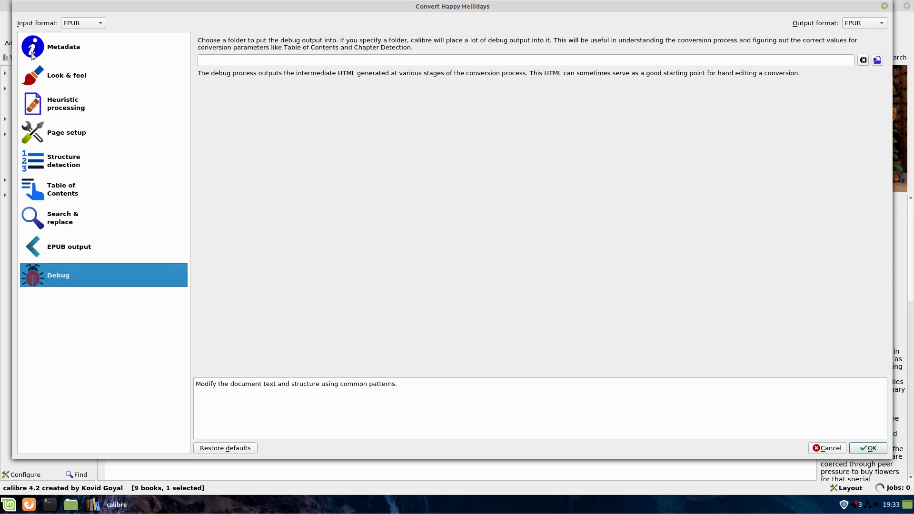
pyautogui.click(40, 53)
# - Convert Happy Hellidays from EPUB to AZW3
pyautogui.click(881, 23)
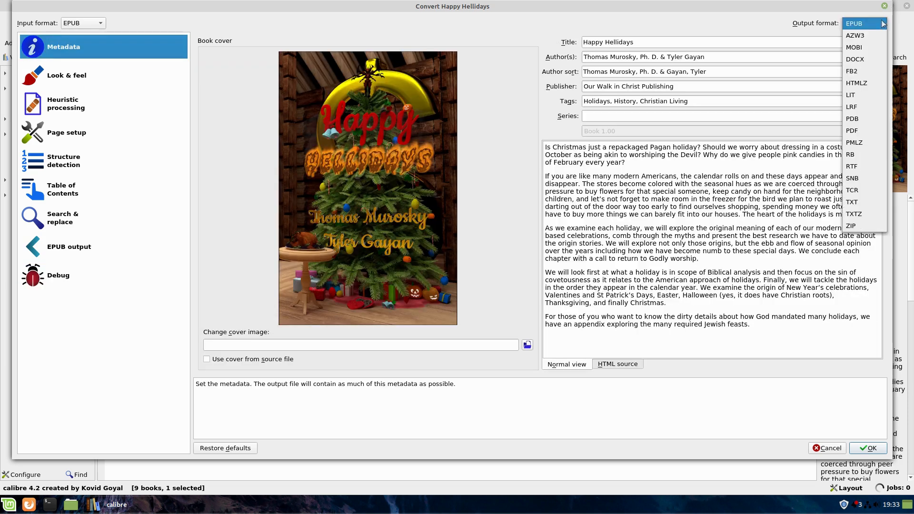
pyautogui.click(864, 37)
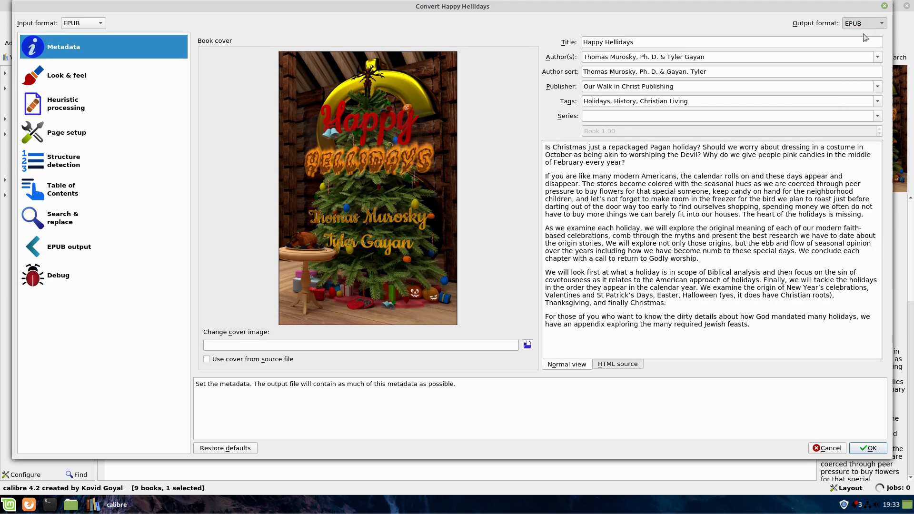
pyautogui.click(883, 446)
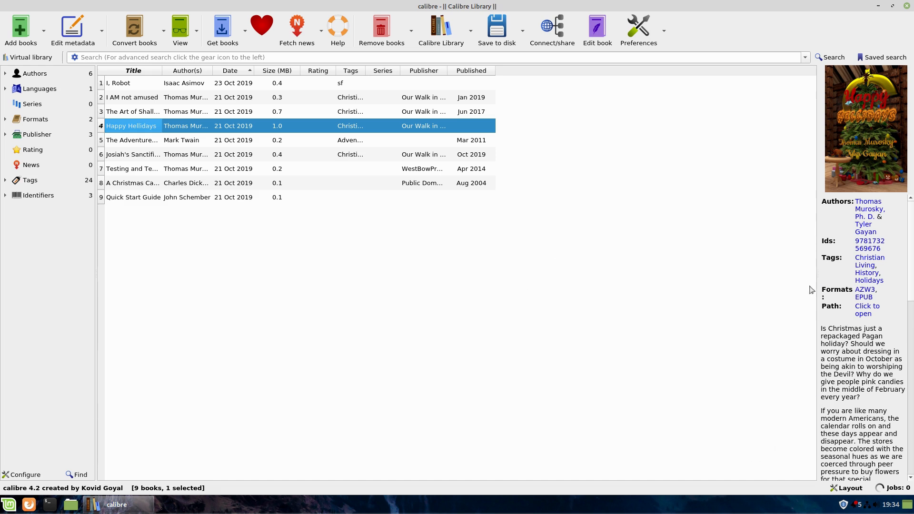
# - Widen the book details area and compare the details of I, Robot and Happy Hellidays
pyautogui.click(725, 298)
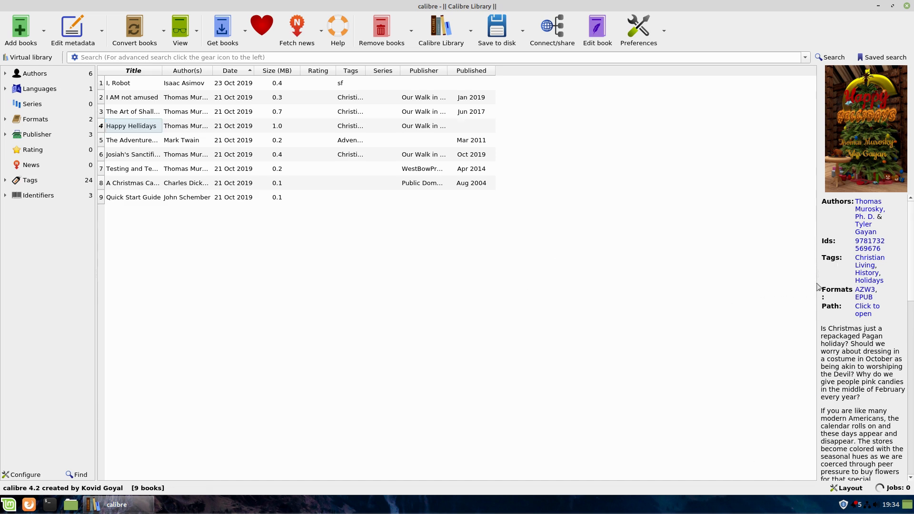
pyautogui.moveTo(816, 284); pyautogui.dragTo(697, 275)
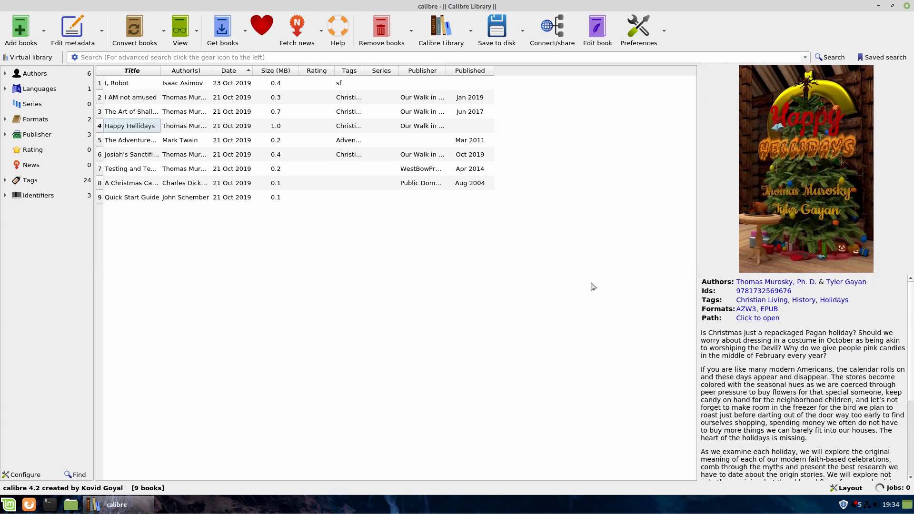
pyautogui.click(138, 85)
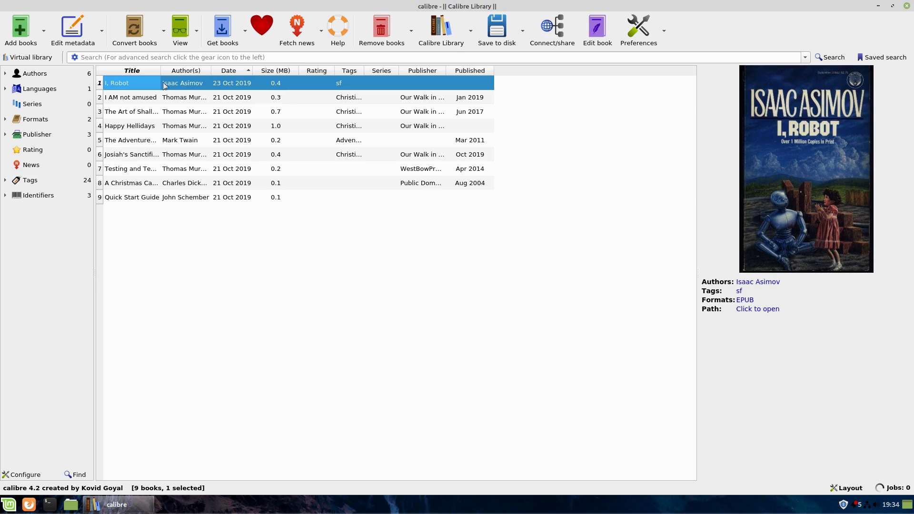
pyautogui.click(137, 113)
pyautogui.click(129, 128)
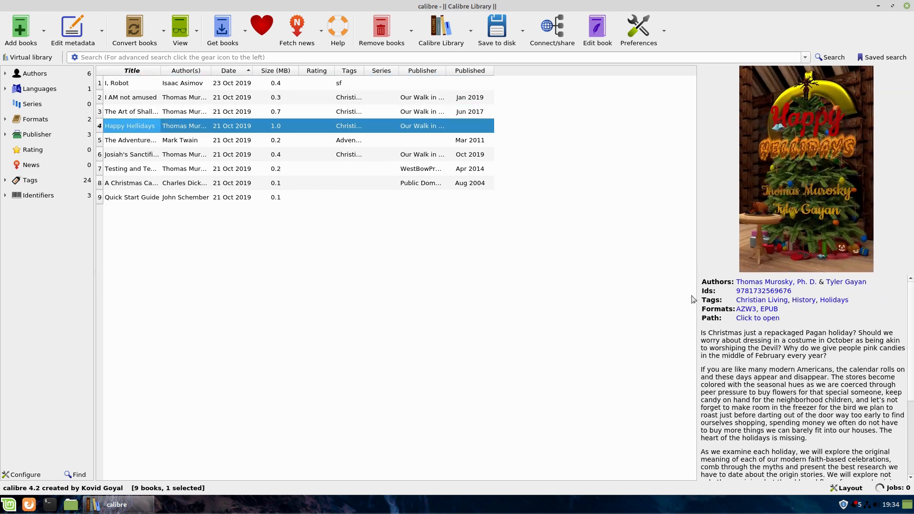
# - Open the AZW3 version of Happy Hellidays, check the Dedication, Introduction and Buy My Valentine chapters, and close the viewer
pyautogui.click(745, 310)
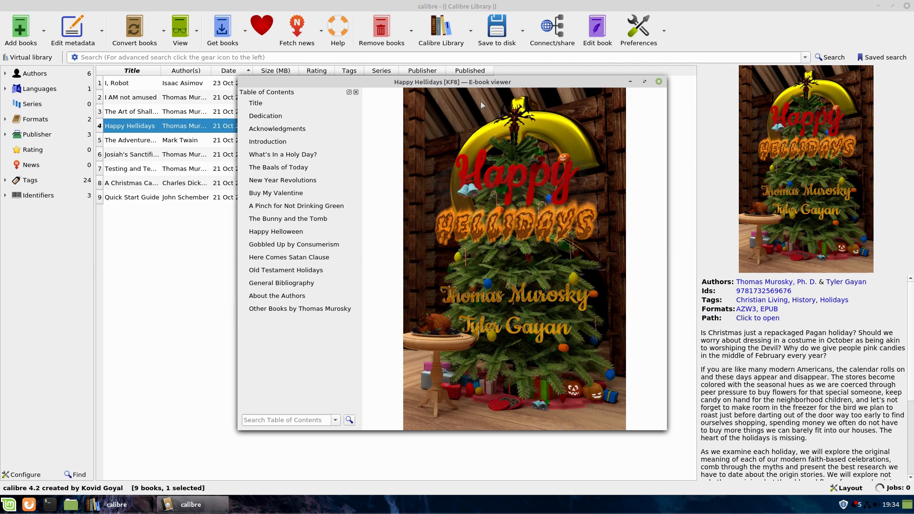
pyautogui.click(265, 116)
pyautogui.click(270, 141)
pyautogui.click(248, 194)
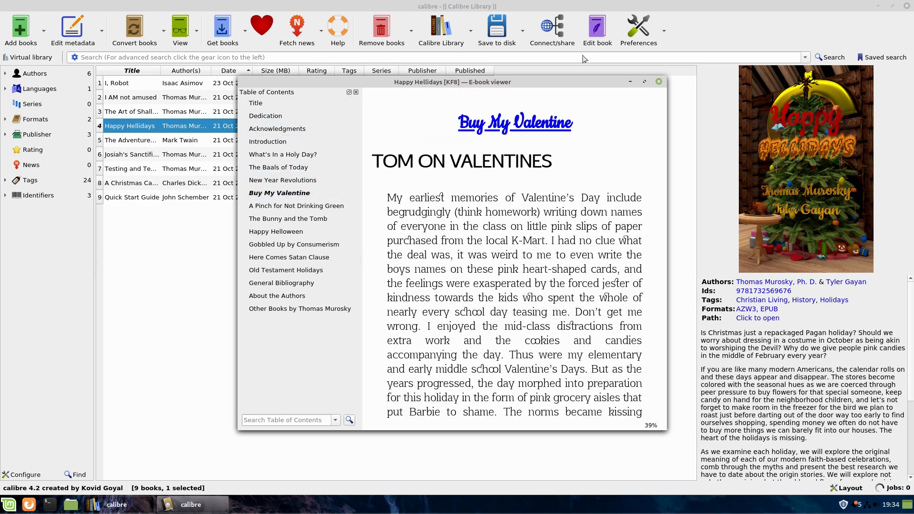
pyautogui.click(658, 82)
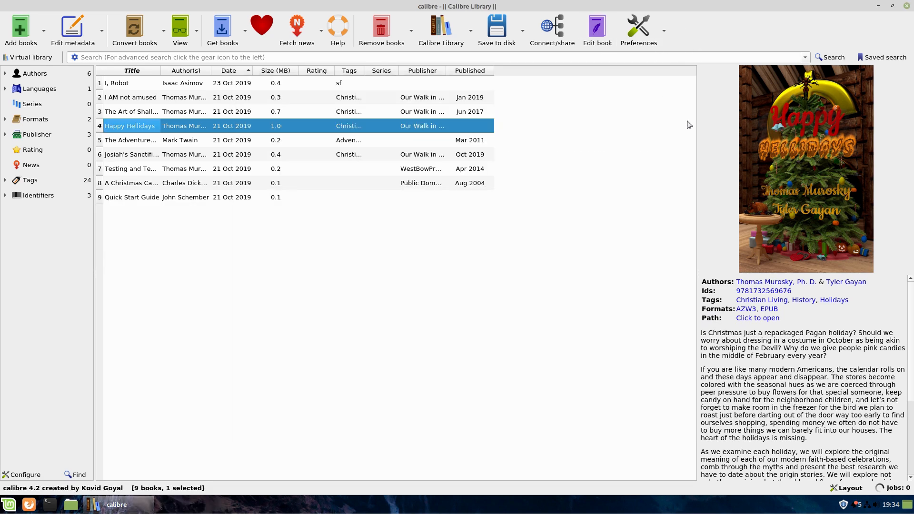
# - Examine the AZW3 and EPUB choices for saving Happy Hellidays to disk as a single format, and cancel without saving
pyautogui.rightClick(122, 129)
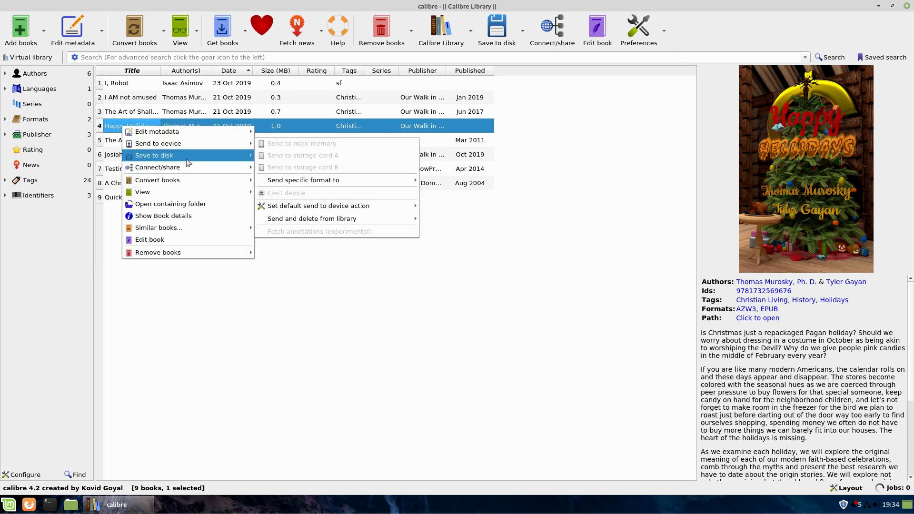
pyautogui.moveTo(188, 163)
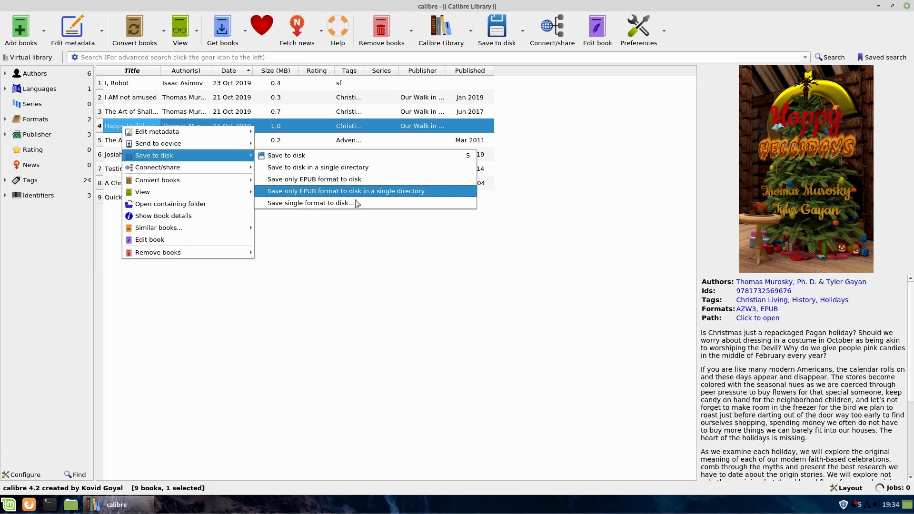
pyautogui.click(340, 204)
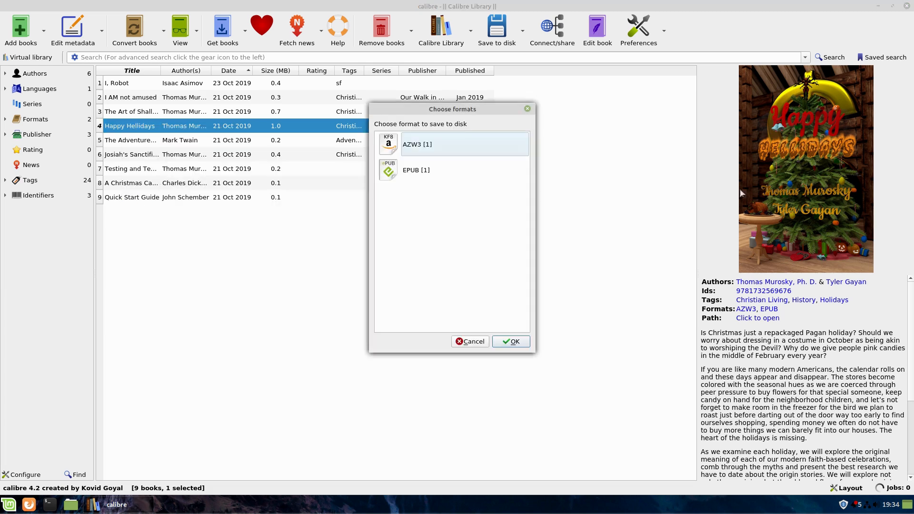
pyautogui.click(422, 171)
pyautogui.click(426, 147)
pyautogui.click(427, 169)
pyautogui.click(428, 153)
pyautogui.click(425, 169)
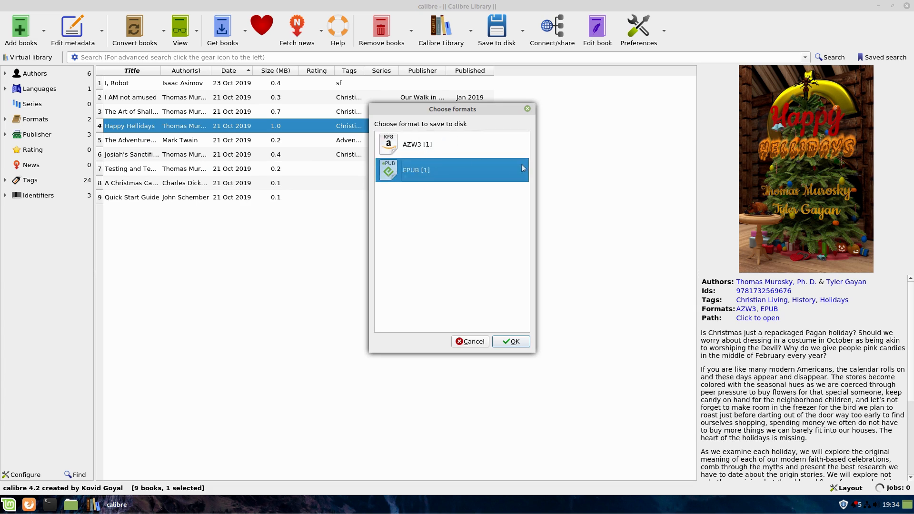
pyautogui.click(475, 342)
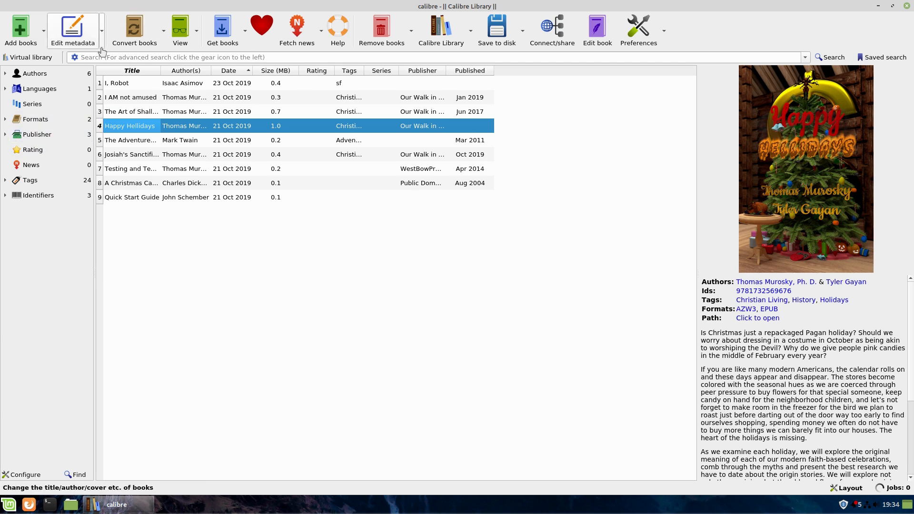
# - Open the online store search for getting books and widen its store list to show full store names
pyautogui.click(221, 32)
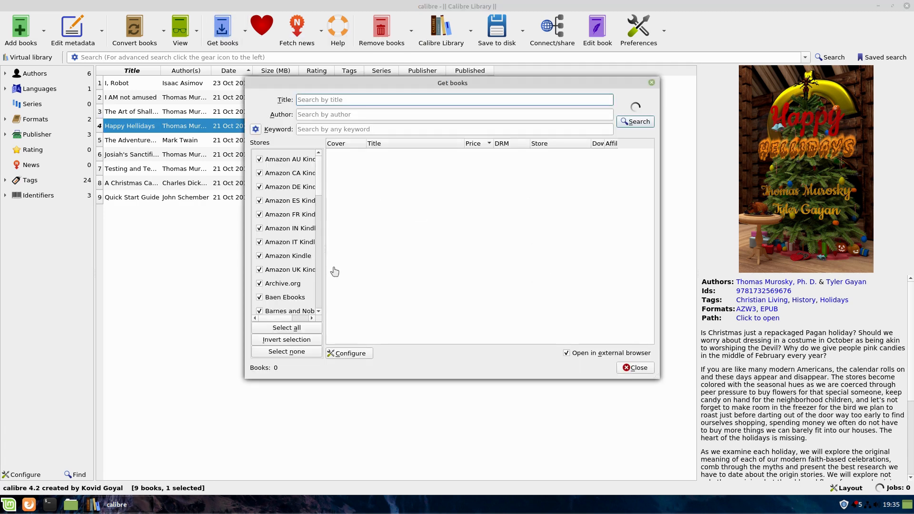
pyautogui.moveTo(322, 289); pyautogui.dragTo(386, 290)
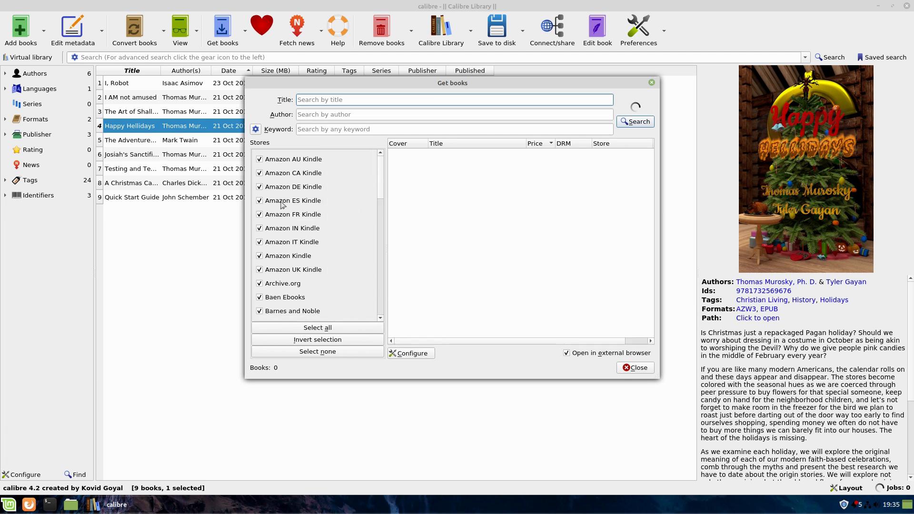
# - Exclude the Amazon DE, ES, FR, IN, IT and UK Kindle stores from the book search
pyautogui.click(260, 187)
pyautogui.click(260, 201)
pyautogui.click(259, 215)
pyautogui.click(260, 228)
pyautogui.click(260, 242)
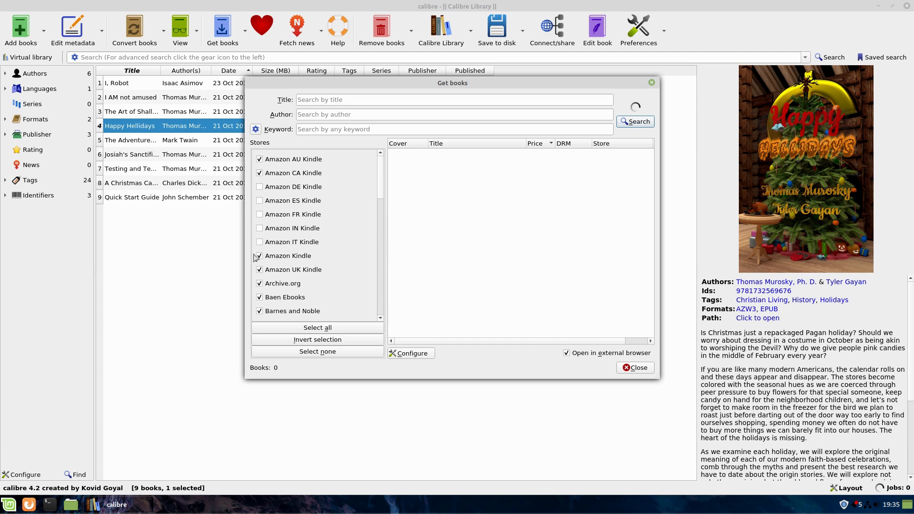
pyautogui.click(260, 269)
# - Exclude Baen Ebooks, Bubok Portugal, Bubok Spain, ebook.de and eBook.nl from the book search
pyautogui.scroll(-2, 282, 290)
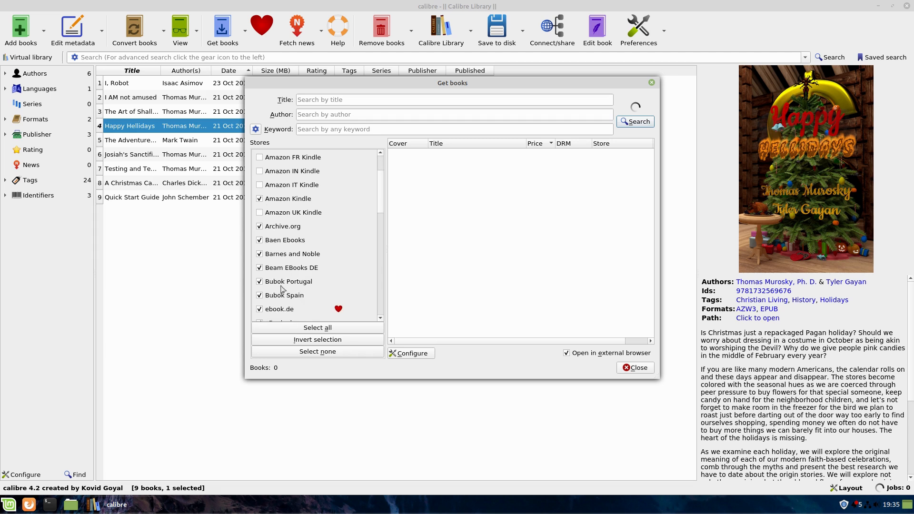
pyautogui.click(260, 241)
pyautogui.click(260, 285)
pyautogui.click(261, 296)
pyautogui.scroll(-1, 267, 290)
pyautogui.click(259, 281)
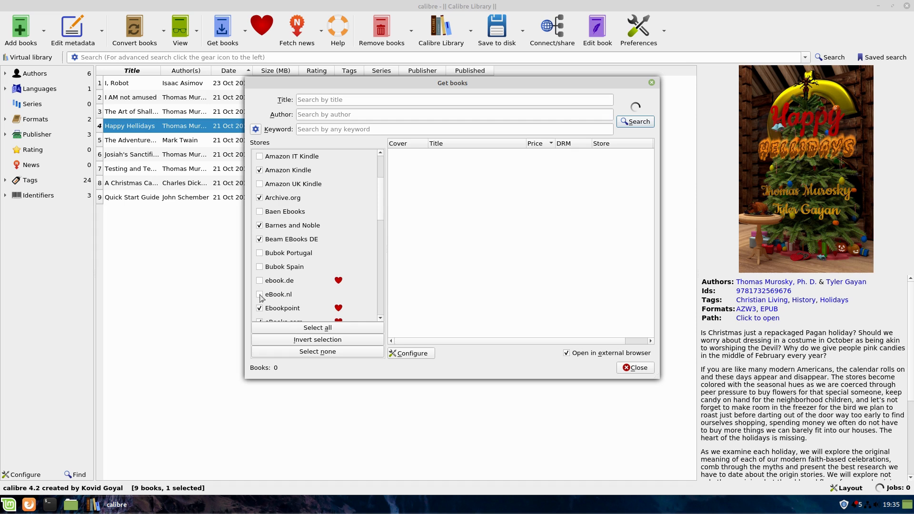
# - Exclude EbooksGratuits.com, Empik, Publio, Świat Ebooków, Библио.бг and еКниги from the book search
pyautogui.scroll(-1, 293, 297)
pyautogui.scroll(-1, 293, 297)
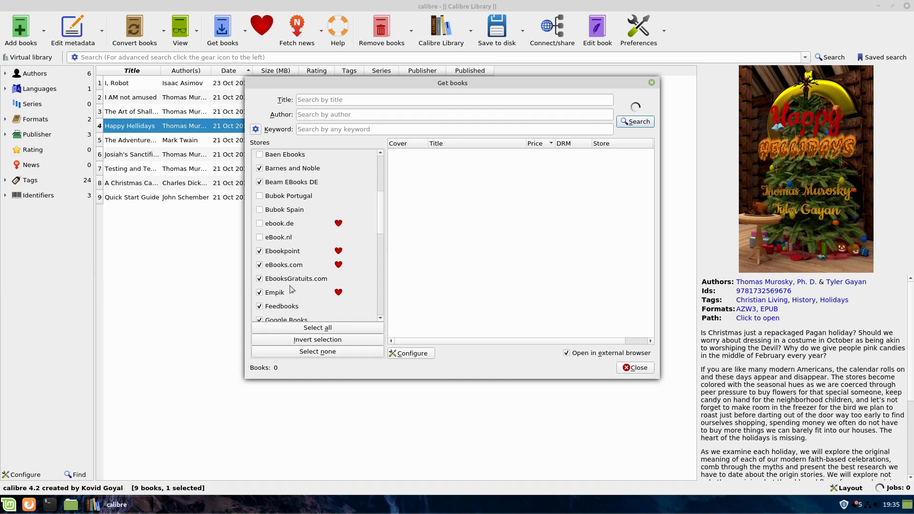
pyautogui.click(260, 281)
pyautogui.click(260, 293)
pyautogui.scroll(-2, 281, 300)
pyautogui.scroll(-4, 281, 302)
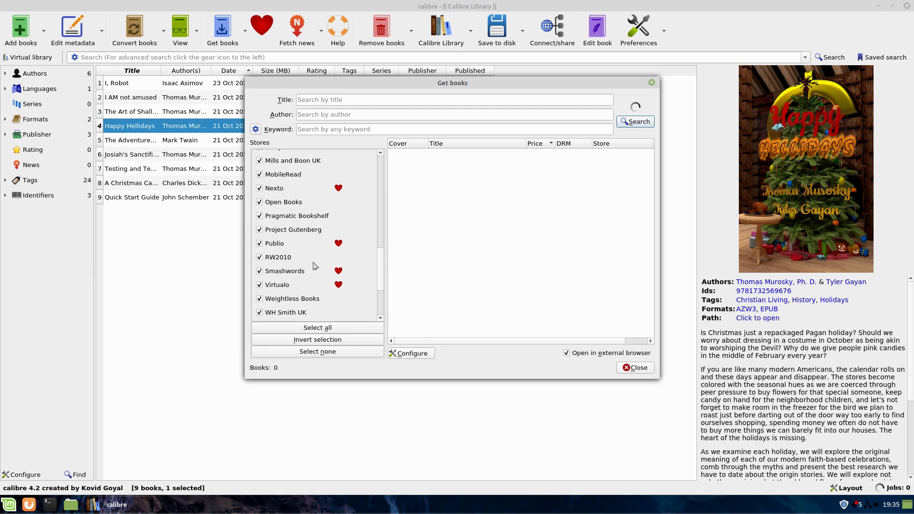
pyautogui.scroll(-1, 316, 268)
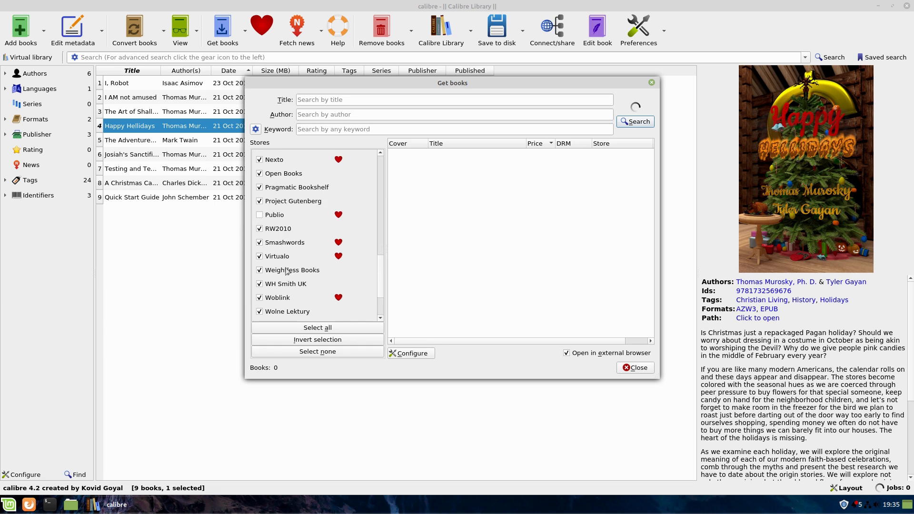
pyautogui.scroll(-2, 276, 291)
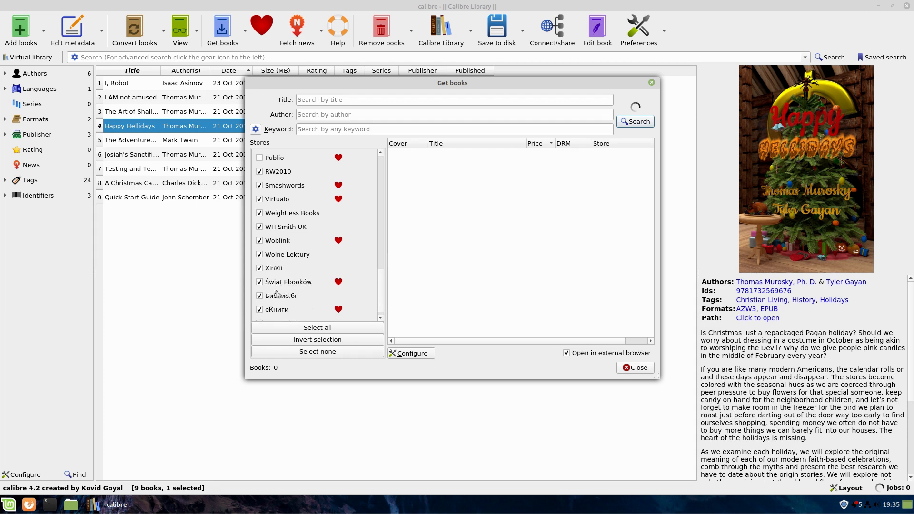
pyautogui.click(260, 310)
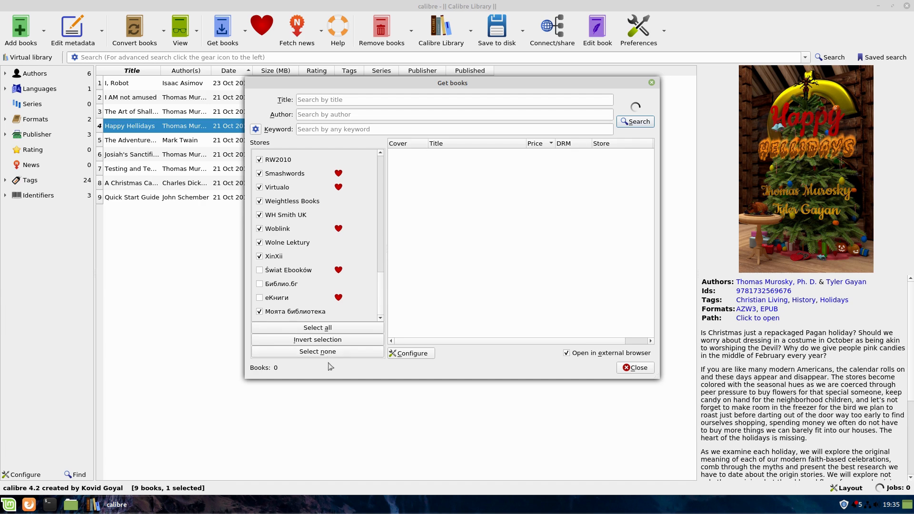
# - Clear the entire store selection, and enable only Amazon CA Kindle, Amazon Kindle and Archive.org
pyautogui.click(317, 351)
pyautogui.scroll(15, 316, 292)
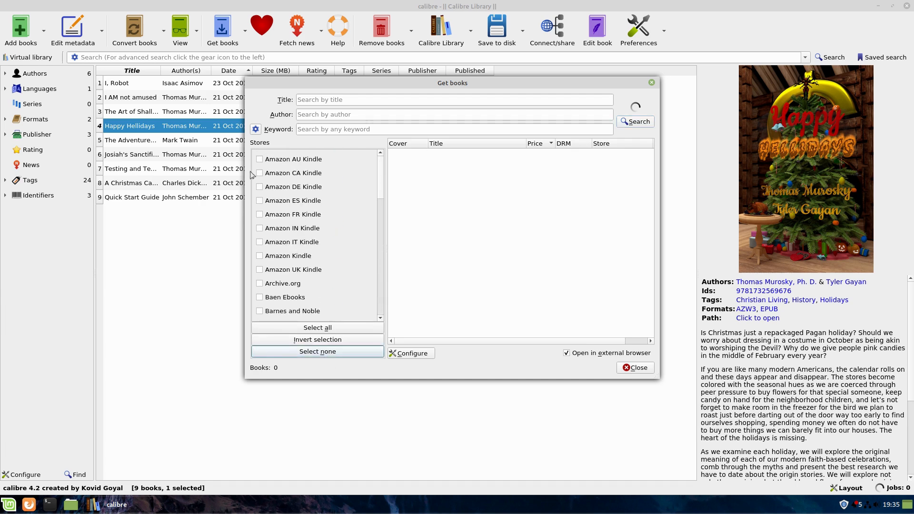
pyautogui.click(256, 177)
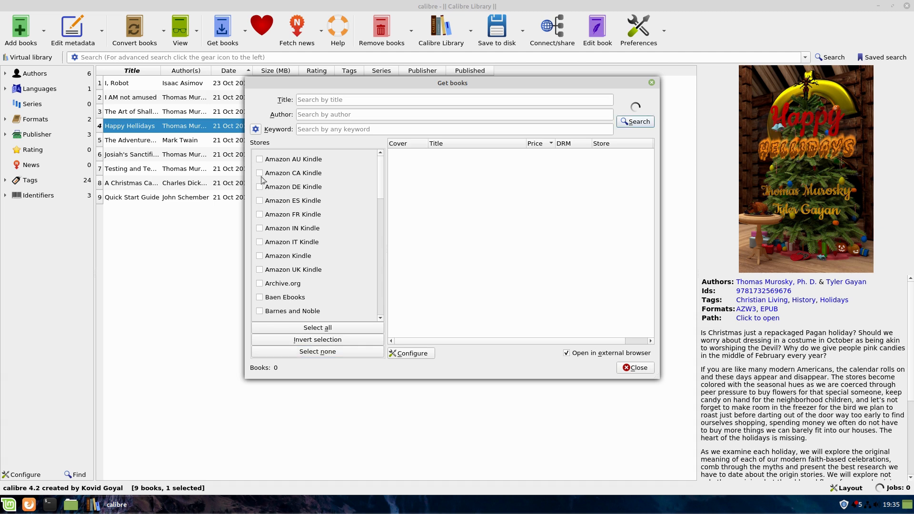
pyautogui.click(260, 173)
# - Add Barnes and Noble, eBooks.com, Kobo, Open Books and Project Gutenberg to the stores being searched
pyautogui.scroll(-3, 295, 277)
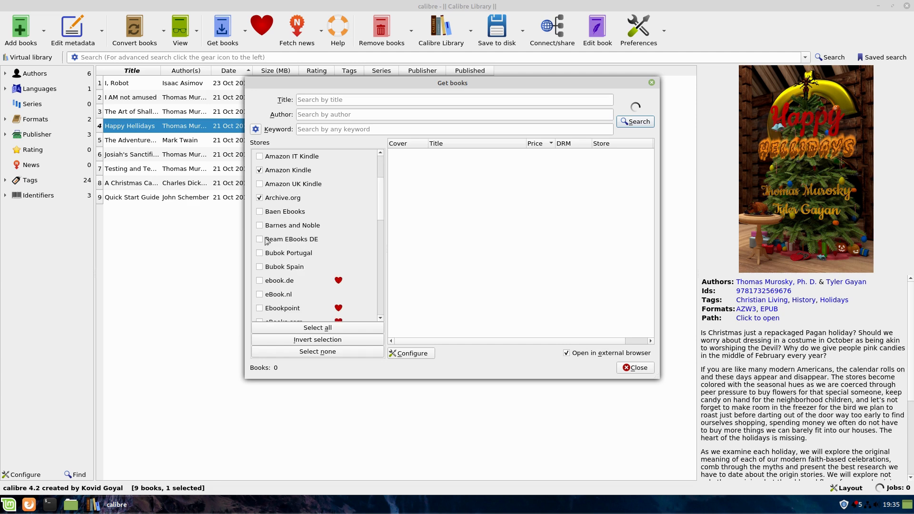
pyautogui.click(260, 226)
pyautogui.scroll(-2, 261, 290)
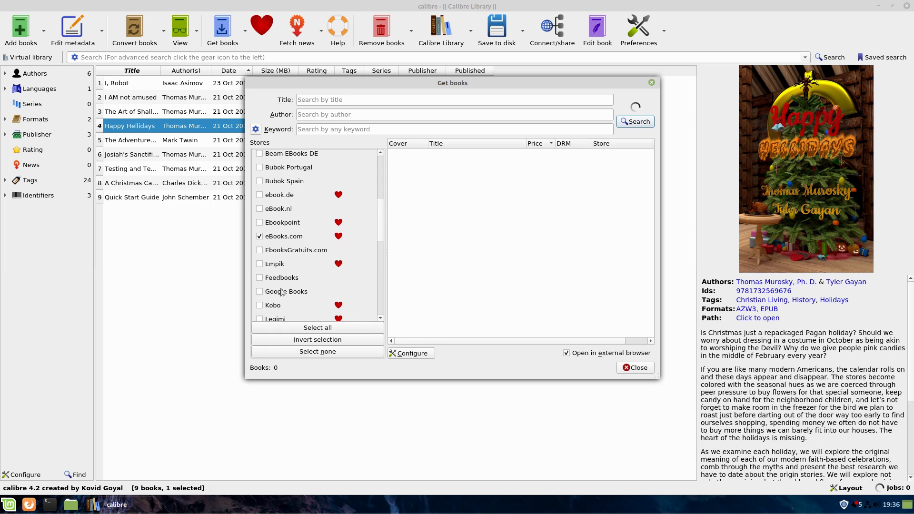
pyautogui.scroll(-1, 282, 292)
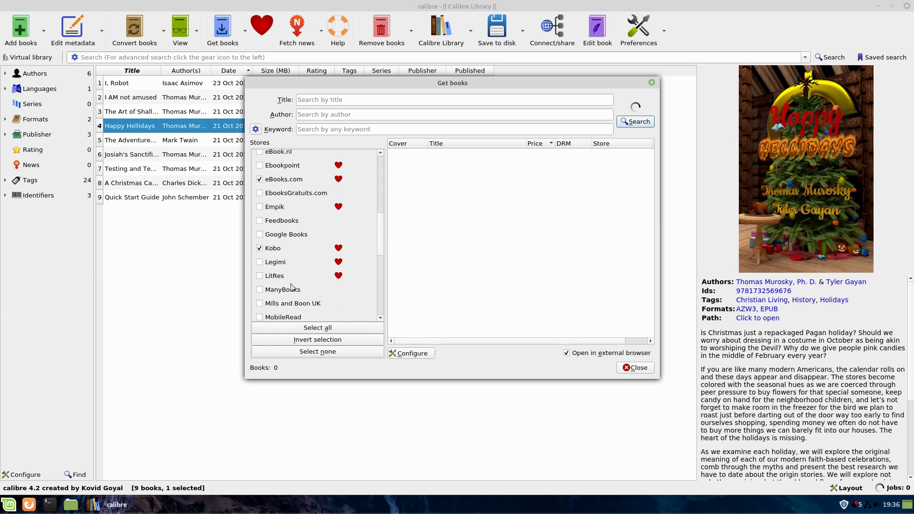
pyautogui.scroll(-1, 288, 281)
pyautogui.scroll(-1, 287, 280)
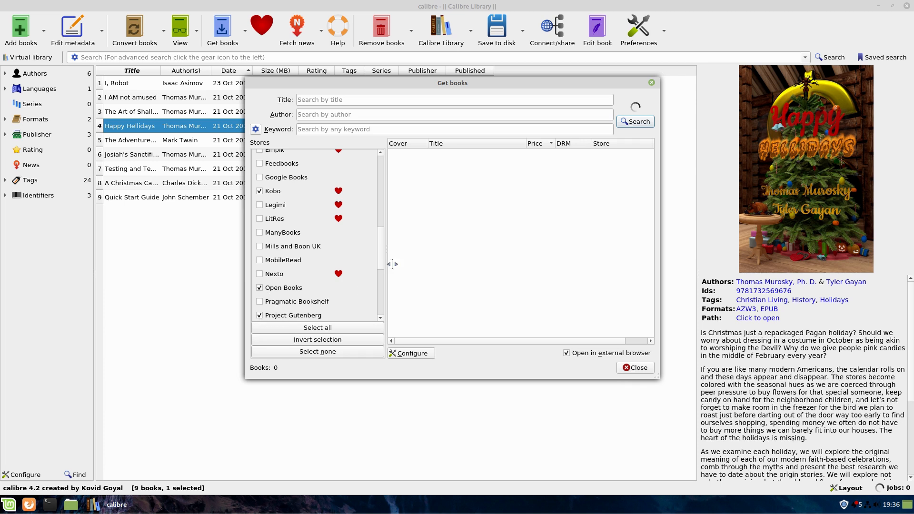
# - Search the selected stores for books by the author "asimov, Isaac", leaving the title empty
pyautogui.click(410, 100)
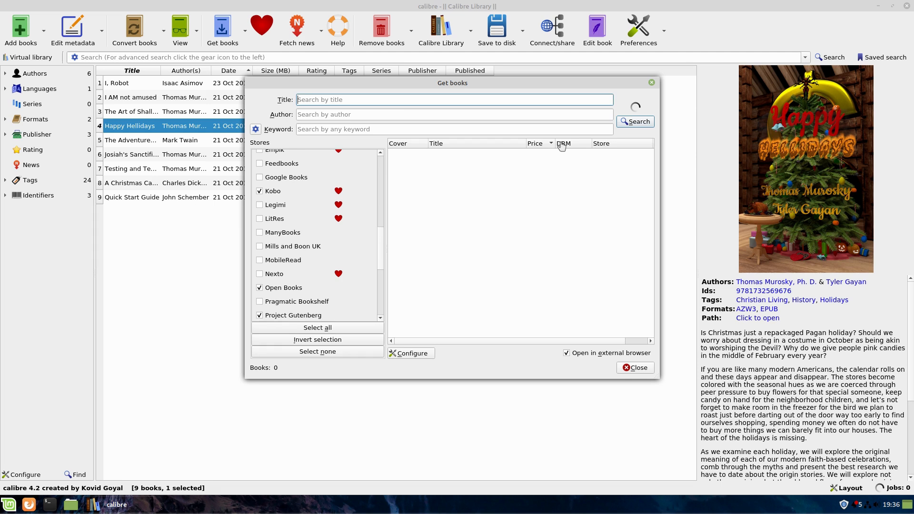
pyautogui.write('a')
pyautogui.hotkey('ctrl', 'a')
pyautogui.hotkey('ctrl', 'x')
pyautogui.click(454, 115)
pyautogui.hotkey('ctrl', 'v')
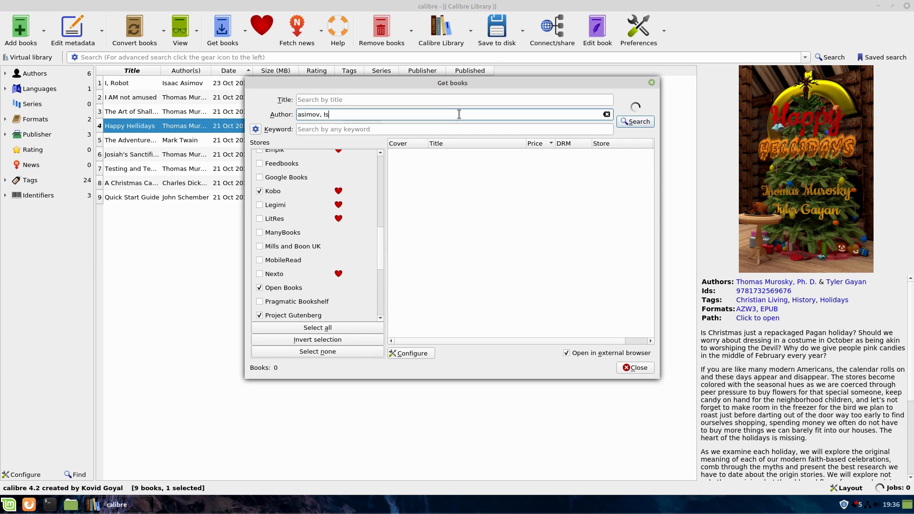
pyautogui.press('BackSpace')
pyautogui.press('BackSpace')
pyautogui.press('Return')
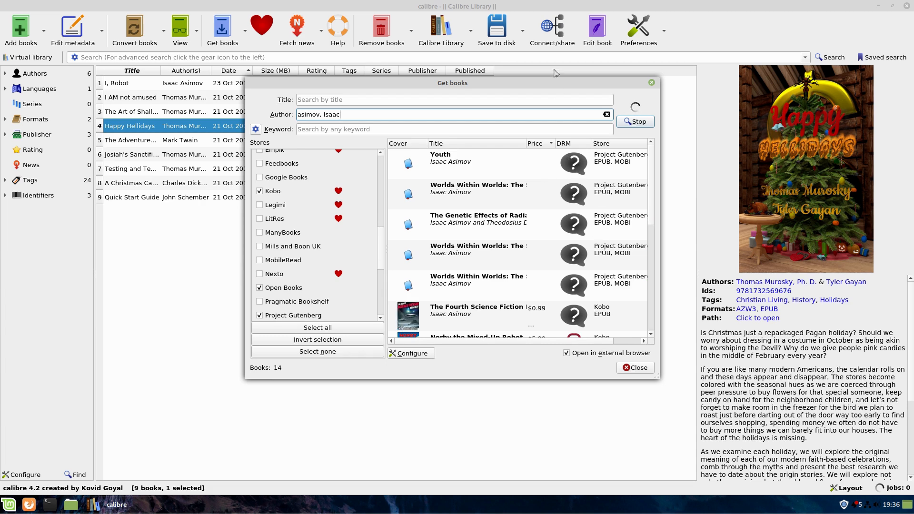
# - Enlarge the store search window and examine the results' prices, DRM status, stores and formats
pyautogui.moveTo(656, 381); pyautogui.dragTo(773, 412)
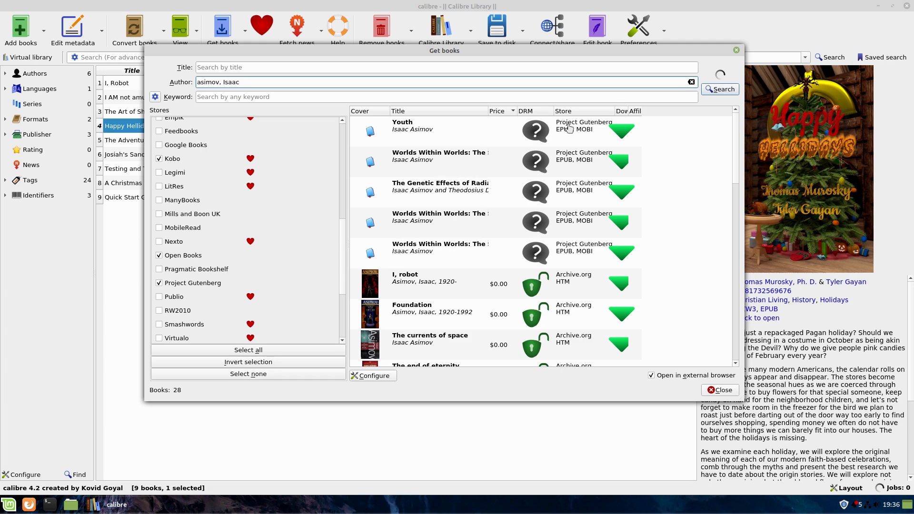
pyautogui.moveTo(529, 294)
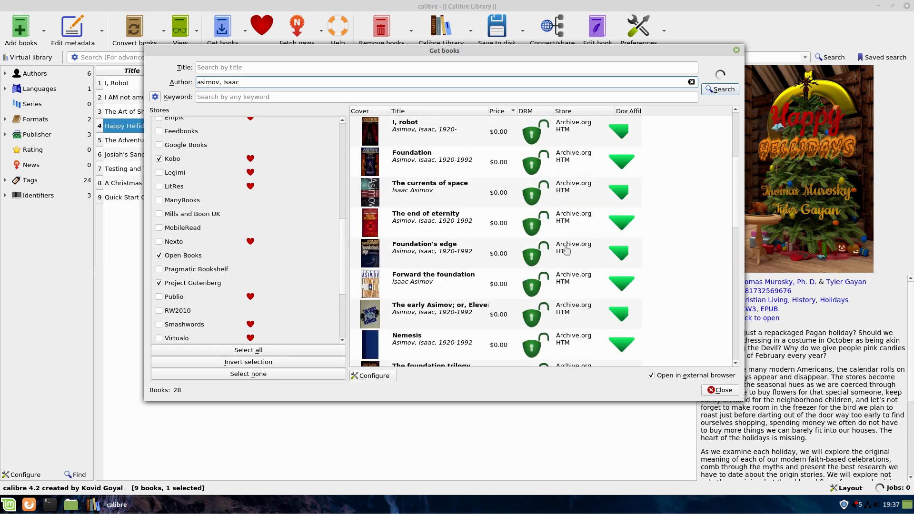
pyautogui.scroll(2, 558, 226)
pyautogui.scroll(-5, 561, 234)
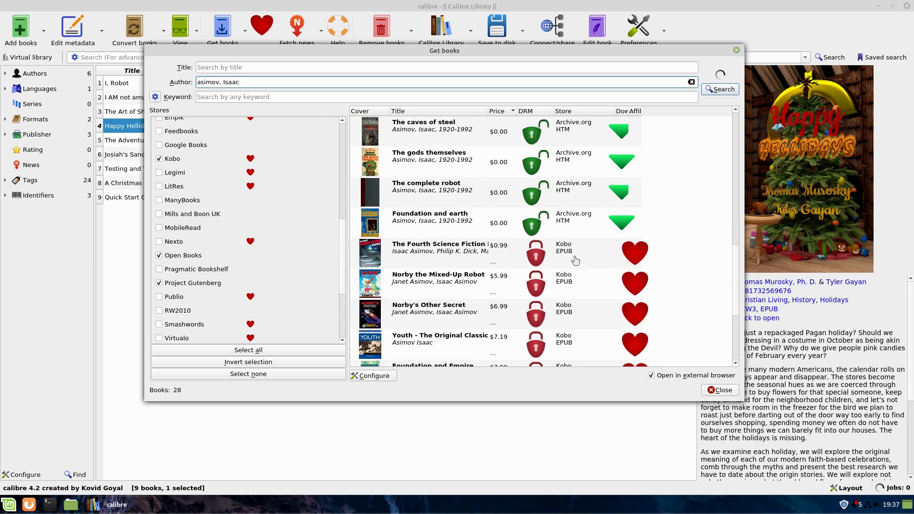
pyautogui.scroll(2, 578, 262)
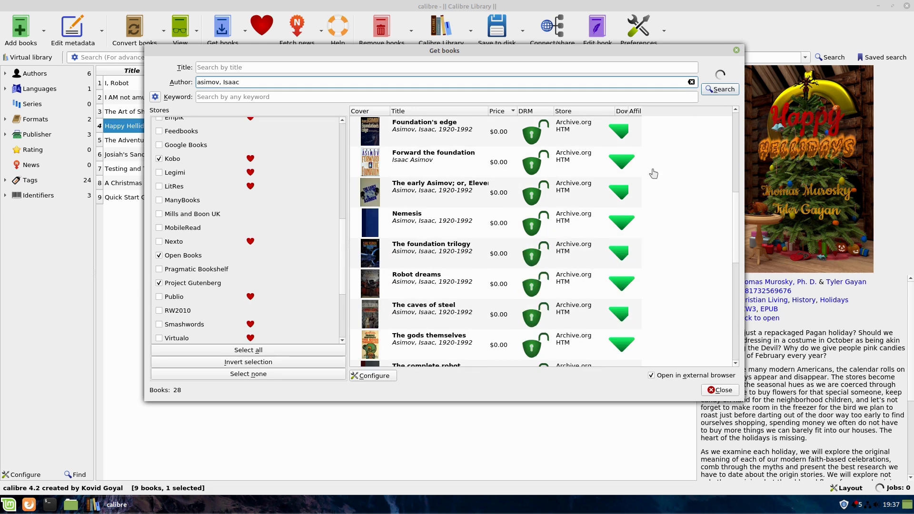
# - Widen the results' Download column and examine the download, DRM, price and affiliate details of the Archive.org and Kobo titles
pyautogui.doubleClick(640, 111)
pyautogui.moveTo(627, 110); pyautogui.dragTo(704, 113)
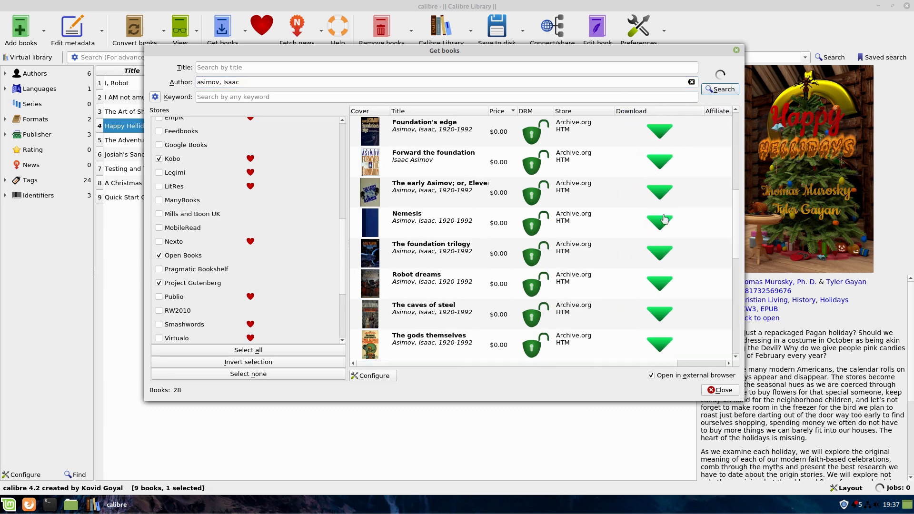
pyautogui.scroll(-3, 664, 217)
pyautogui.scroll(3, 736, 252)
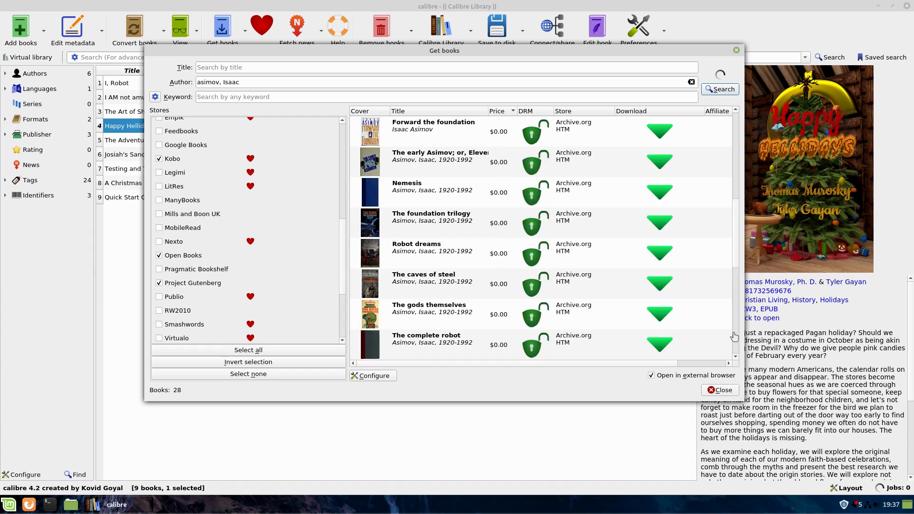
pyautogui.moveTo(736, 260); pyautogui.dragTo(748, 376)
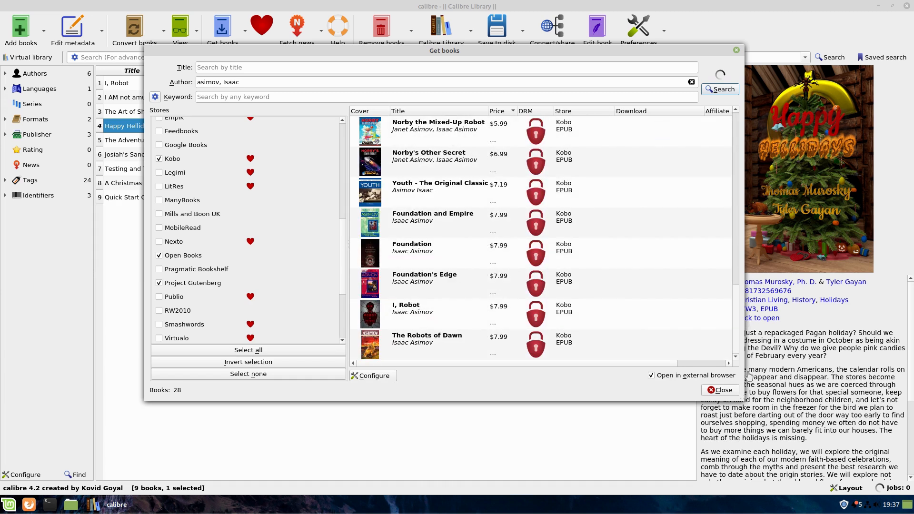
pyautogui.click(593, 358)
pyautogui.moveTo(657, 364); pyautogui.dragTo(717, 358)
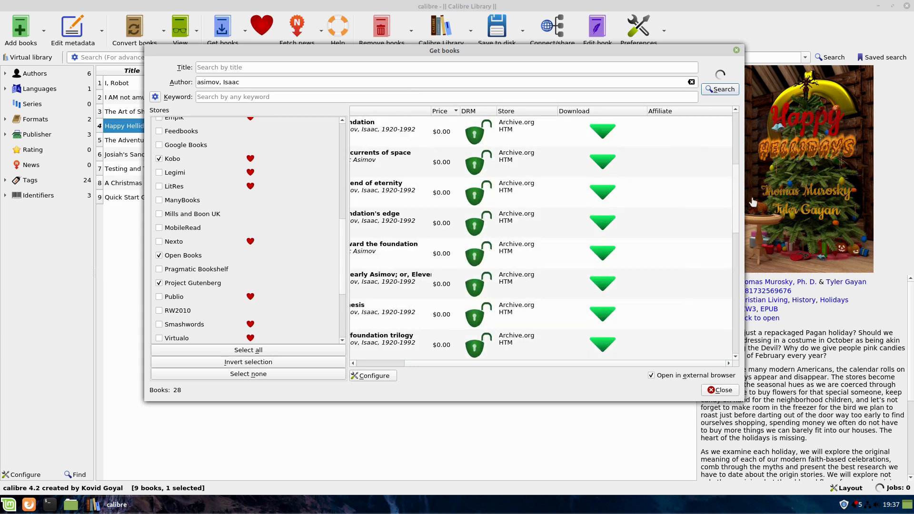
pyautogui.moveTo(723, 287); pyautogui.dragTo(722, 352)
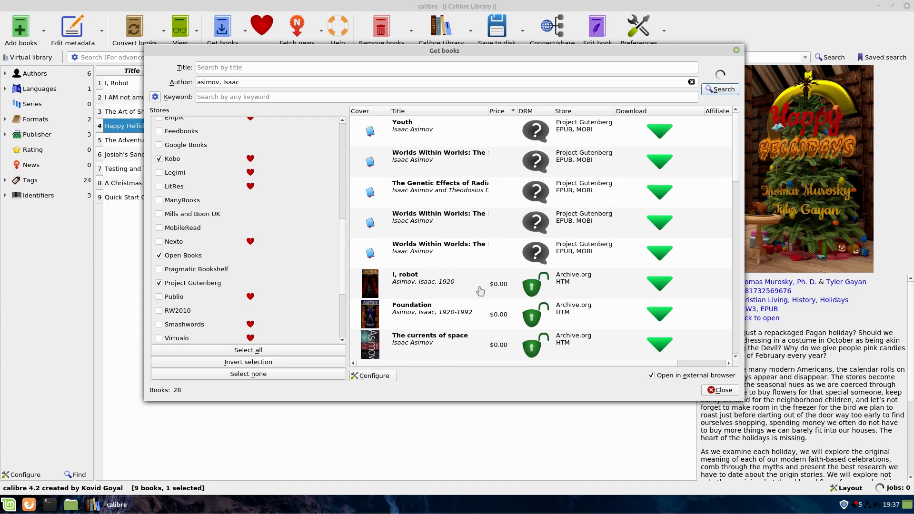
# - Check the download formats offered for the Archive.org titles "The early Asimov" and "Foundation's edge", dismissing each format choice
pyautogui.scroll(-2, 476, 281)
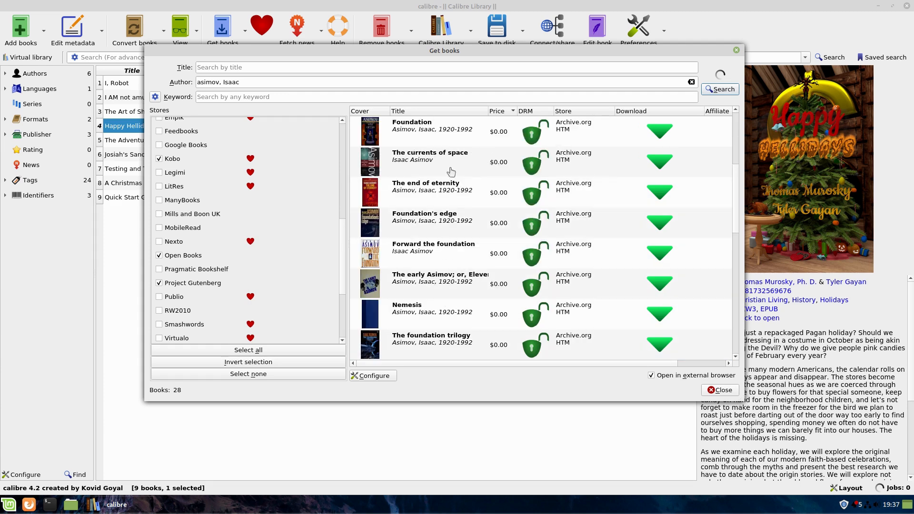
pyautogui.click(419, 288)
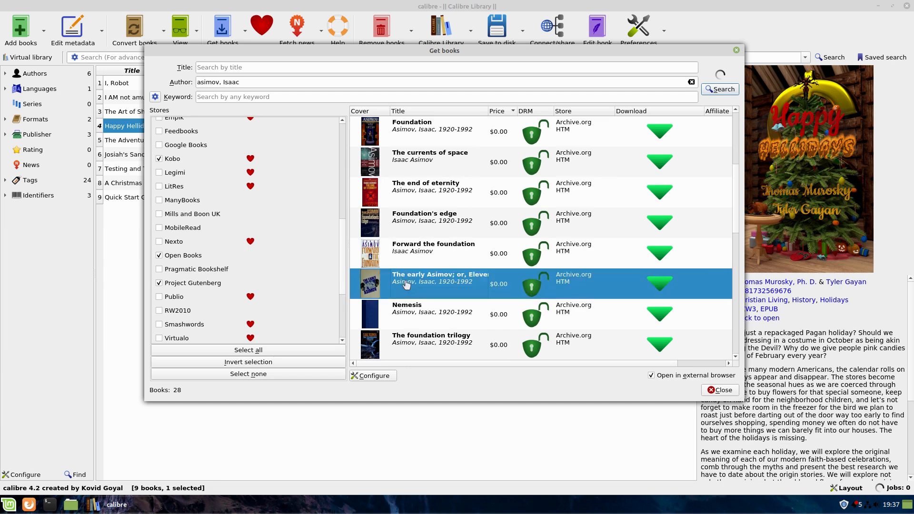
pyautogui.click(659, 285)
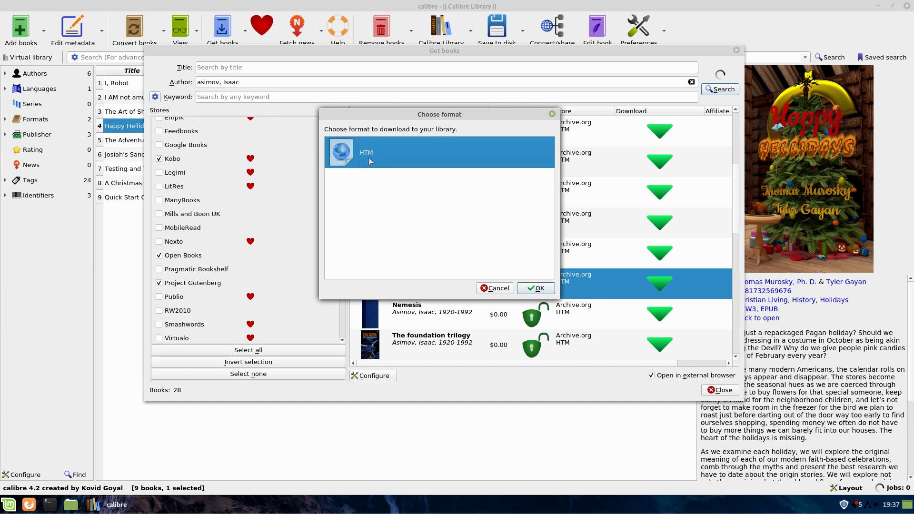
pyautogui.click(498, 289)
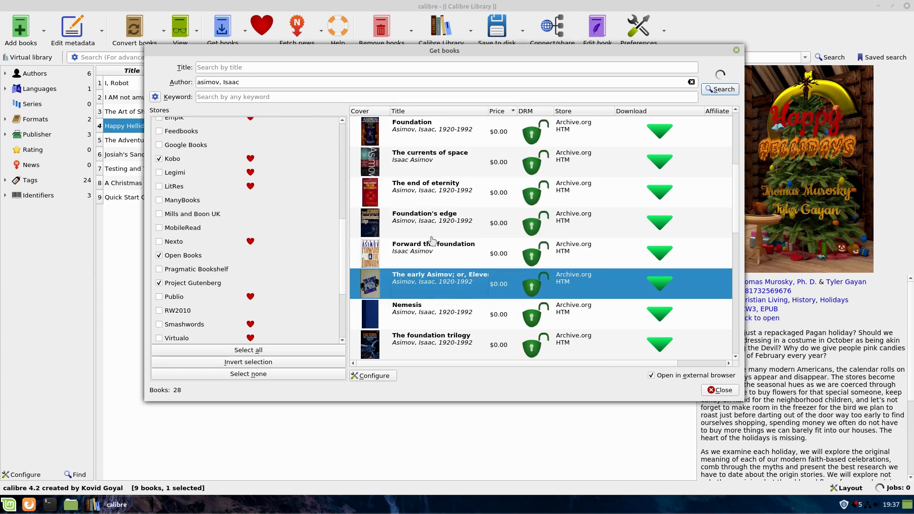
pyautogui.doubleClick(425, 219)
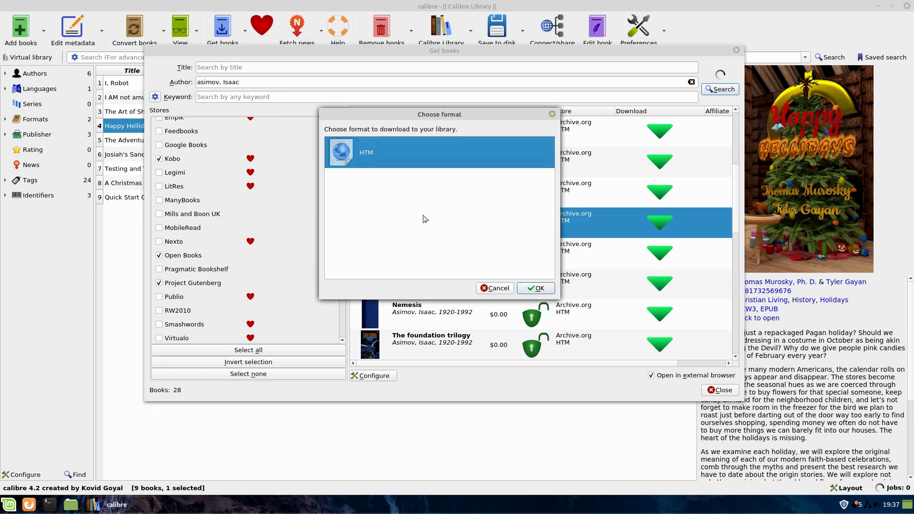
pyautogui.click(506, 289)
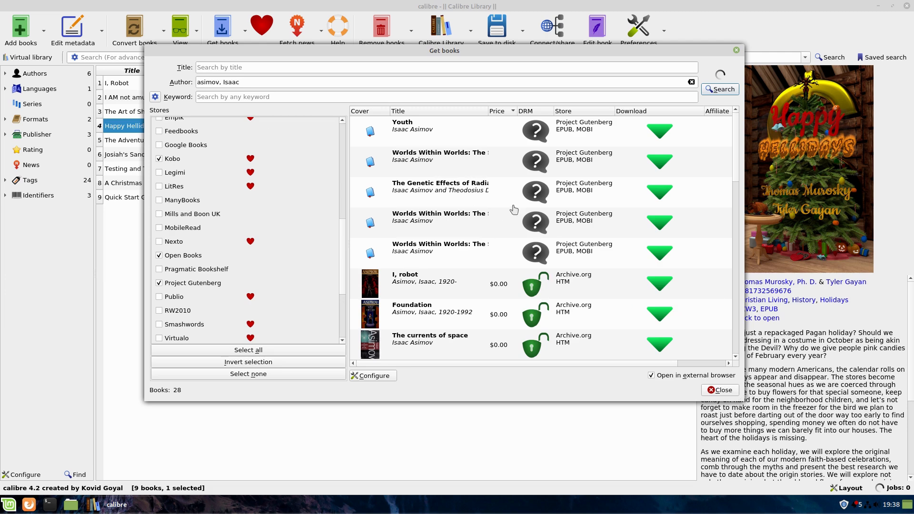
# - Check the download formats offered for a Project Gutenberg "Worlds Within Worlds" title, and look over the Kobo results
pyautogui.click(414, 218)
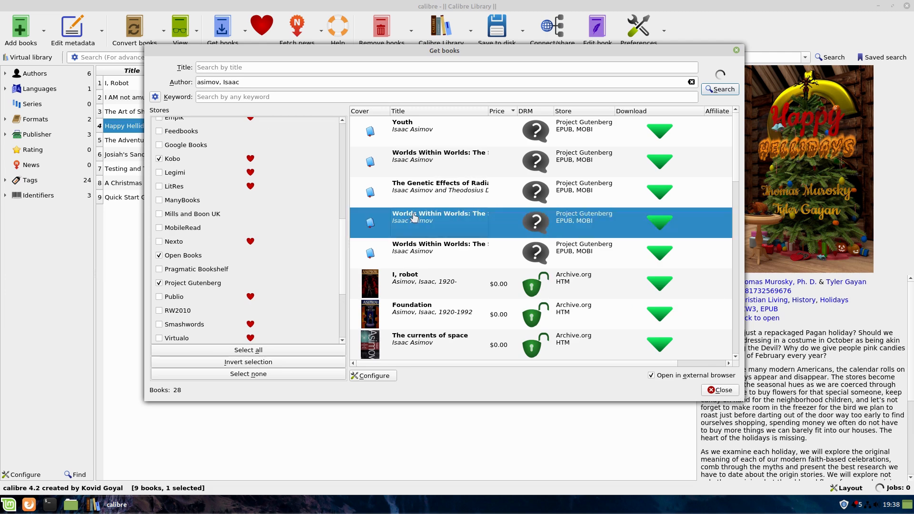
pyautogui.doubleClick(417, 158)
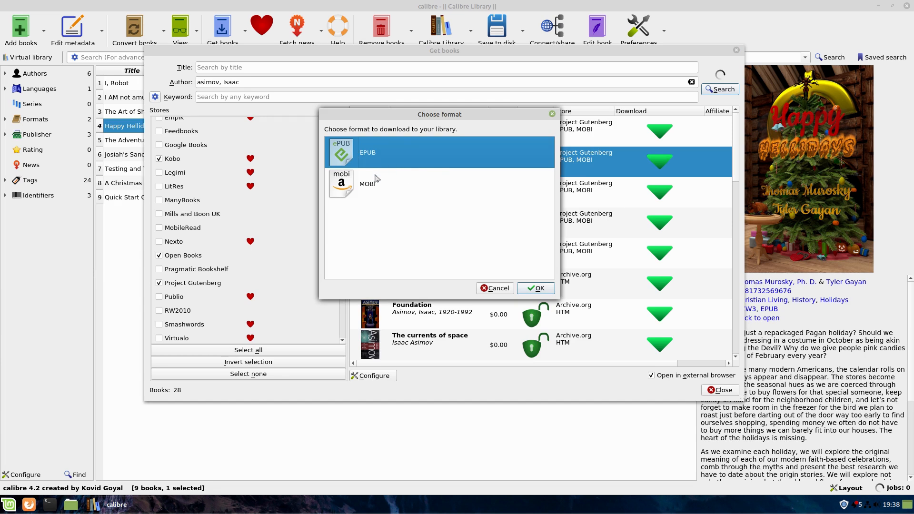
pyautogui.click(376, 180)
pyautogui.click(495, 289)
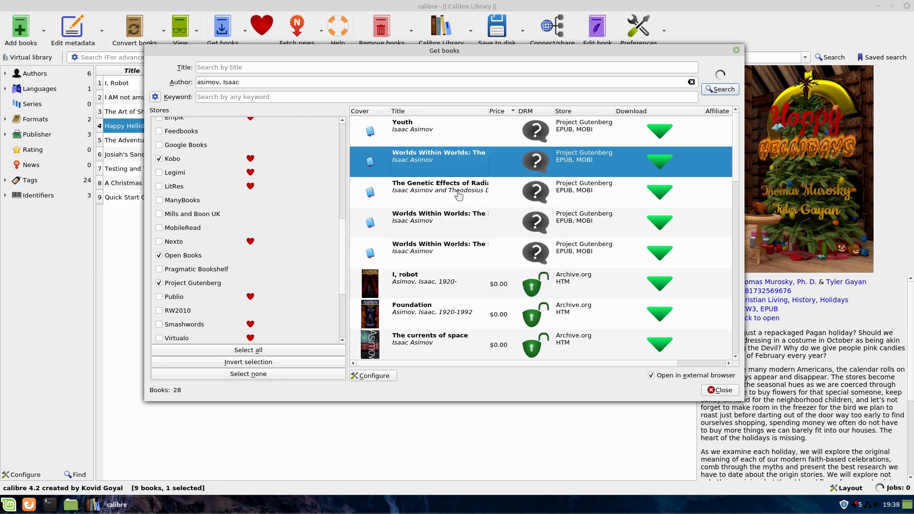
pyautogui.click(415, 273)
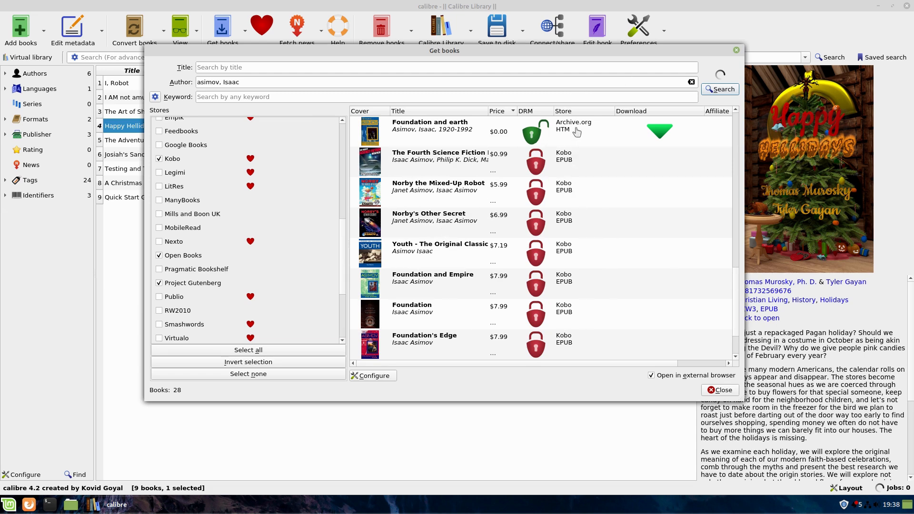
pyautogui.scroll(-2, 567, 305)
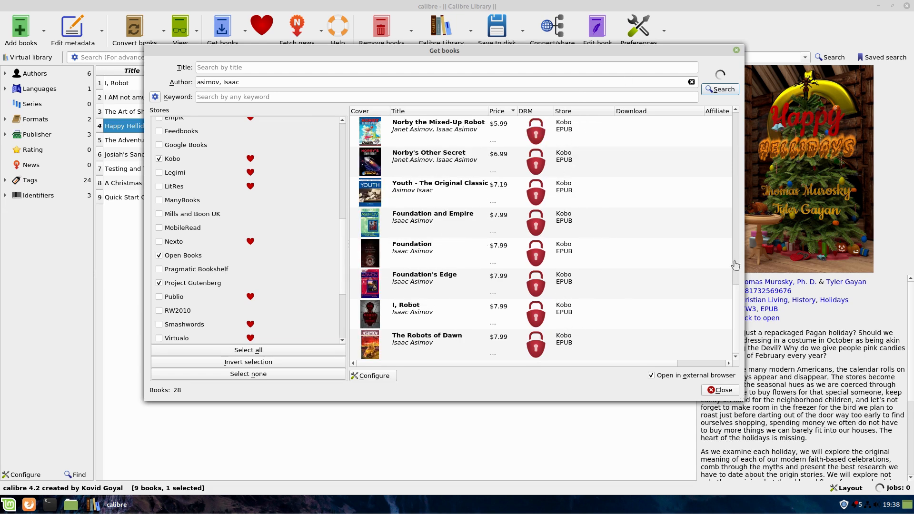
# - Search the stores by the surname of the first author of "Happy Hellidays", and examine the download and affiliate details
pyautogui.moveTo(252, 82); pyautogui.dragTo(150, 58)
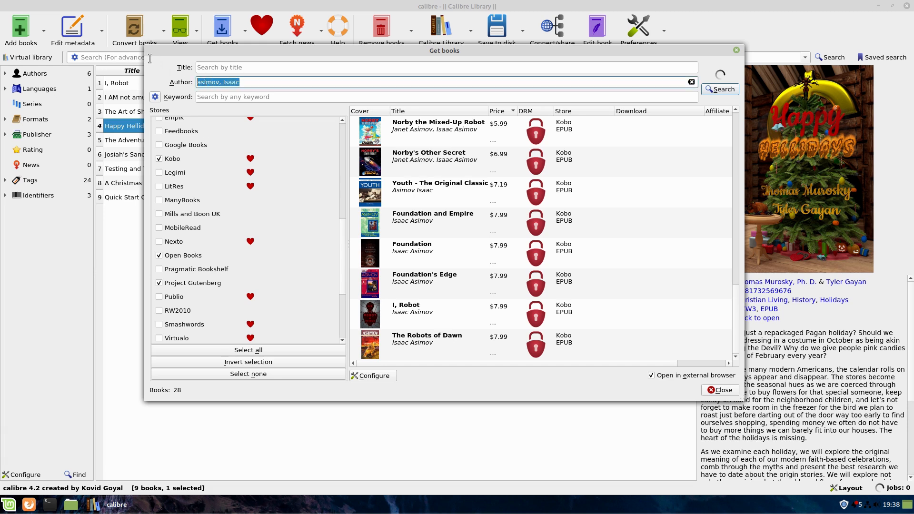
pyautogui.write('Murosky')
pyautogui.press('Return')
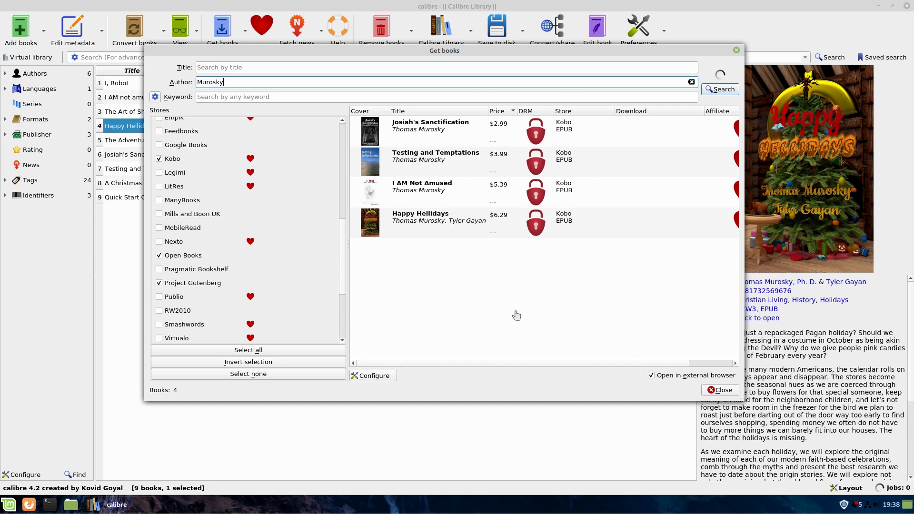
pyautogui.moveTo(343, 283); pyautogui.dragTo(336, 176)
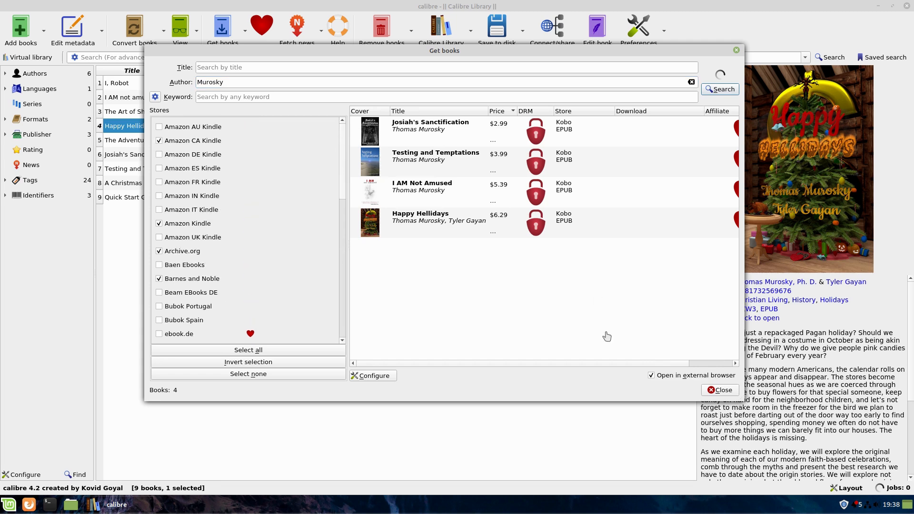
pyautogui.moveTo(600, 365); pyautogui.dragTo(687, 361)
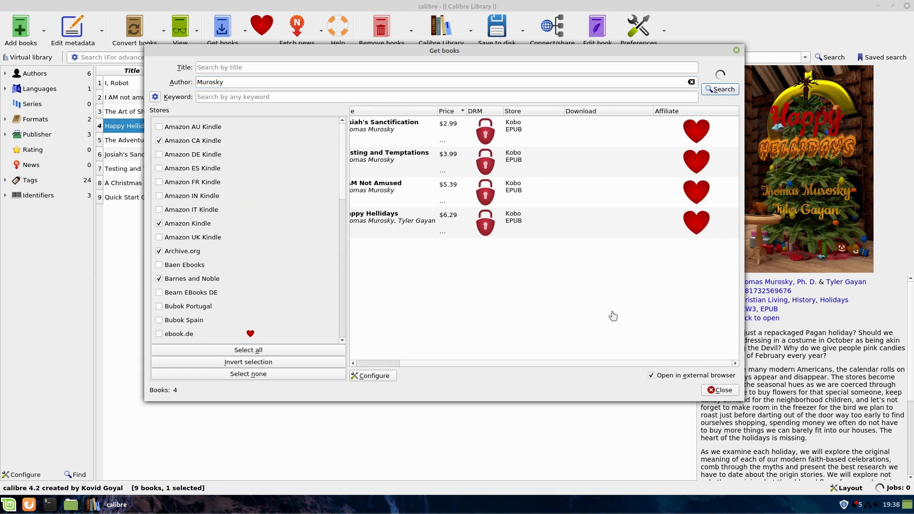
pyautogui.moveTo(570, 364); pyautogui.dragTo(429, 361)
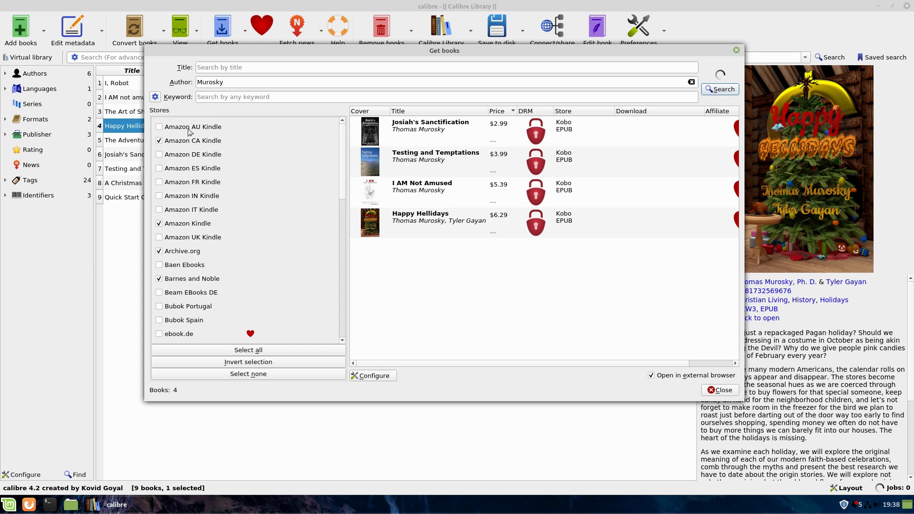
# - Search the selected stores for books by the author "twain, mark"
pyautogui.doubleClick(202, 82)
pyautogui.write('twain, mark')
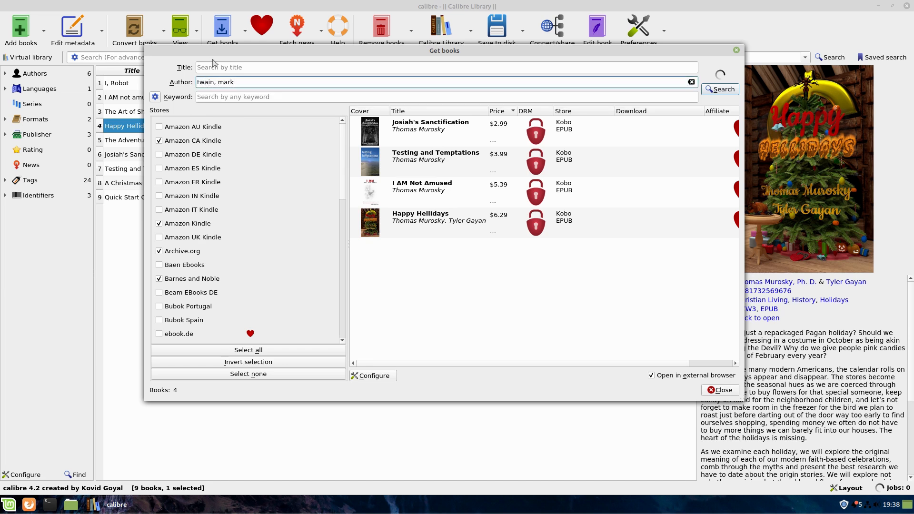
pyautogui.press('Return')
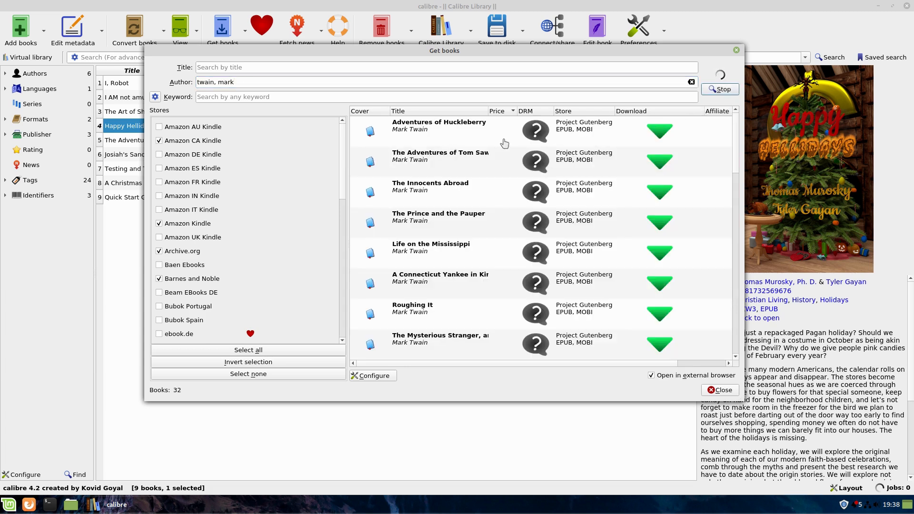
# - Download "Adventures of Huckleberry Finn" from Project Gutenberg to the library in EPUB format
pyautogui.doubleClick(446, 137)
pyautogui.click(354, 187)
pyautogui.click(368, 167)
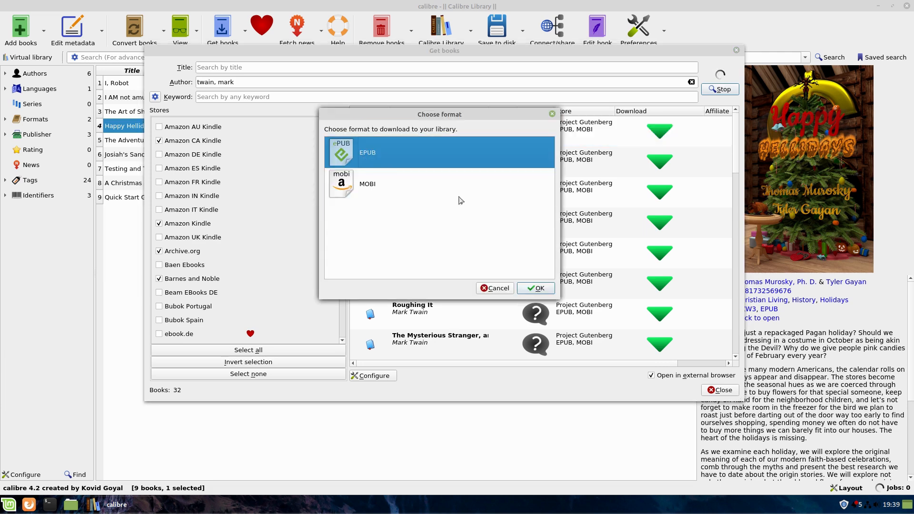
pyautogui.click(535, 288)
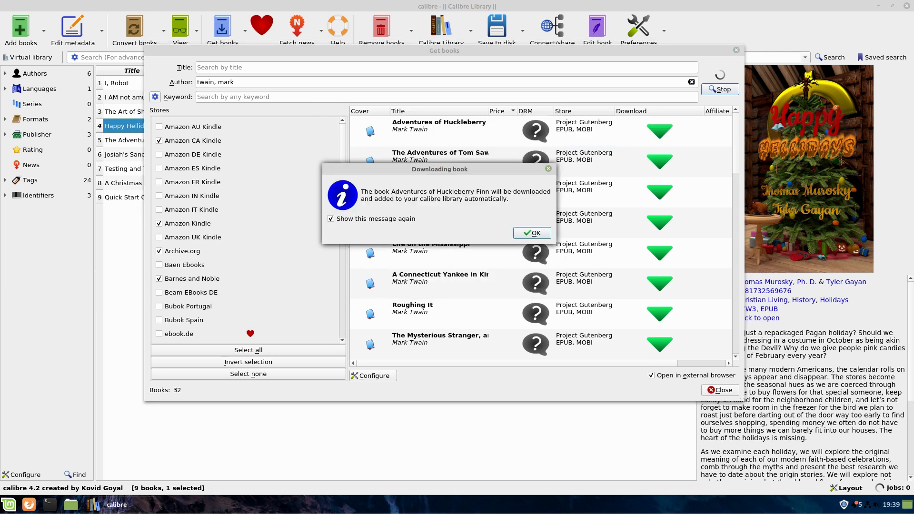
pyautogui.click(531, 232)
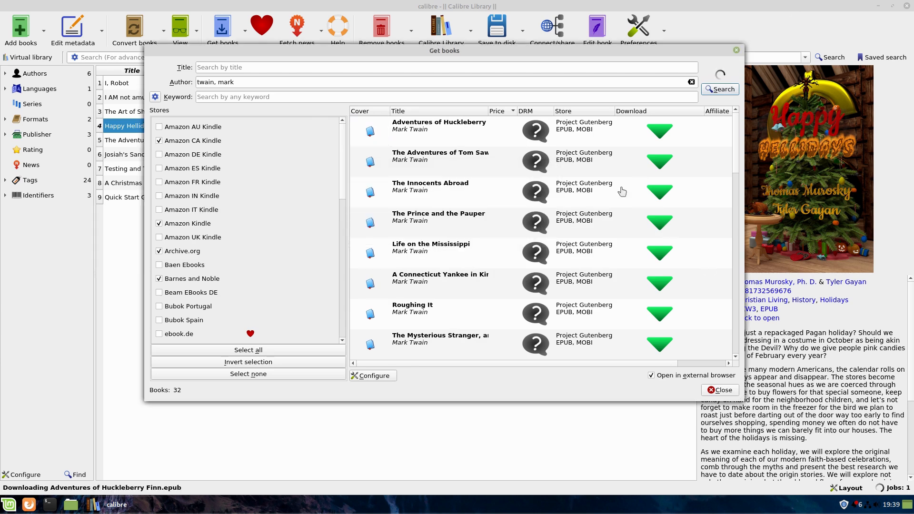
# - Look over the Archive.org titles by Mark Twain, and close the store search to return to the library list
pyautogui.scroll(-1, 592, 176)
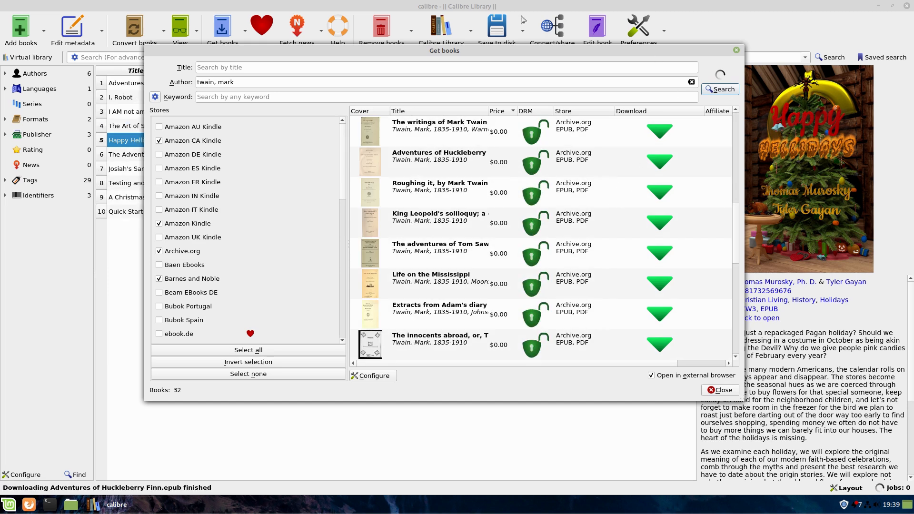
pyautogui.moveTo(489, 48); pyautogui.dragTo(633, 224)
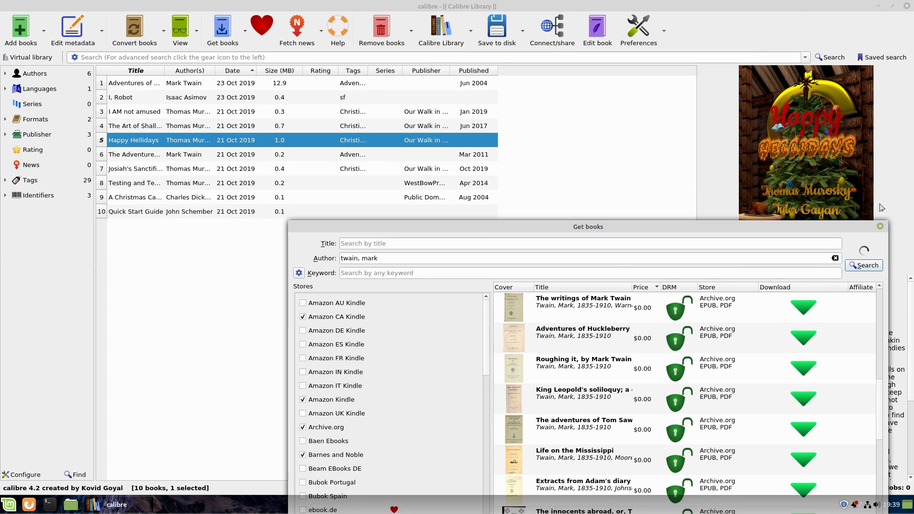
pyautogui.click(880, 227)
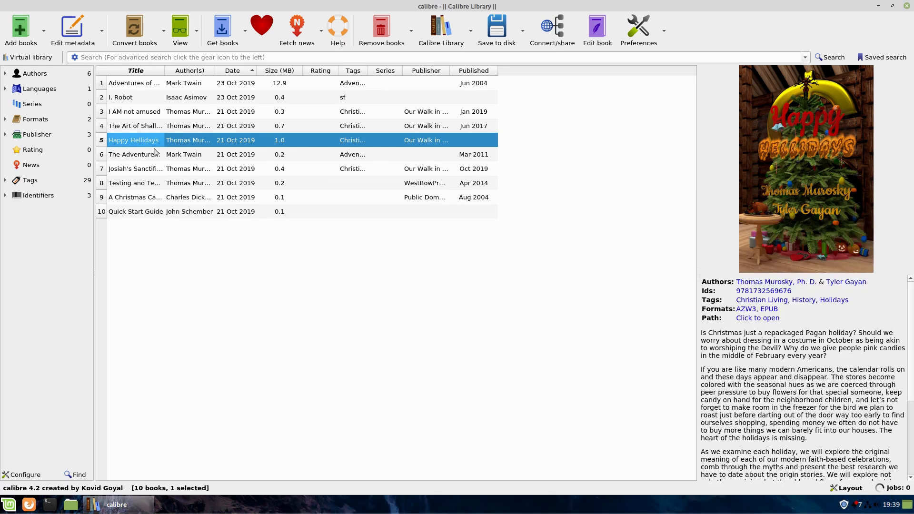
# - Open "The Adventures of Tom Sawyer" in the e-book viewer, skim its chapters past Chapter XXI, and close the viewer
pyautogui.click(148, 154)
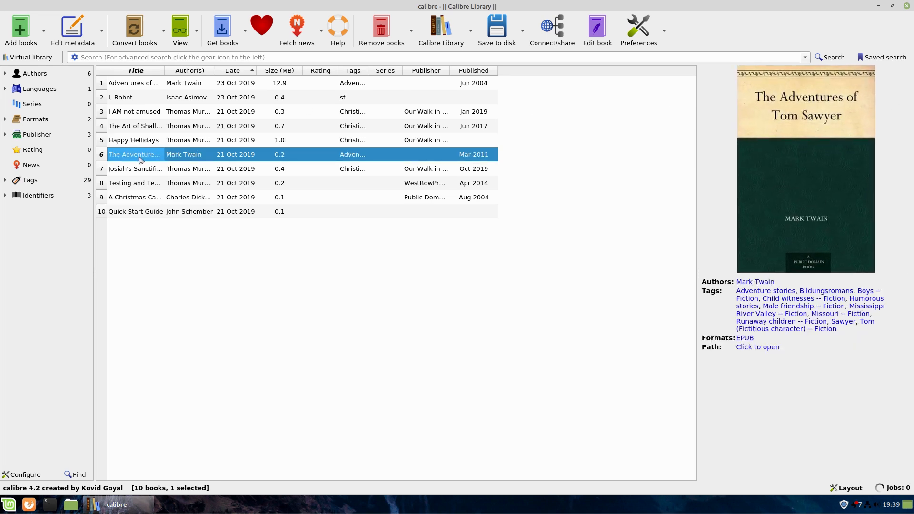
pyautogui.press('v')
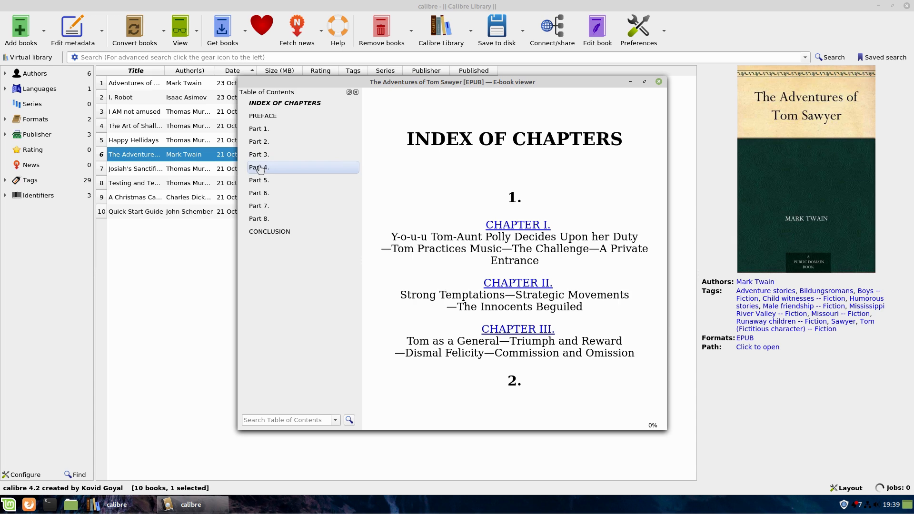
pyautogui.scroll(-10, 527, 338)
pyautogui.click(525, 323)
pyautogui.scroll(-15, 533, 176)
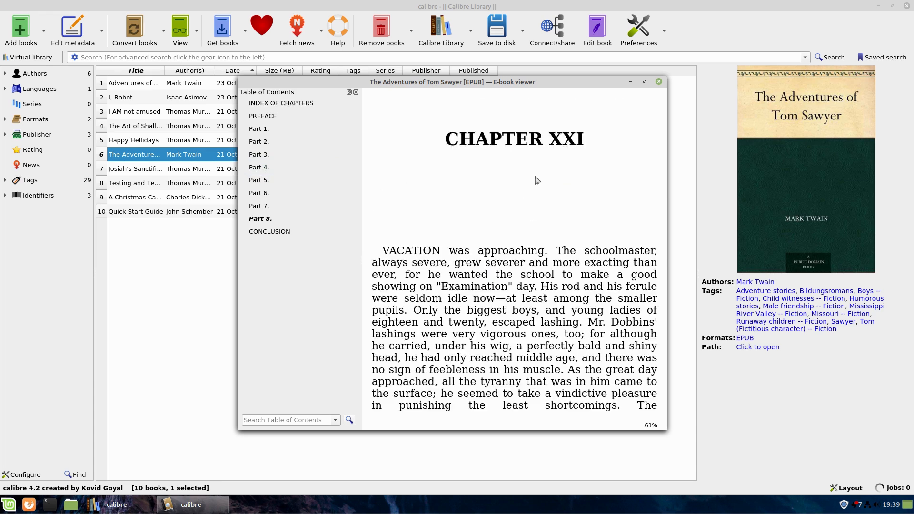
pyautogui.scroll(-10, 535, 179)
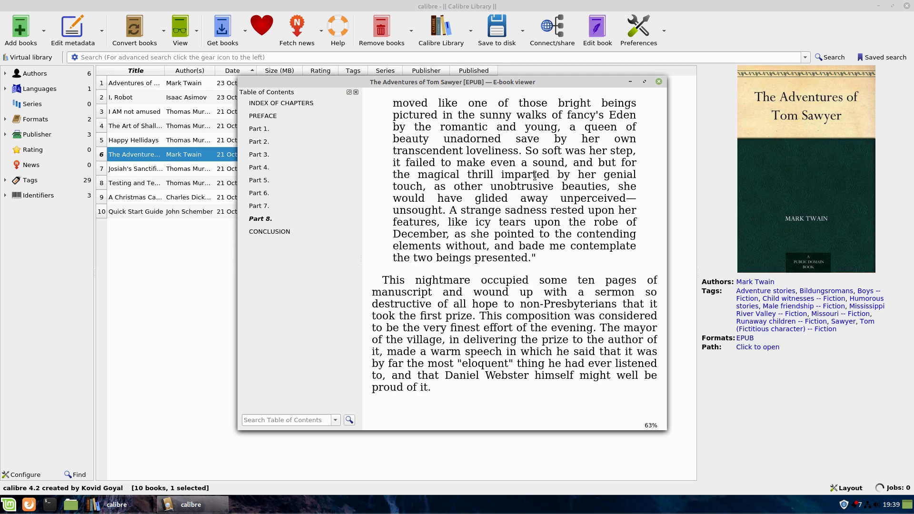
pyautogui.click(660, 81)
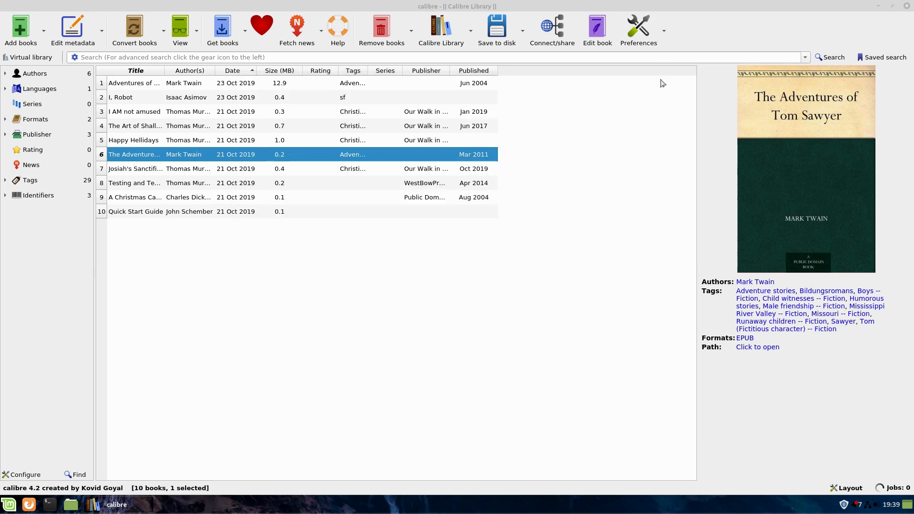
pyautogui.click(103, 263)
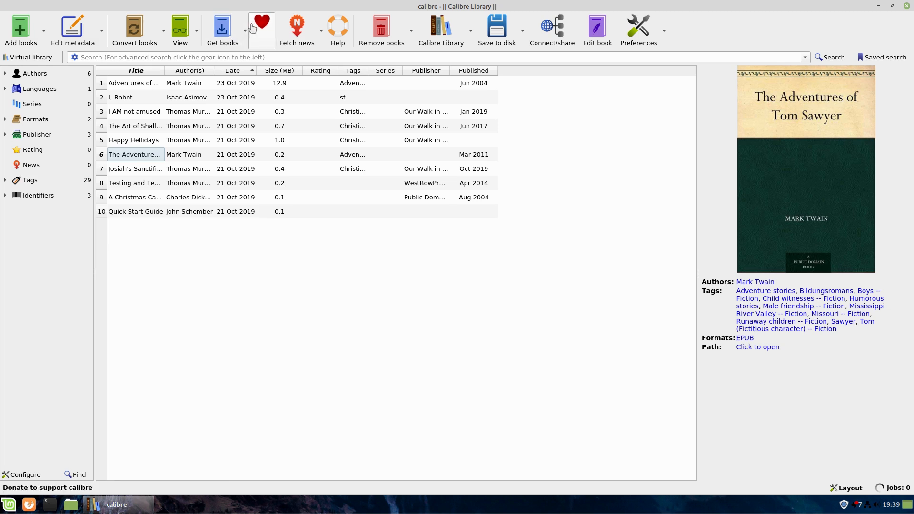
# - Look through the list of online stores available for getting books, and dismiss it without choosing one
pyautogui.click(247, 37)
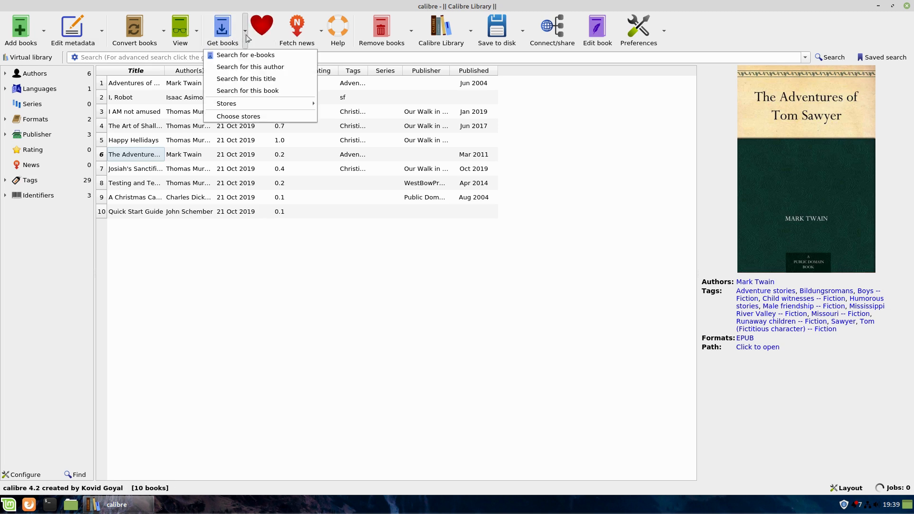
pyautogui.moveTo(238, 103)
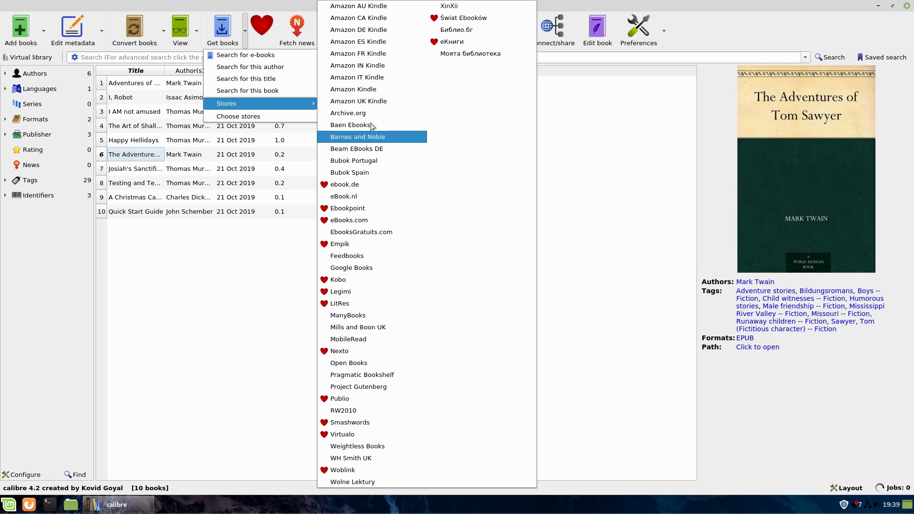
pyautogui.click(596, 230)
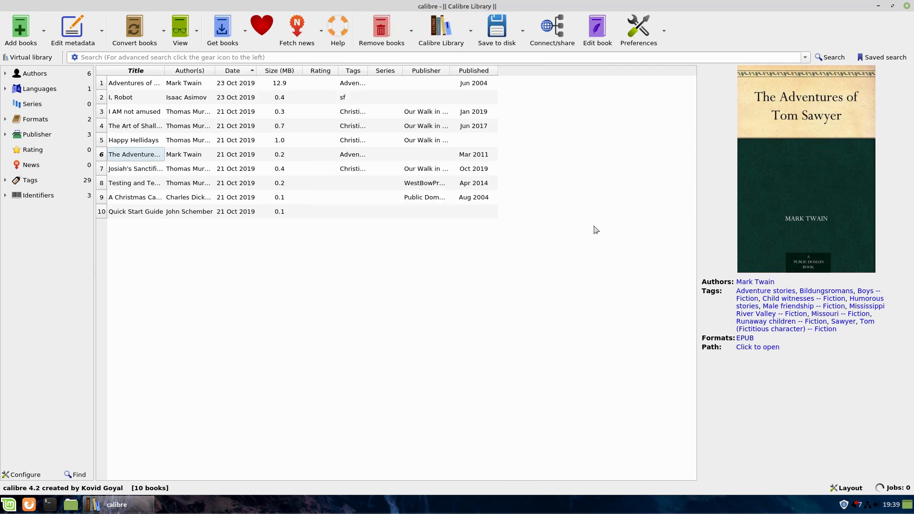
# - Open the Amazon Kindle store's website from the list of stores, check its page and web address, and close the browser
pyautogui.click(244, 30)
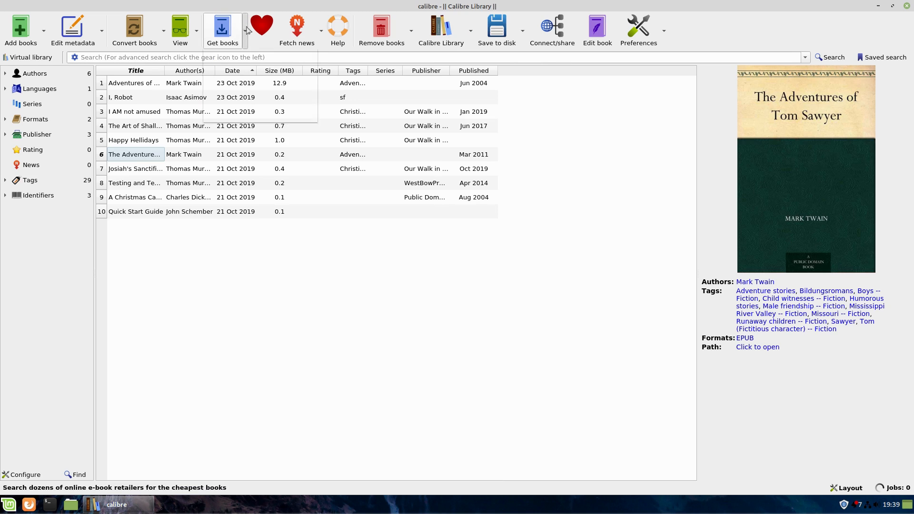
pyautogui.moveTo(274, 103)
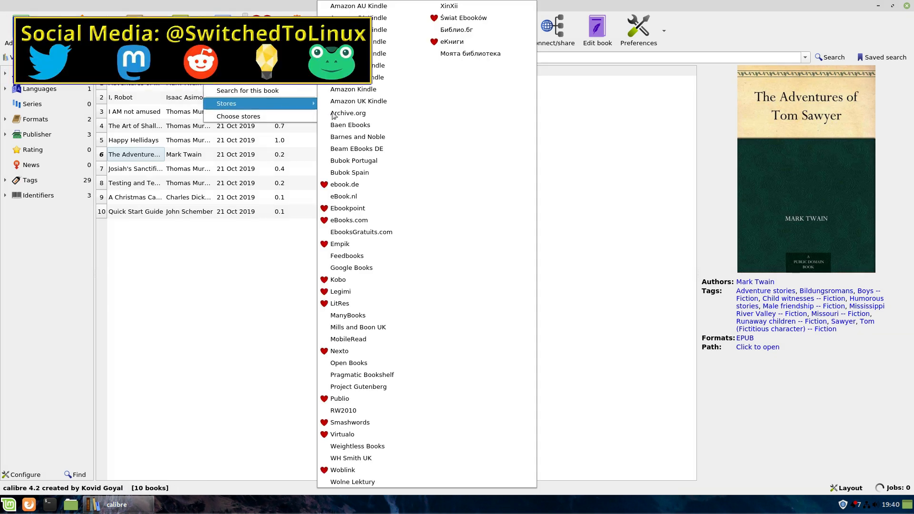
pyautogui.click(369, 91)
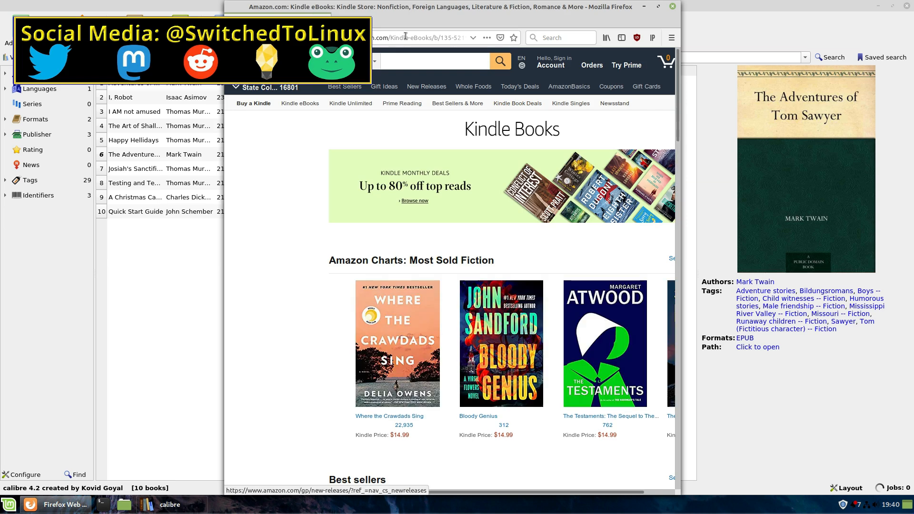
pyautogui.click(427, 37)
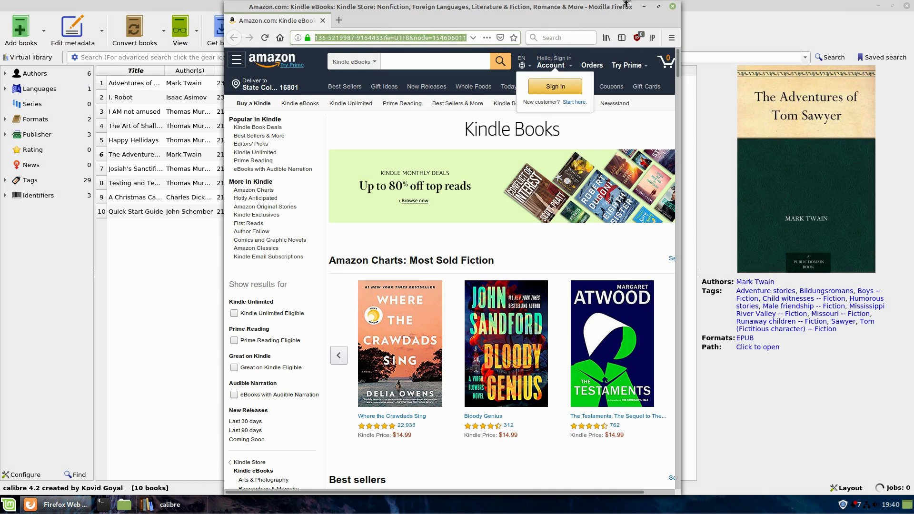
pyautogui.click(672, 6)
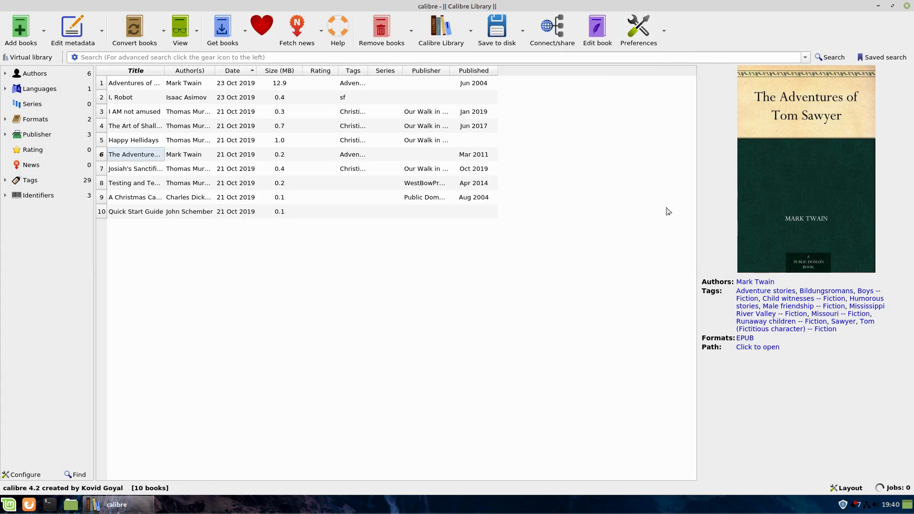